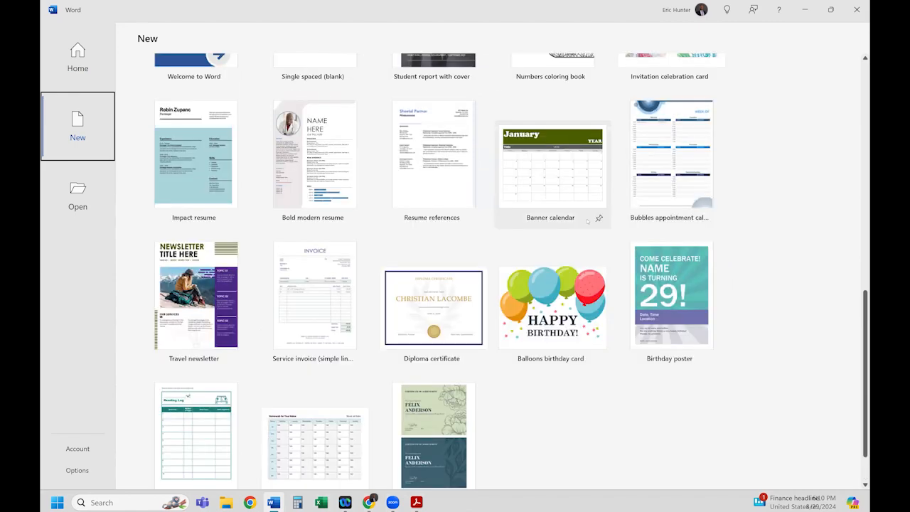
Create a new blank document from the template gallery
scroll(587, 221, up, 4)
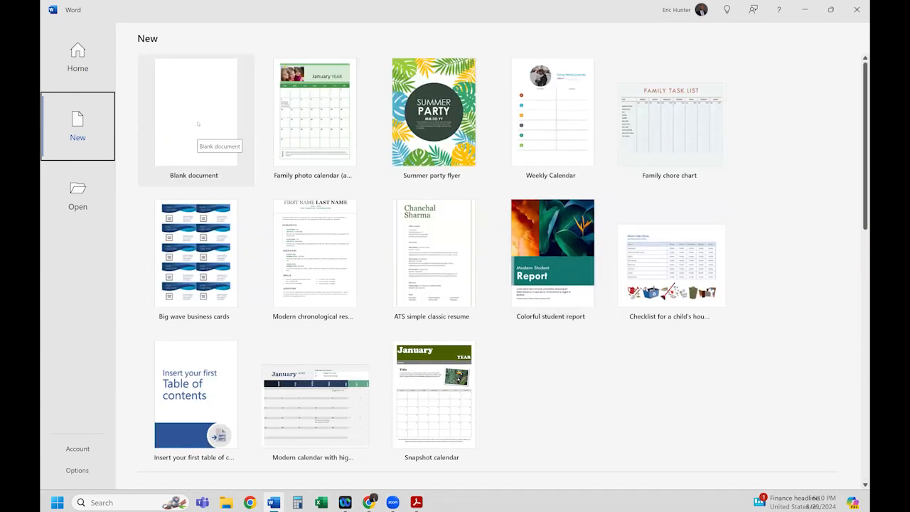
click(197, 122)
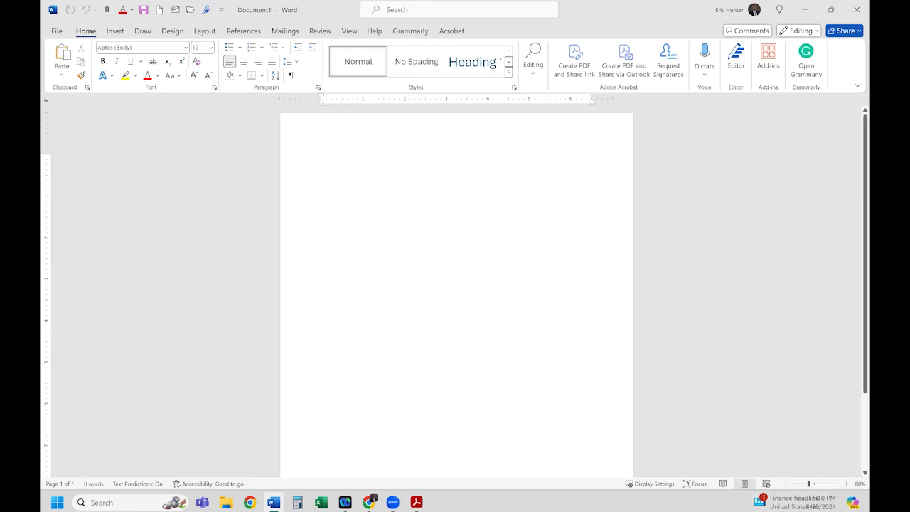
Examine the blank page at a reduced zoom of 60% and enlarge it stepwise to 130%
click(782, 483)
click(782, 483)
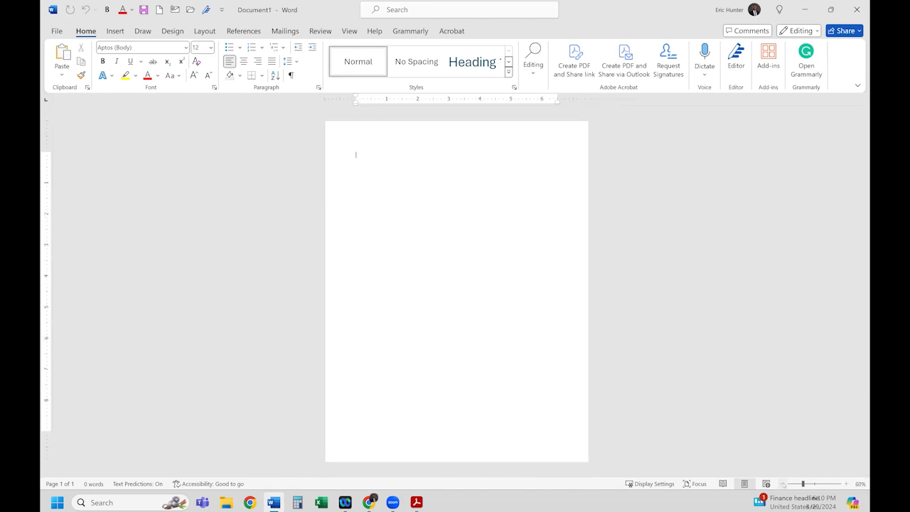
click(847, 483)
click(847, 483)
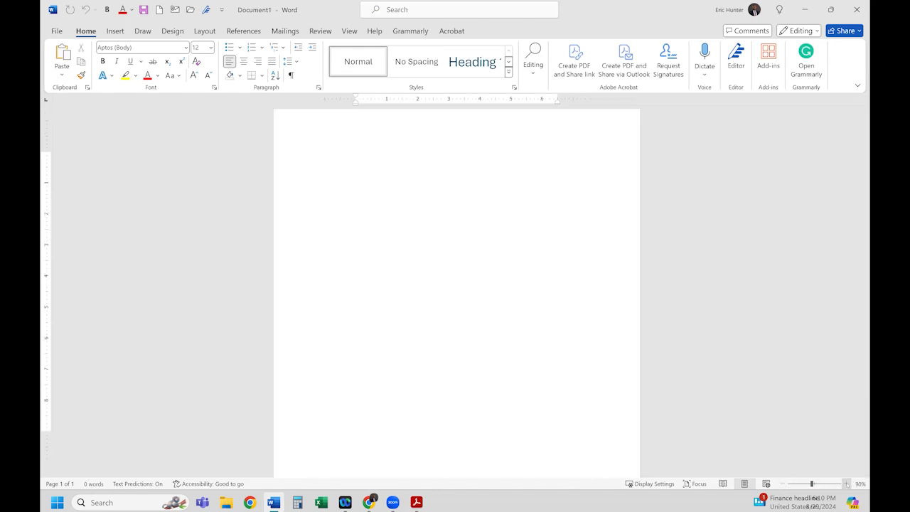
click(847, 484)
click(847, 484)
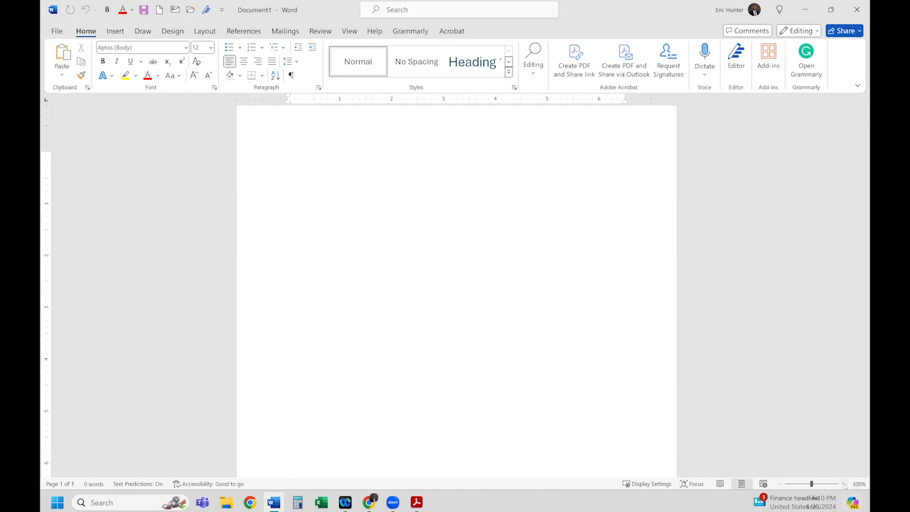
click(844, 483)
click(844, 483)
click(844, 483)
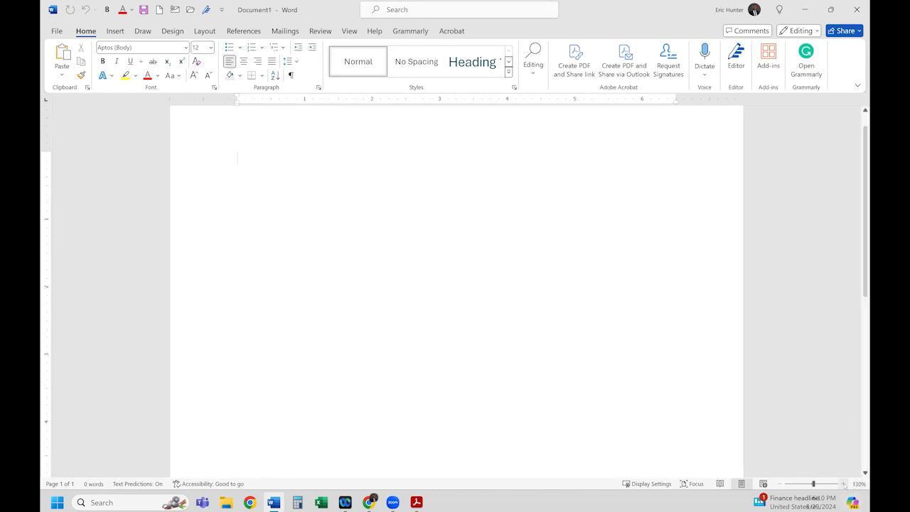
Reduce the blank page's zoom stepwise to 60% to view the whole page
click(778, 484)
click(778, 484)
click(778, 484)
click(778, 484)
click(778, 484)
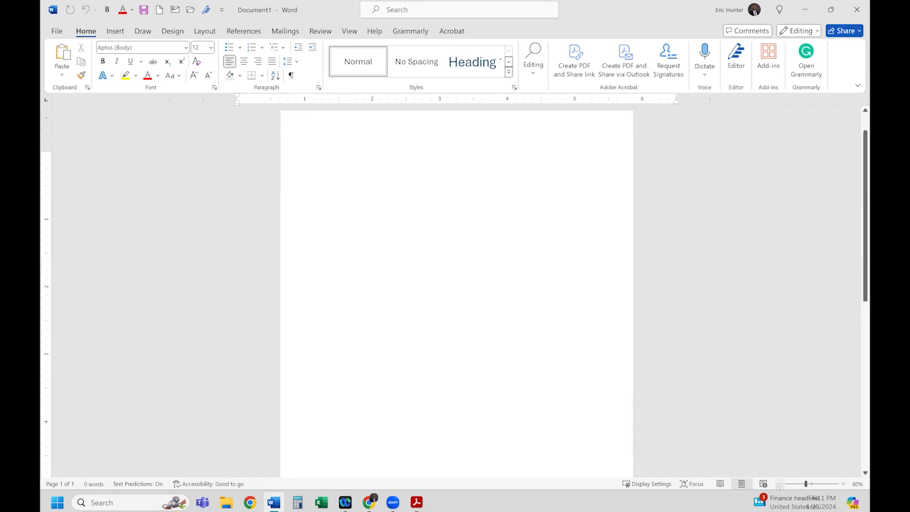
click(779, 484)
click(778, 484)
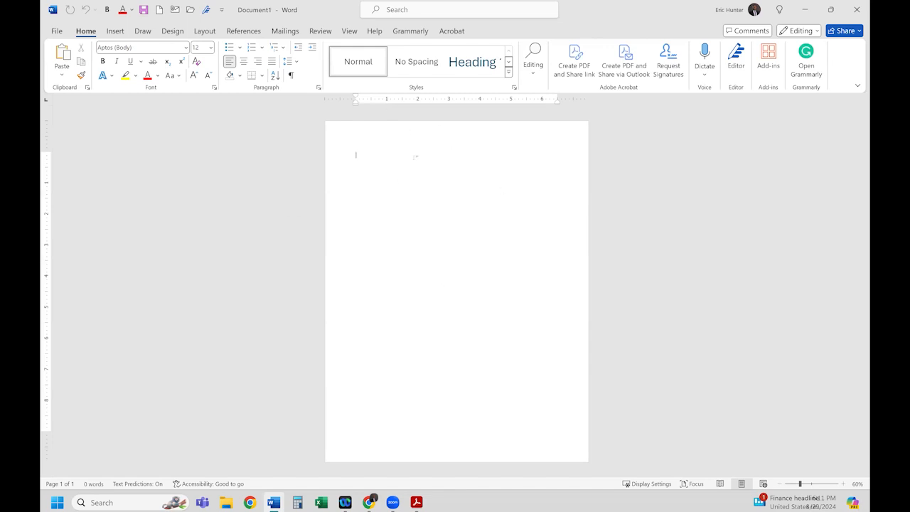
Enlarge the blank page to 140%, show the view and zoom commands, and reduce the page to 70%
ctrl+scroll(416, 156, up, 8)
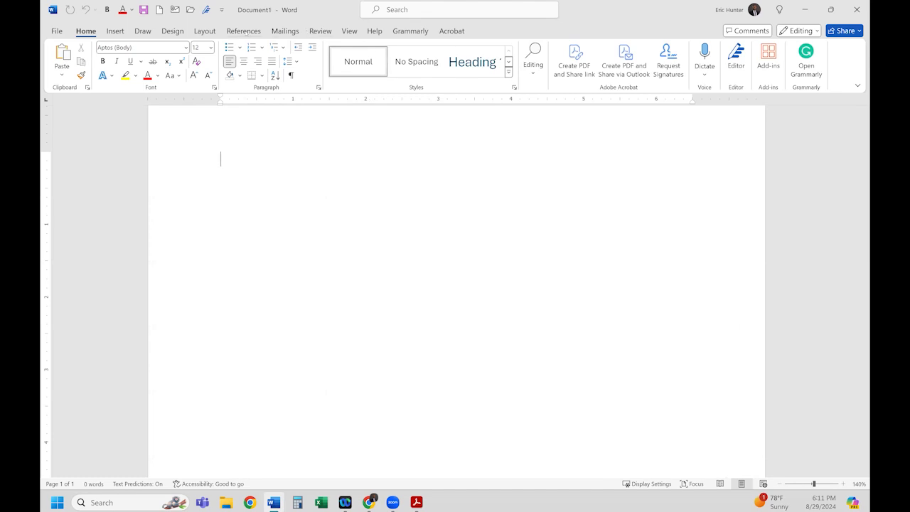
click(348, 31)
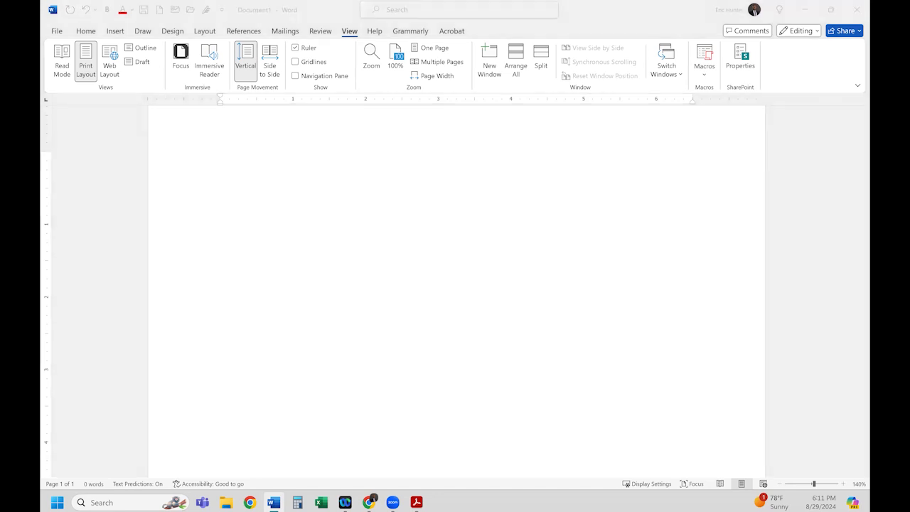
ctrl+scroll(488, 353, down, 7)
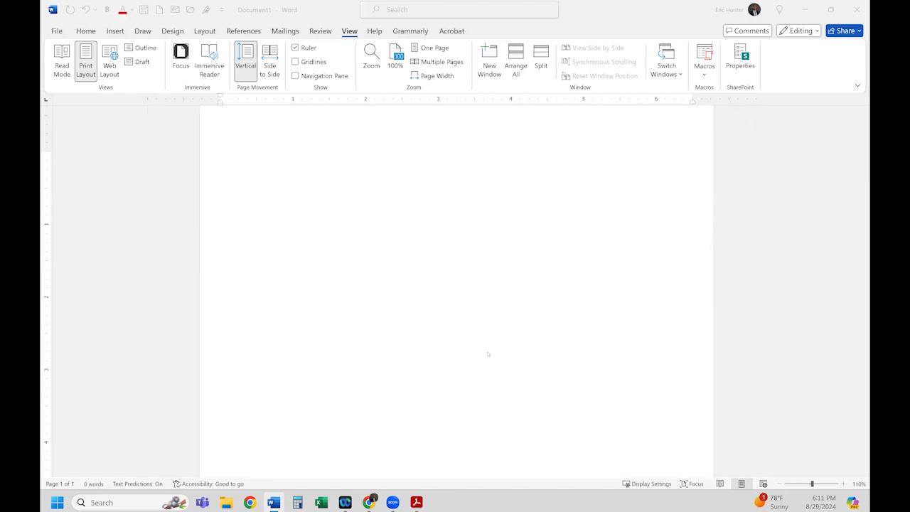
Enter "Hi, welcome to class today" as the first line of the document and view it at 160% zoom
click(357, 165)
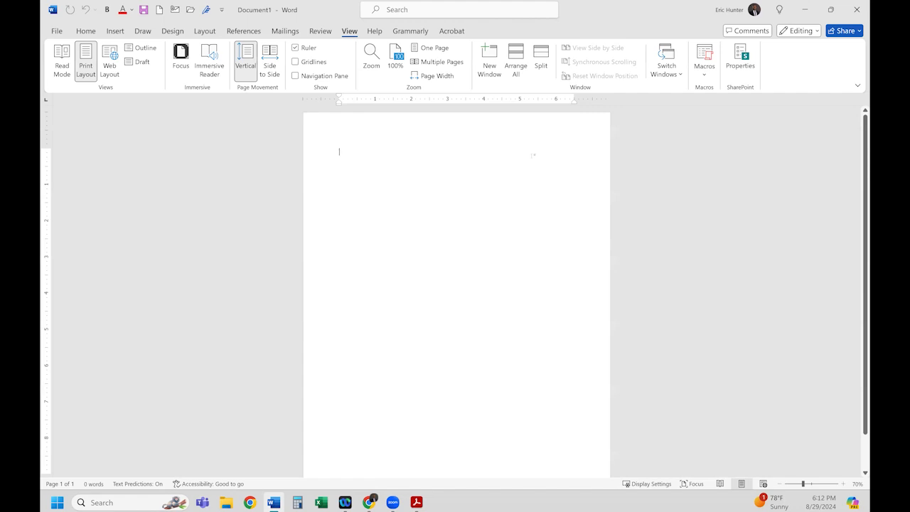
scroll(424, 149, up, 4)
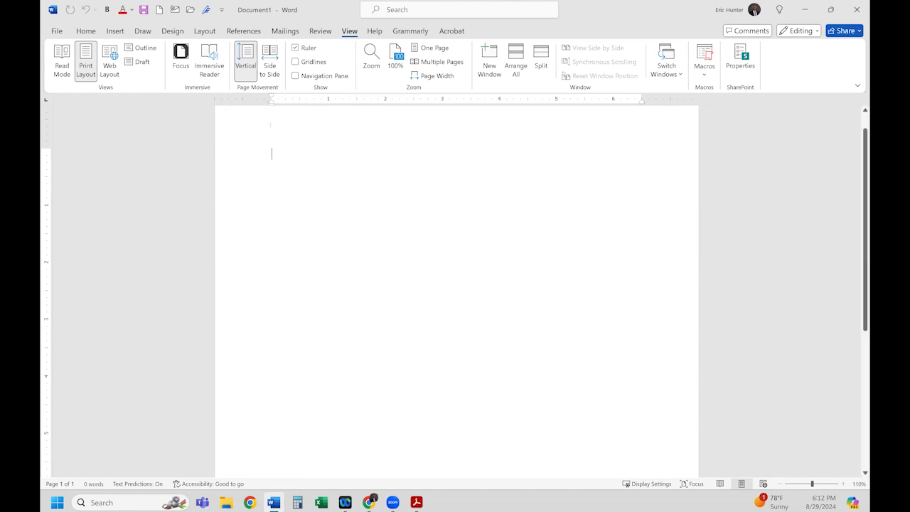
text(Hi)
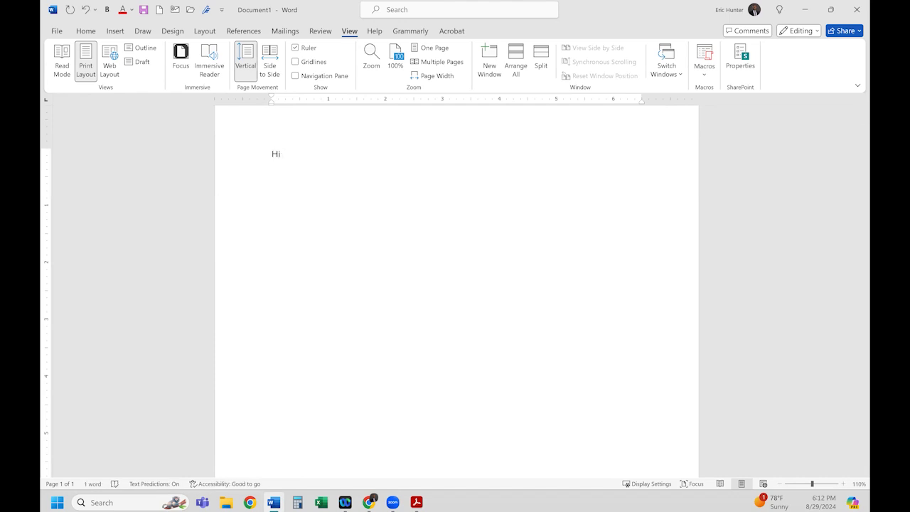
text(, welcome to )
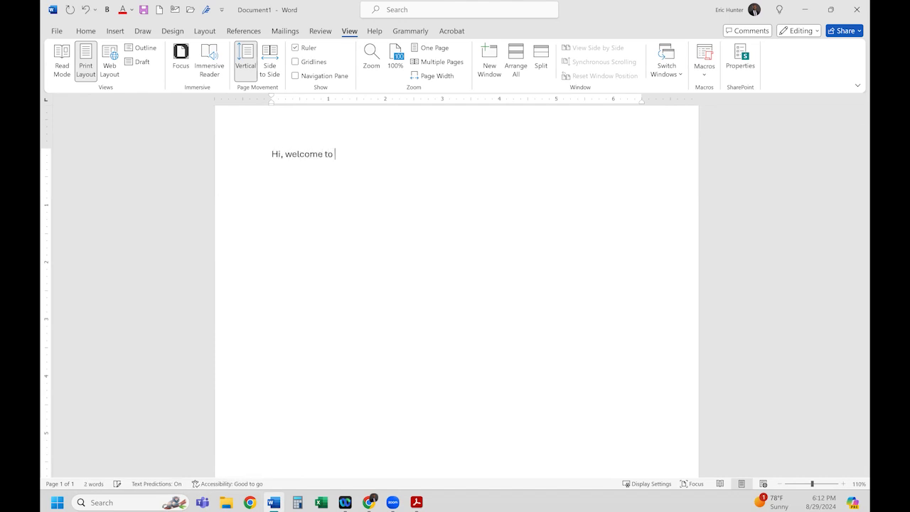
text(class today)
scroll(454, 284, up, 6)
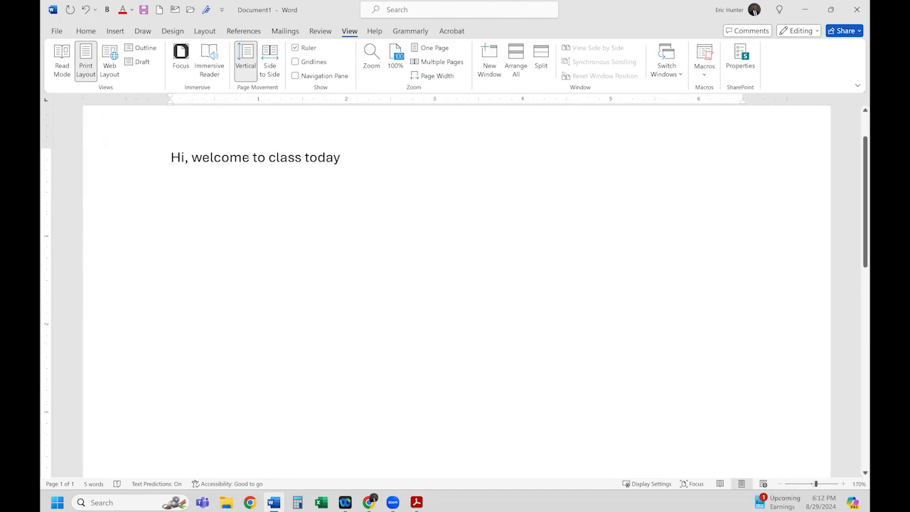
scroll(170, 129, down, 1)
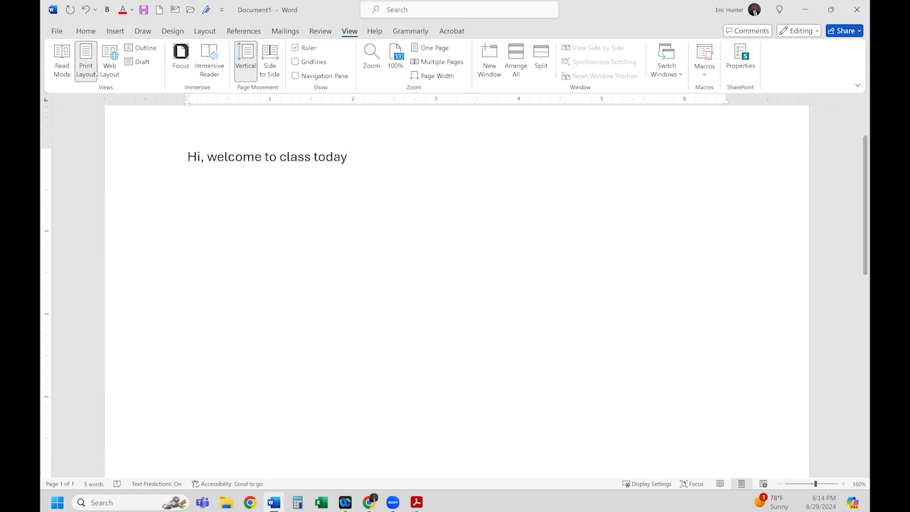
click(204, 31)
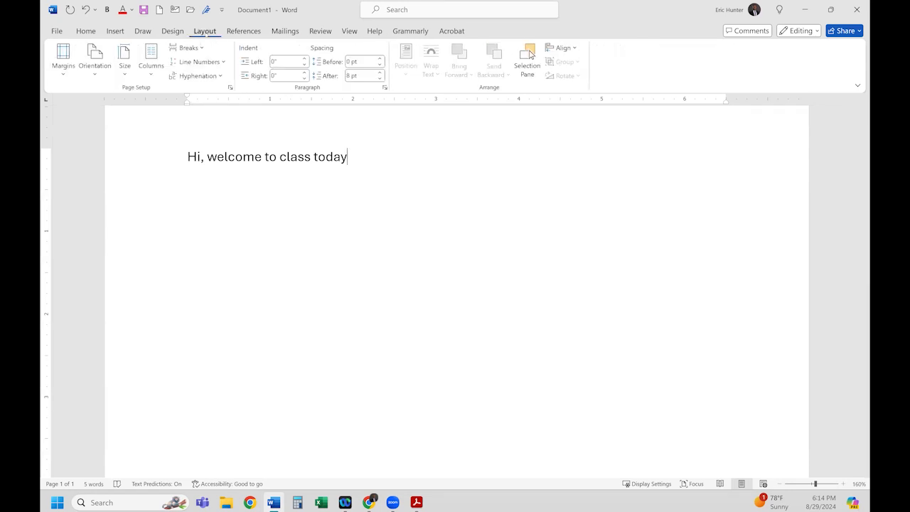
click(86, 32)
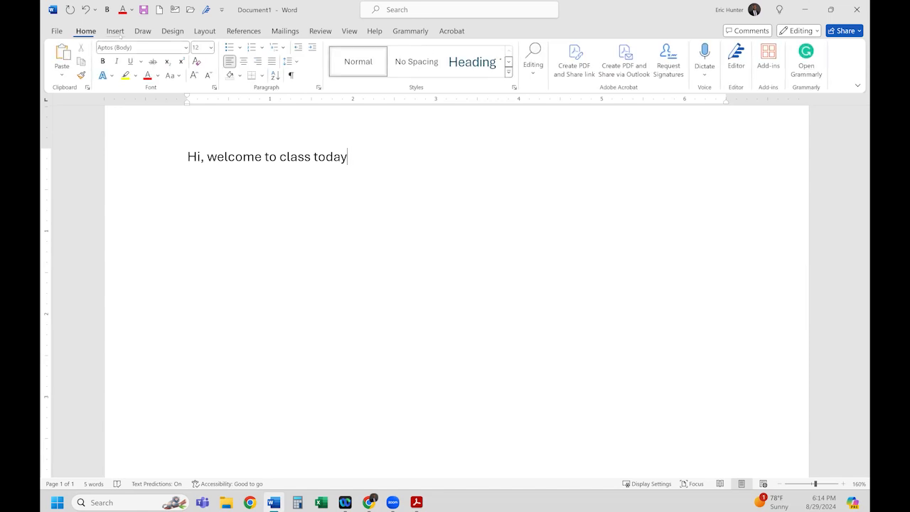
click(114, 31)
click(85, 31)
Set the page margins to the Narrow preset with 0.5" on all sides
click(204, 31)
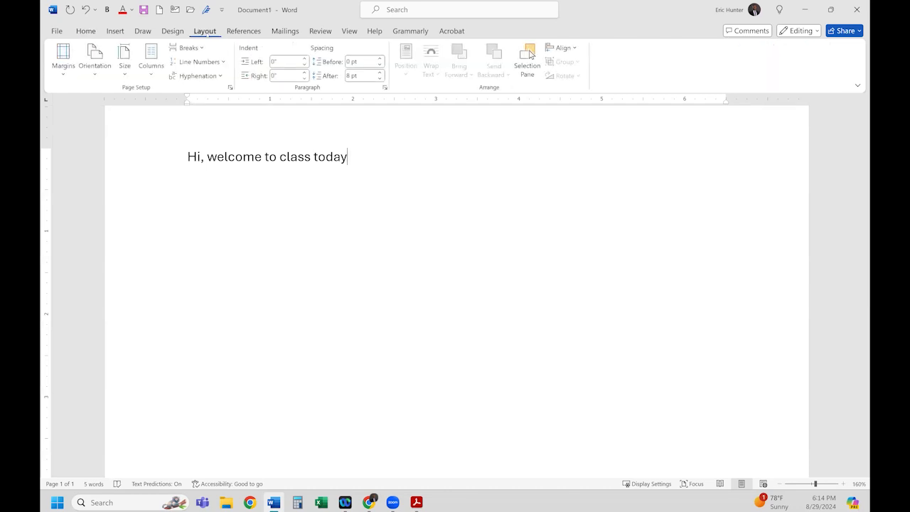
click(66, 67)
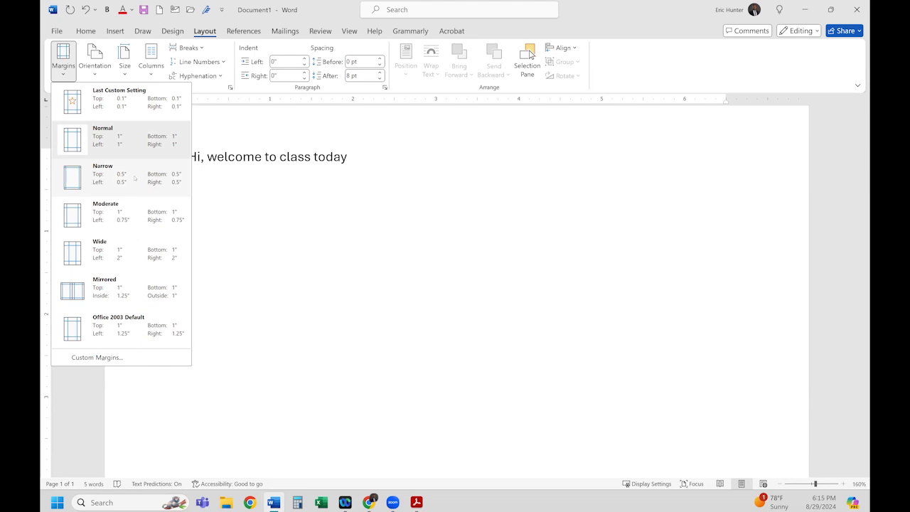
click(247, 187)
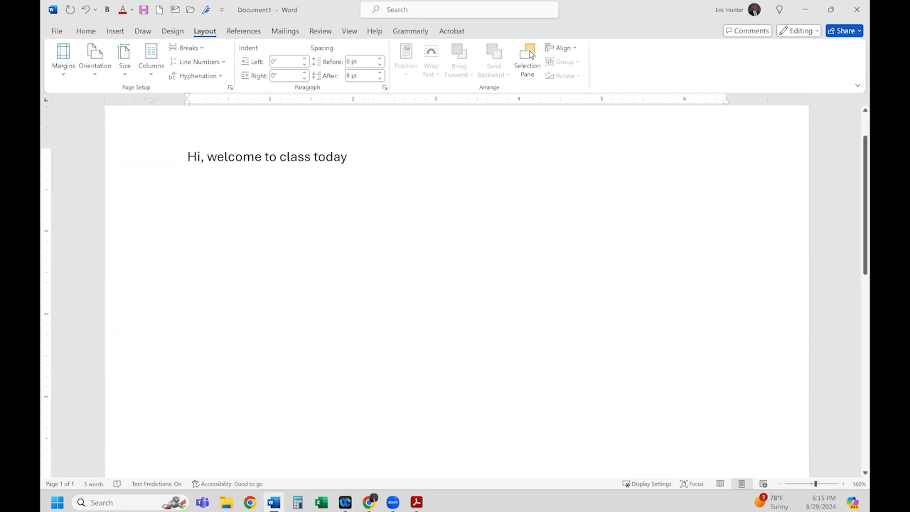
click(63, 60)
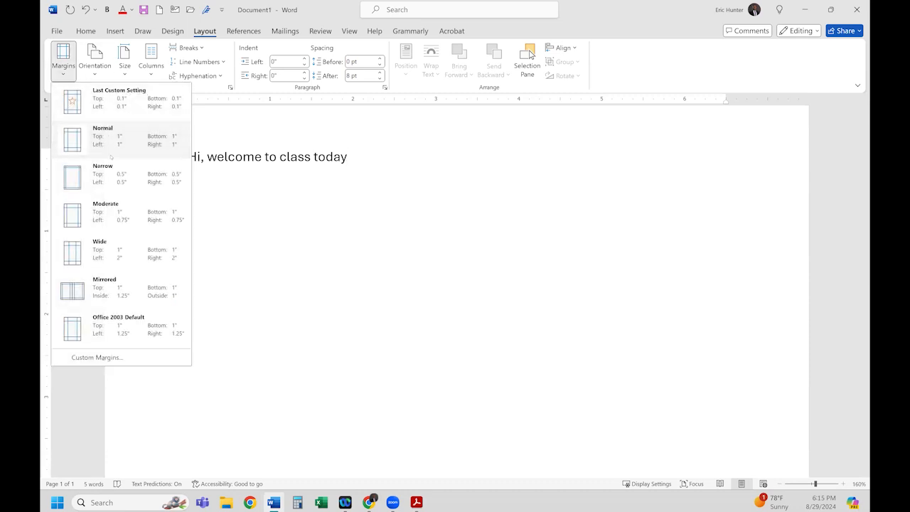
key(Escape)
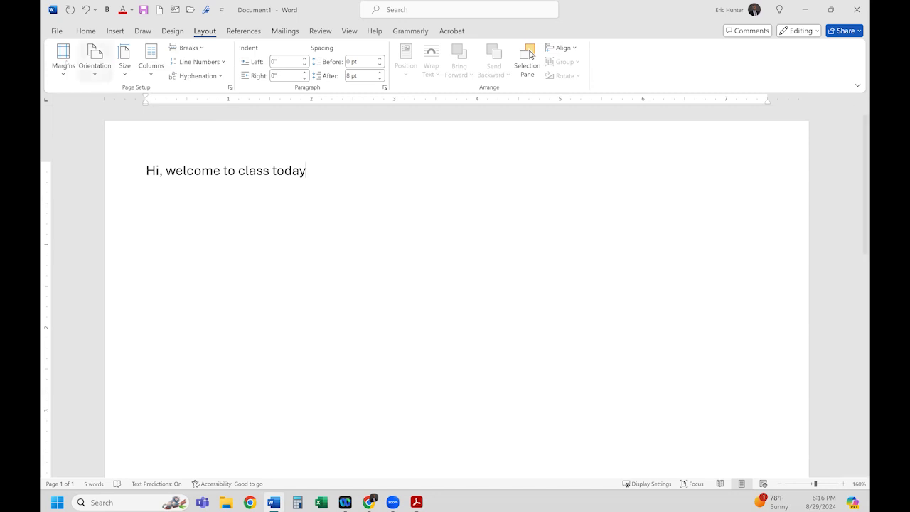
Review the custom margin settings and the Apply to choices in Page Setup, leaving without applying changes
click(65, 71)
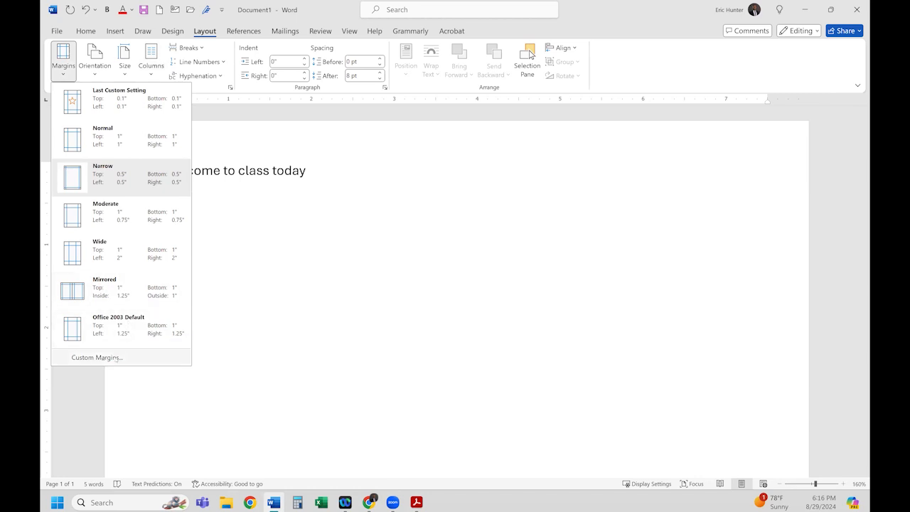
click(71, 68)
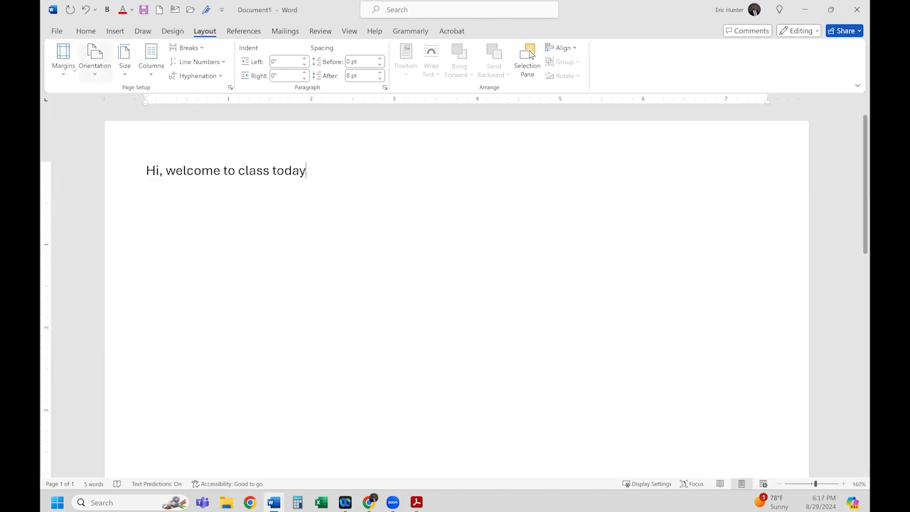
click(68, 64)
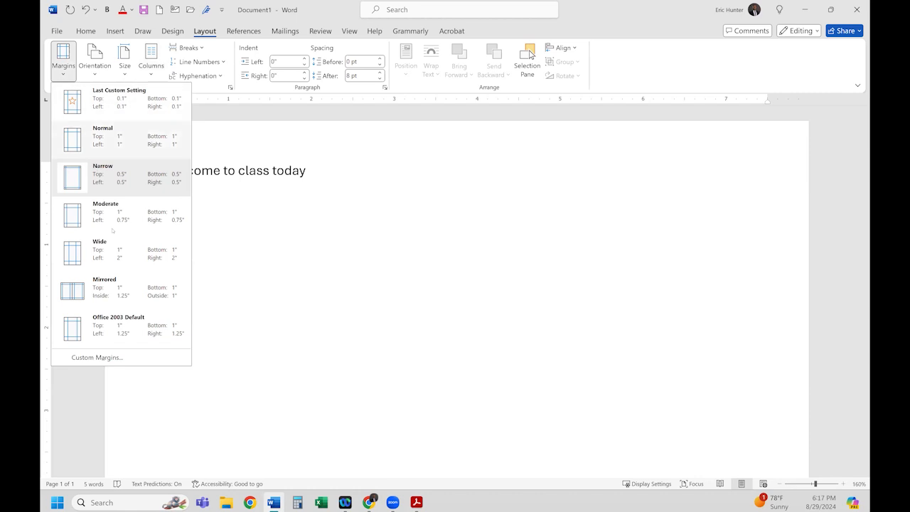
click(97, 357)
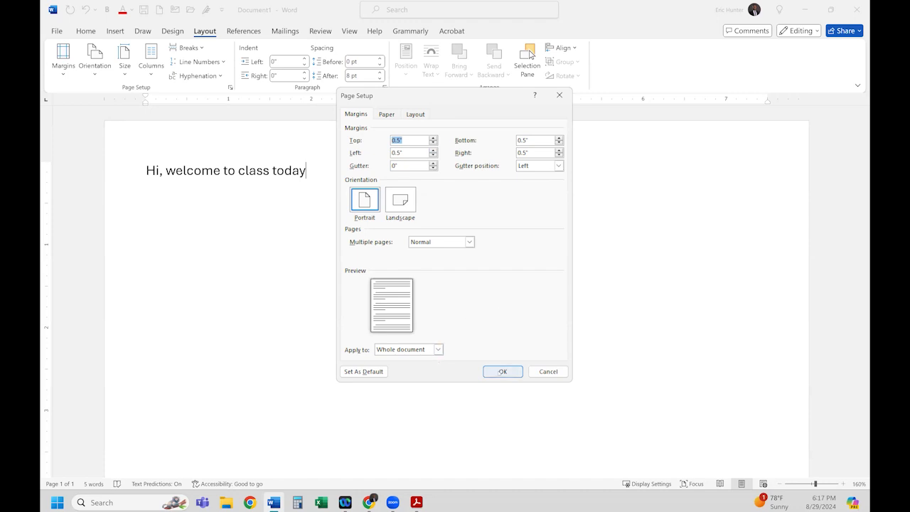
click(437, 349)
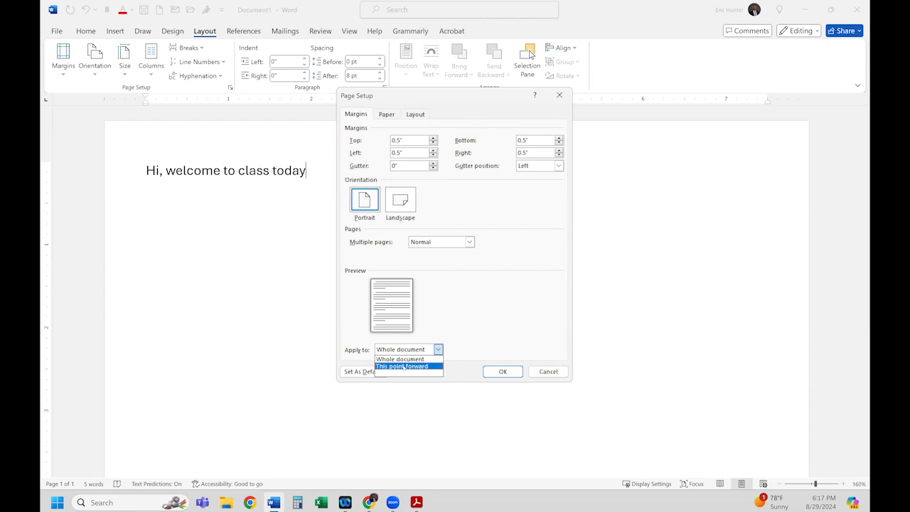
key(Up)
click(452, 323)
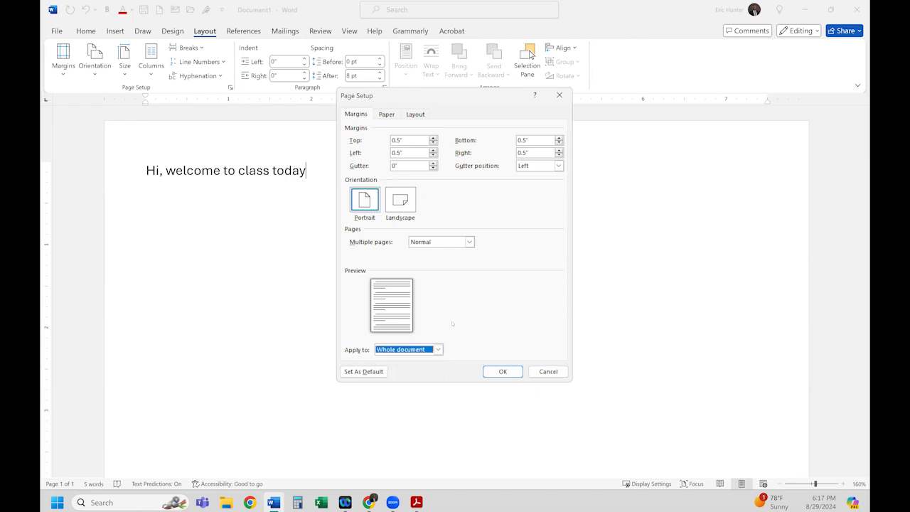
click(548, 371)
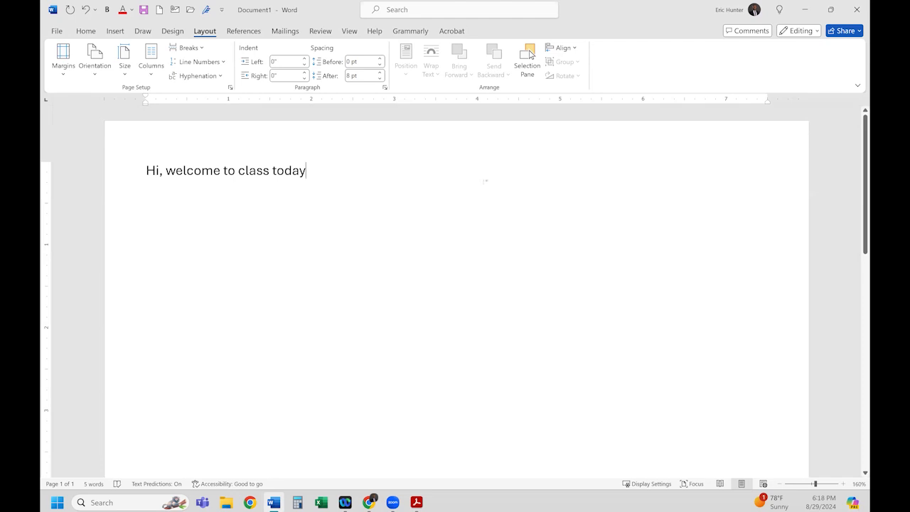
View the whole page with its narrow margins at 60% zoom and enlarge it to 130%
ctrl+scroll(485, 180, down, 5)
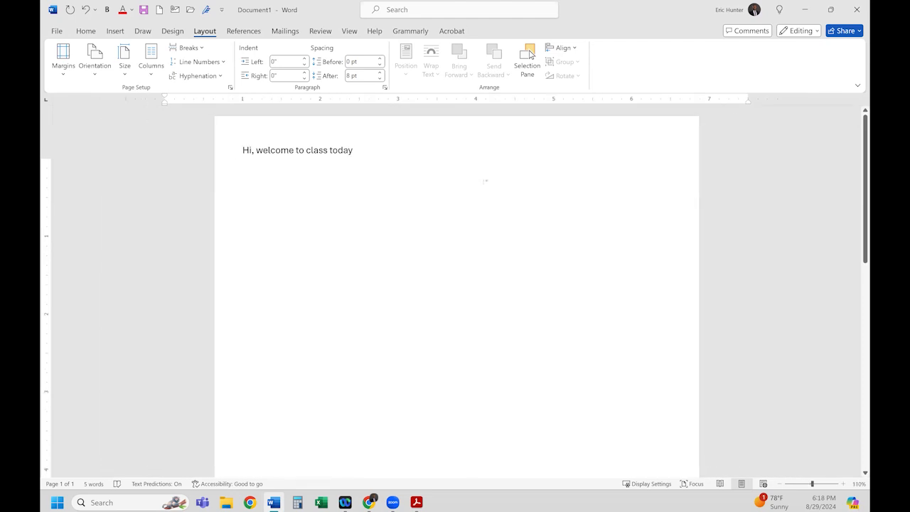
ctrl+scroll(486, 181, down, 4)
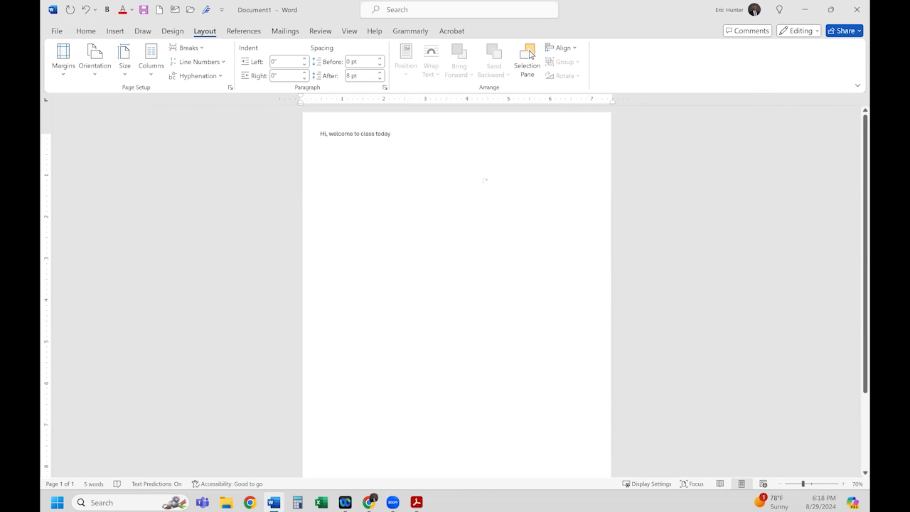
ctrl+scroll(485, 181, down, 1)
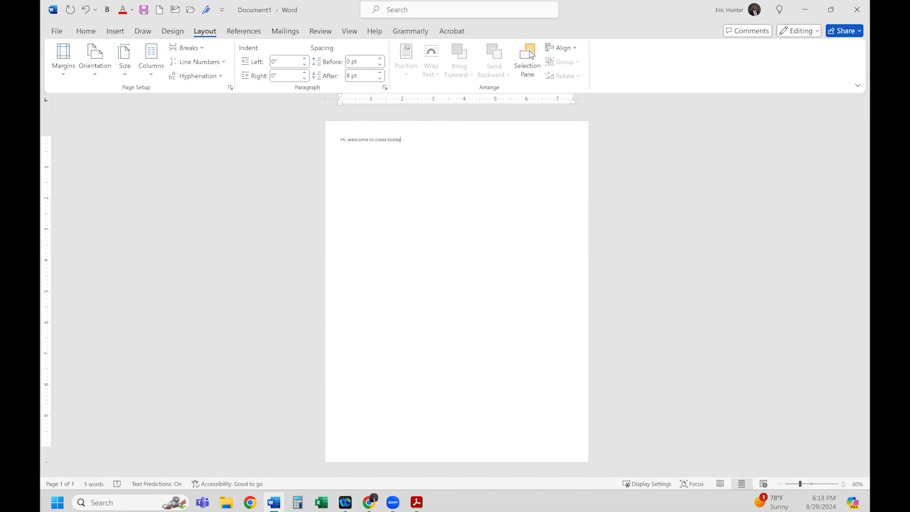
ctrl+scroll(529, 55, up, 7)
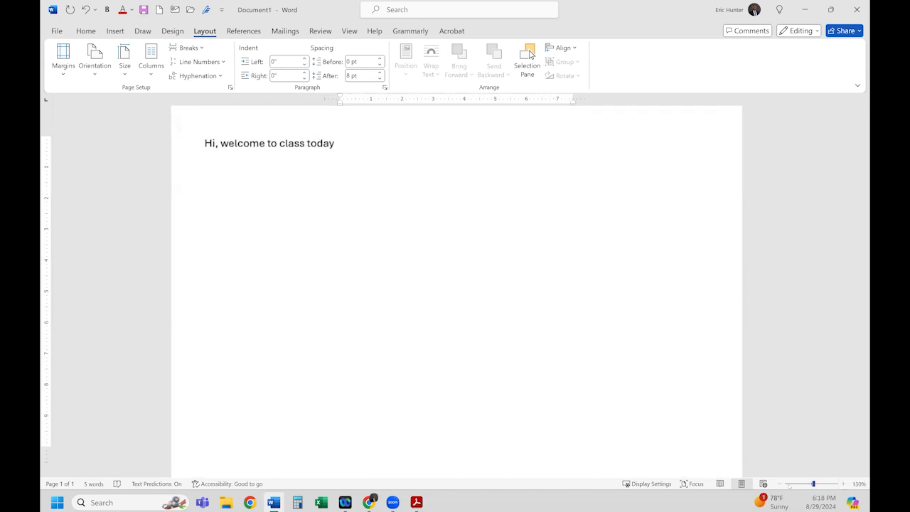
Switch the page to Landscape orientation and view it at 100% zoom
ctrl+scroll(529, 55, down, 7)
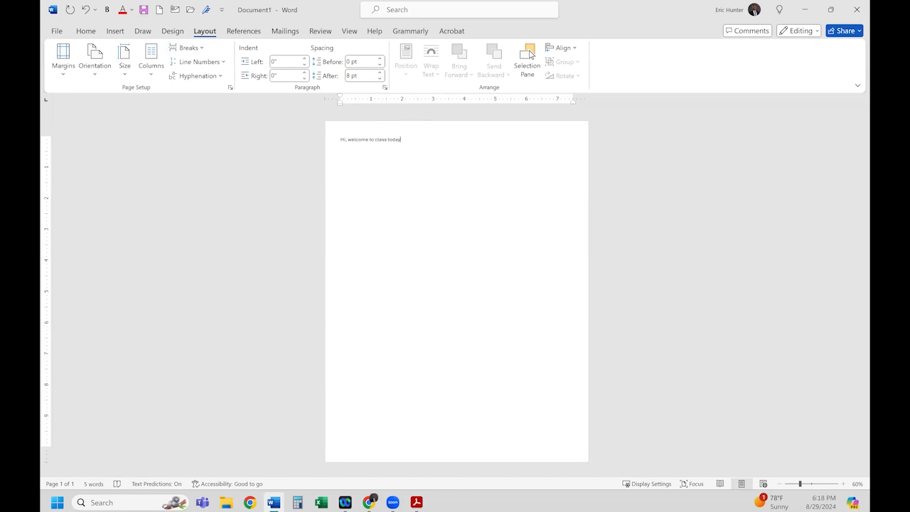
click(94, 63)
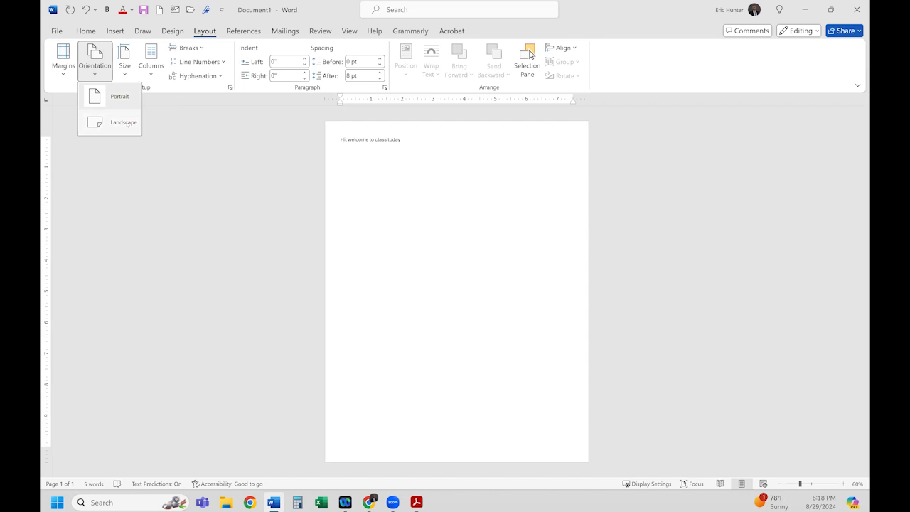
click(127, 123)
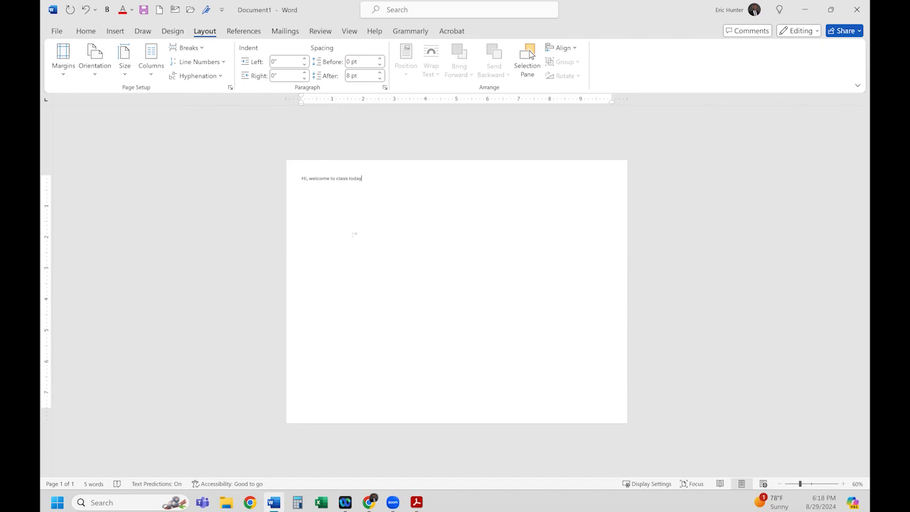
scroll(354, 234, up, 2)
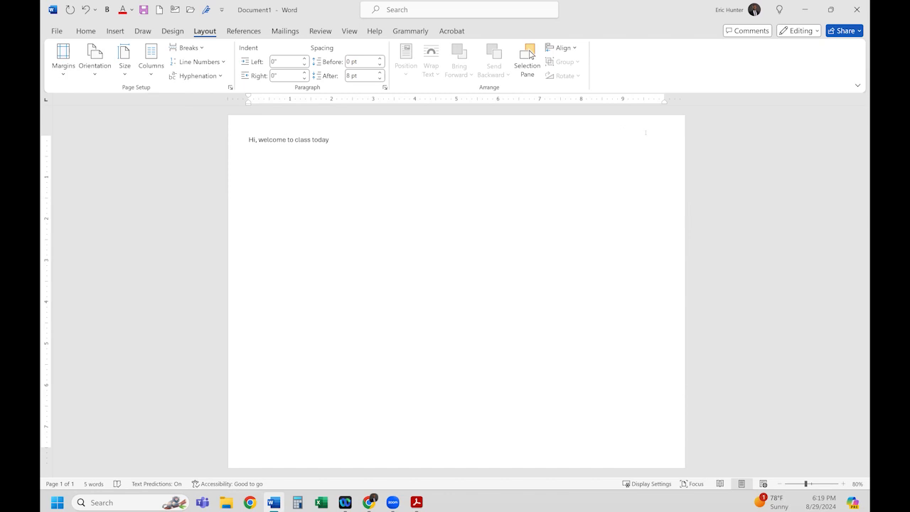
ctrl+scroll(529, 55, up, 2)
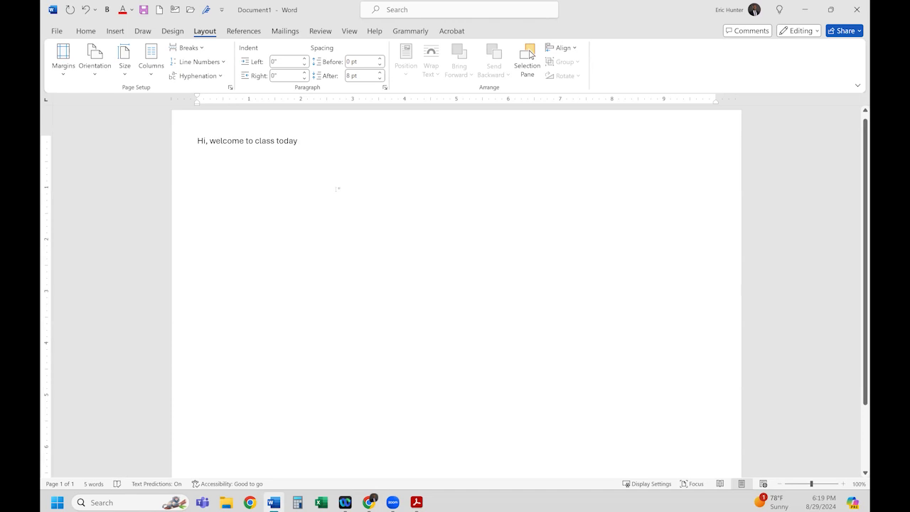
scroll(337, 188, up, 1)
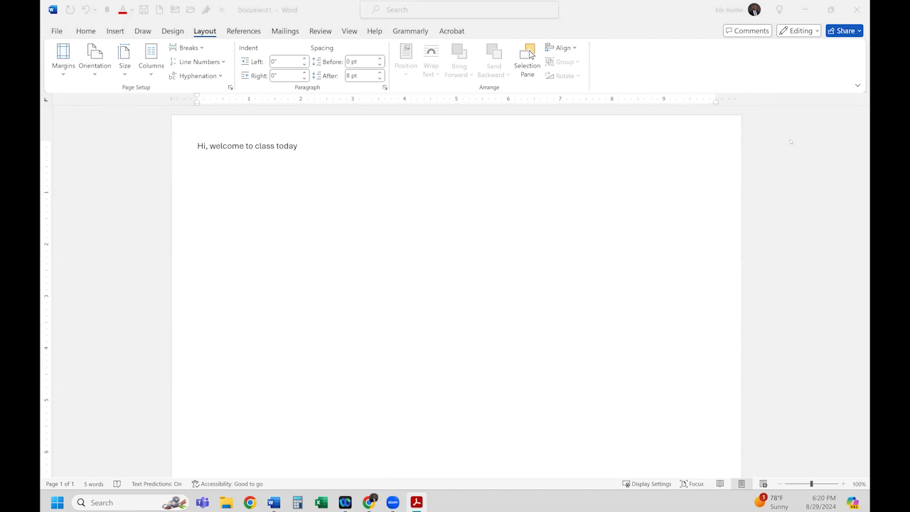
Switch to the lesson PDF in Acrobat and examine the Reference A pictures on page 6 for portrait or landscape orientation
click(804, 9)
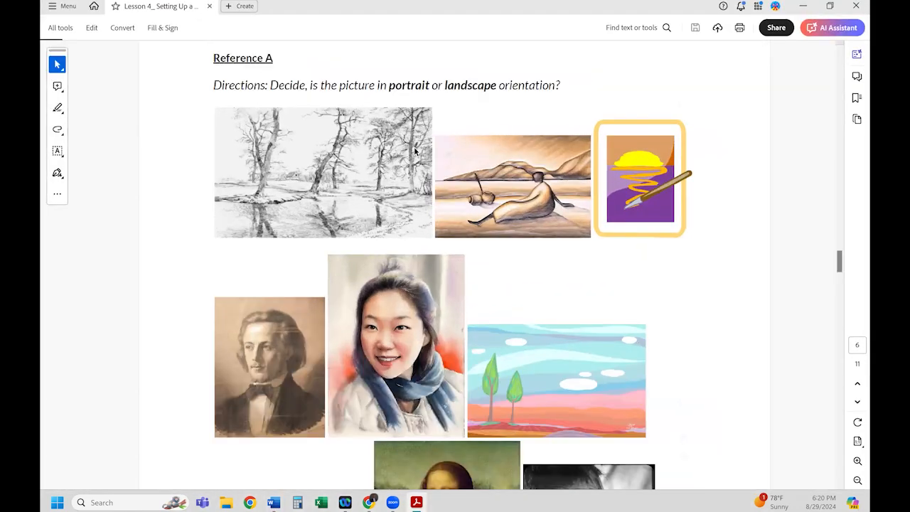
ctrl+scroll(415, 150, up, 1)
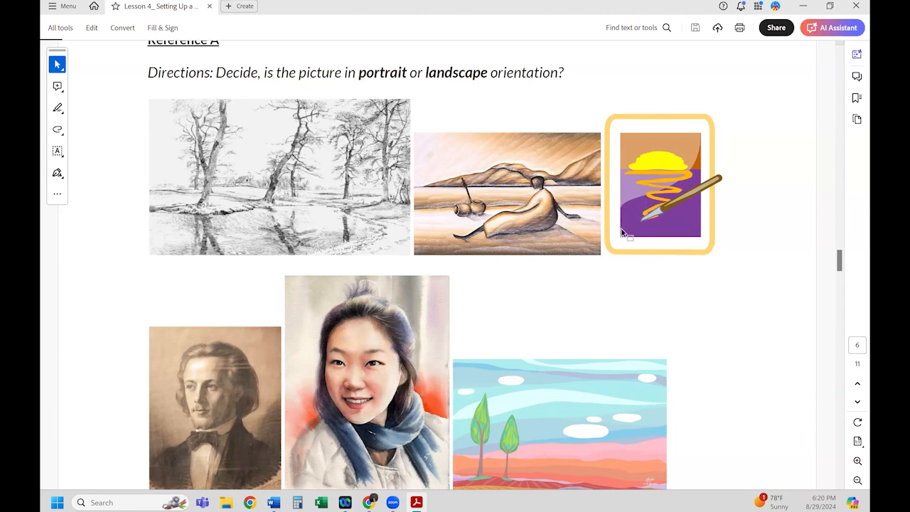
scroll(398, 283, down, 2)
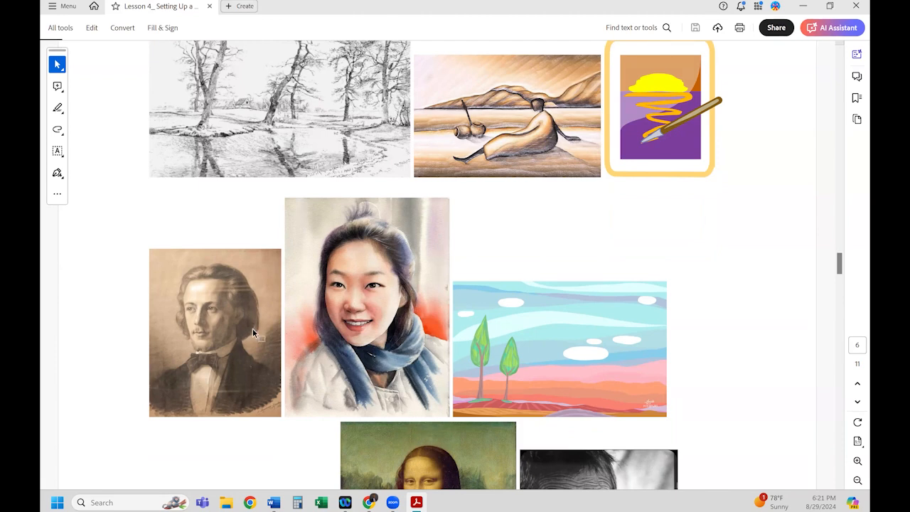
scroll(252, 329, down, 4)
scroll(344, 251, up, 2)
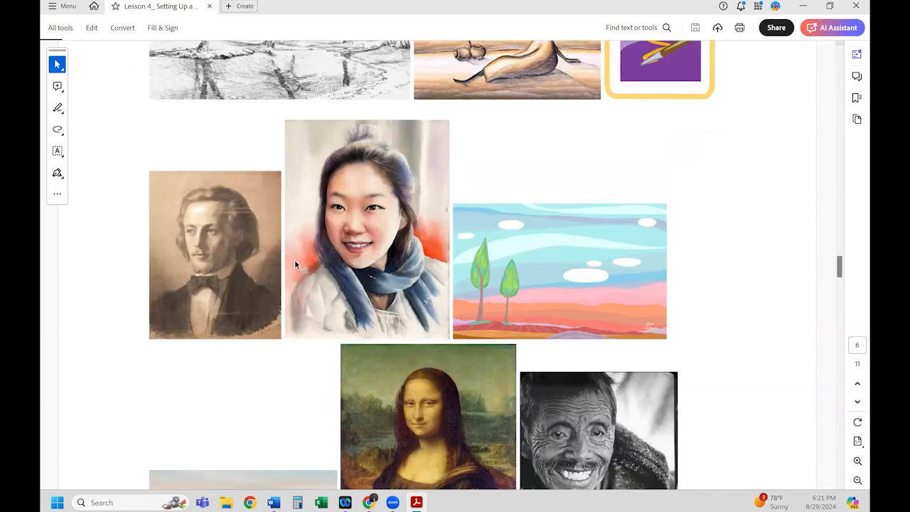
scroll(294, 260, down, 3)
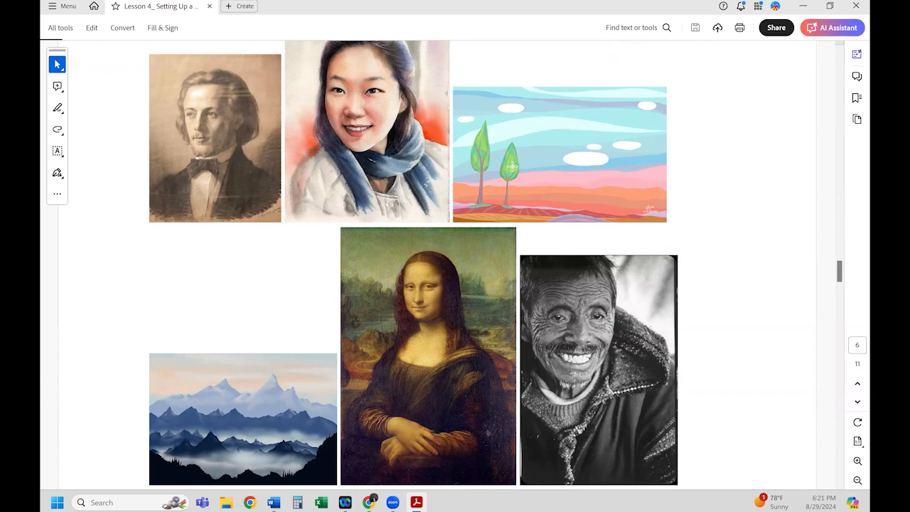
scroll(512, 166, down, 1)
scroll(512, 165, down, 1)
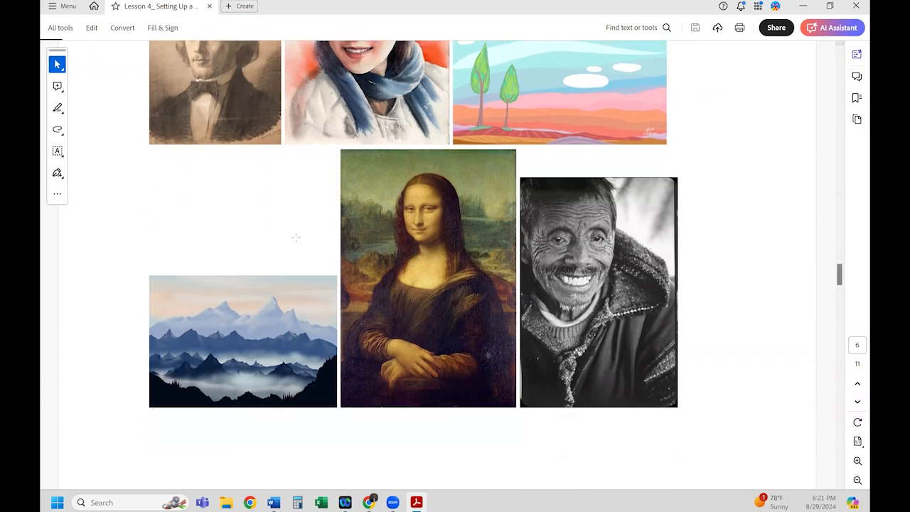
scroll(355, 233, down, 2)
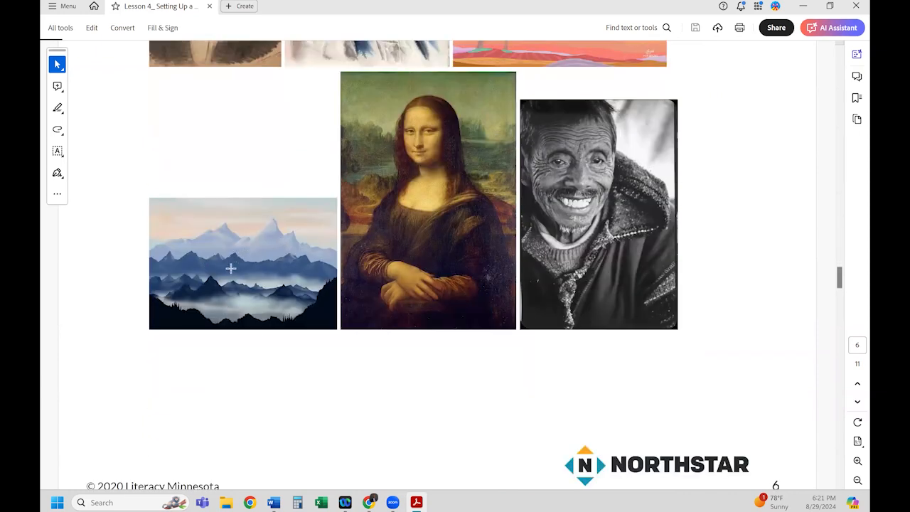
scroll(231, 268, down, 1)
scroll(231, 267, up, 1)
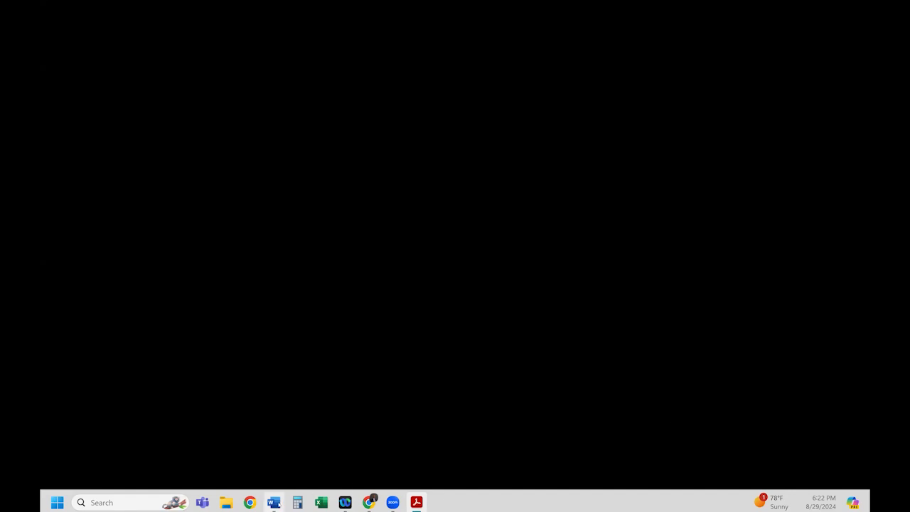
Switch to the Word document and set its page orientation to Portrait
click(273, 502)
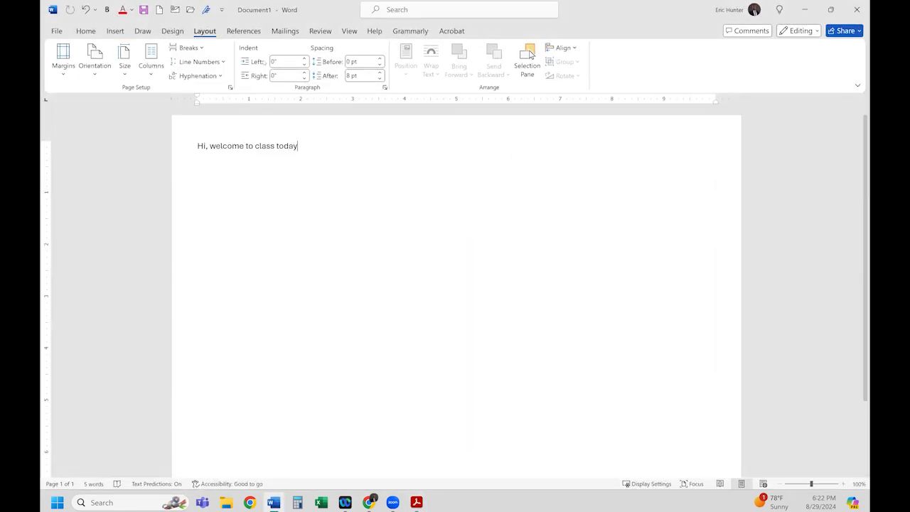
click(95, 62)
click(111, 103)
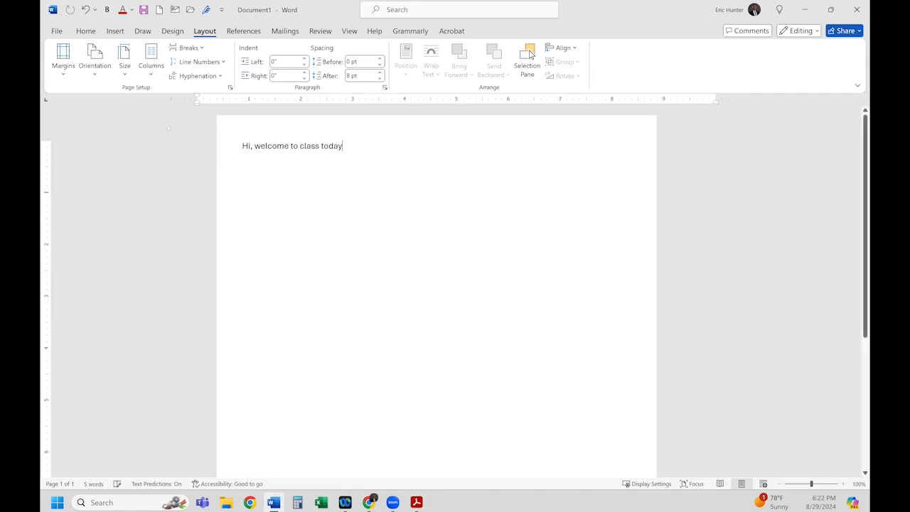
Set the page margins to the Normal preset with 1" on all sides and view the whole page at 60% zoom
click(63, 65)
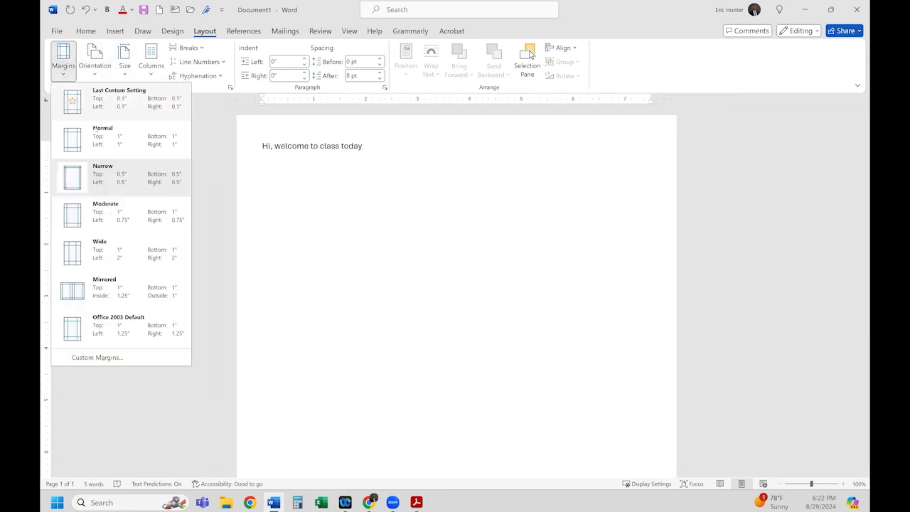
click(99, 135)
scroll(444, 173, up, 4)
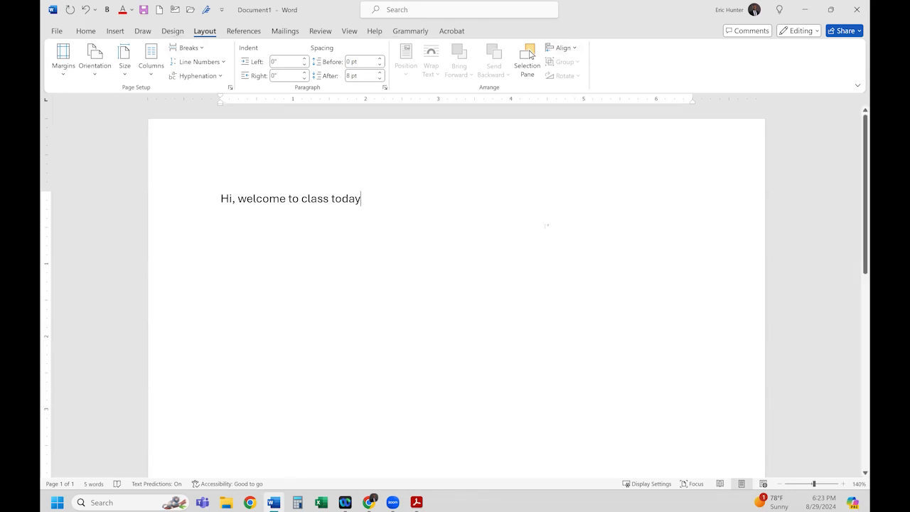
scroll(530, 54, down, 7)
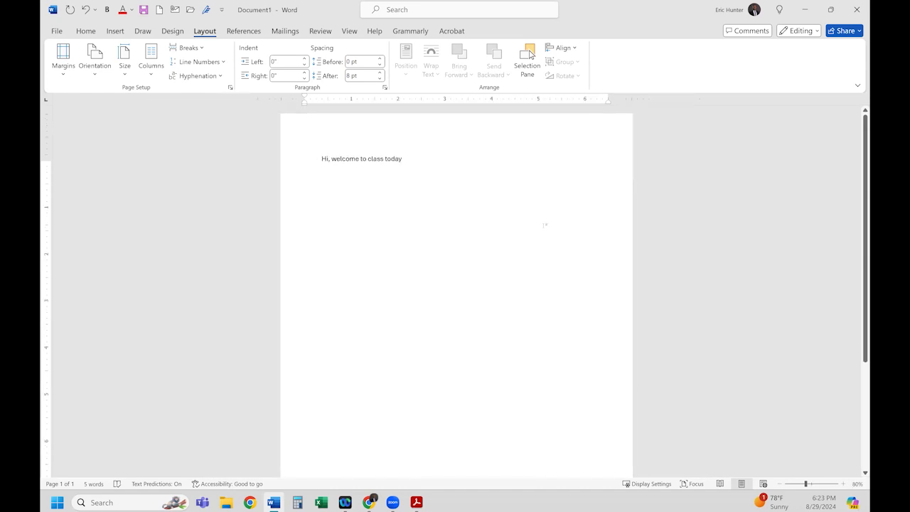
scroll(529, 54, down, 1)
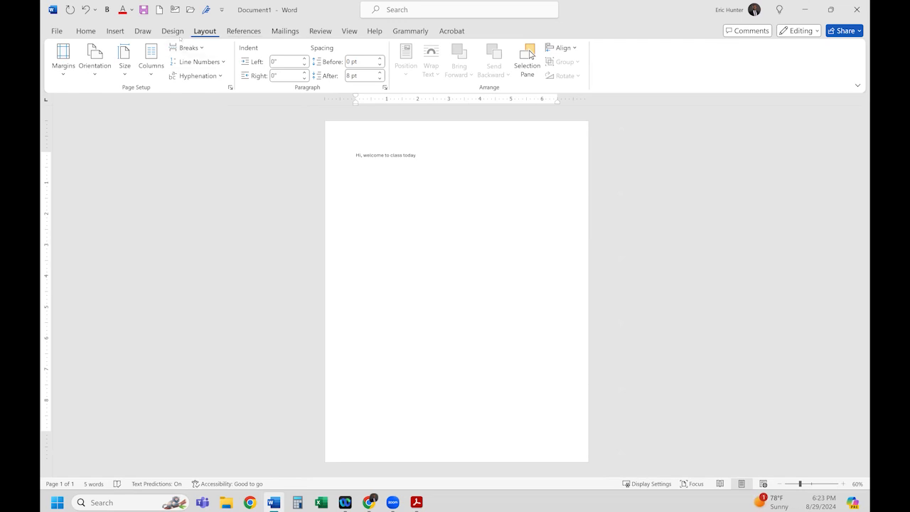
click(56, 31)
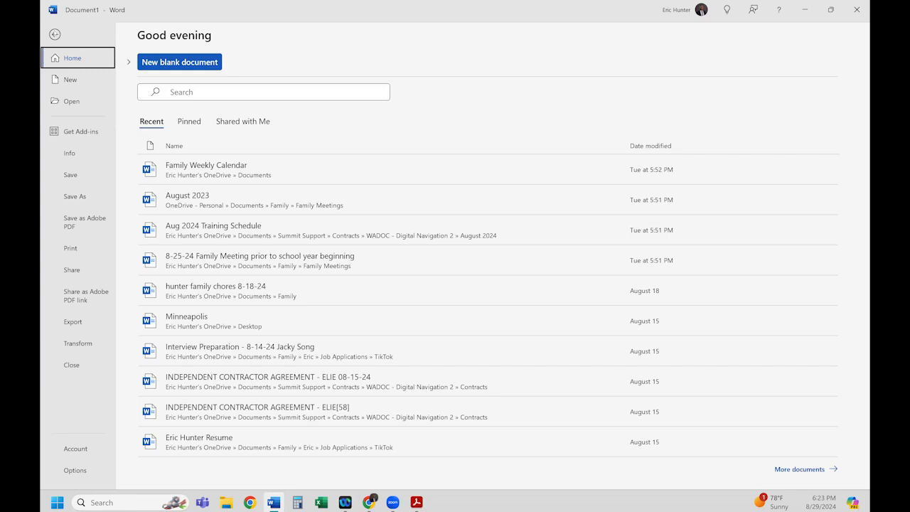
key(Escape)
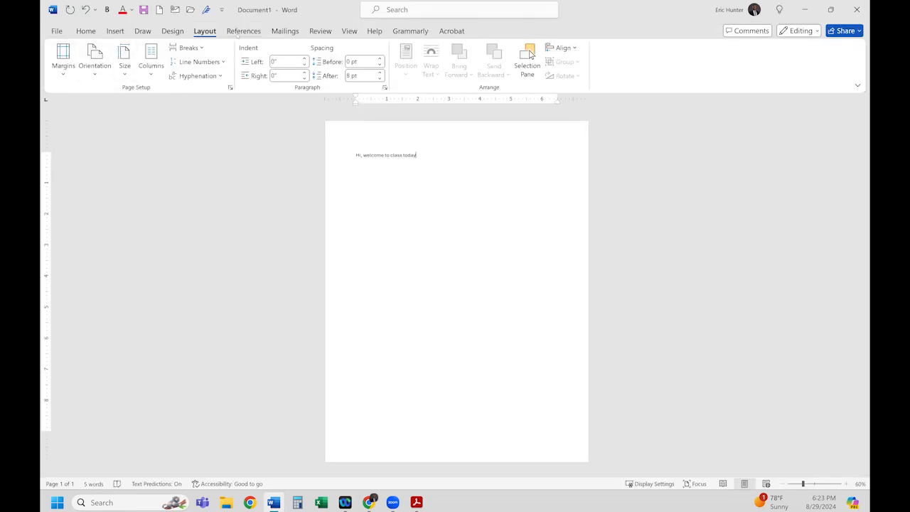
click(90, 34)
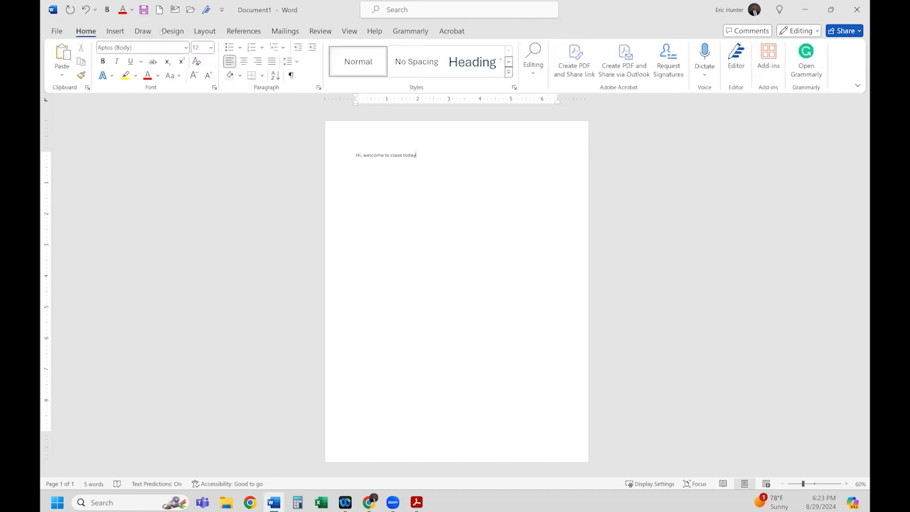
click(172, 32)
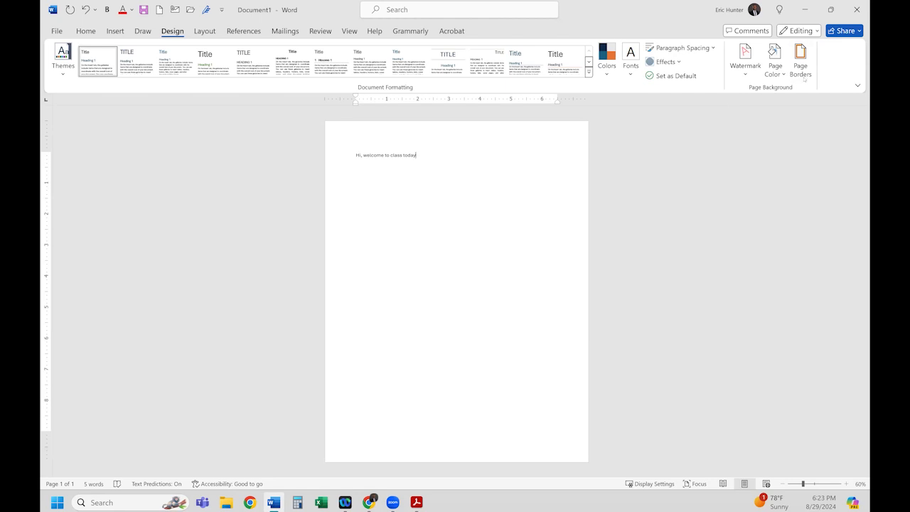
click(857, 86)
key(Escape)
Review the preset paper sizes, such as Letter, Legal, A4 and the envelope formats, without choosing another size
click(205, 32)
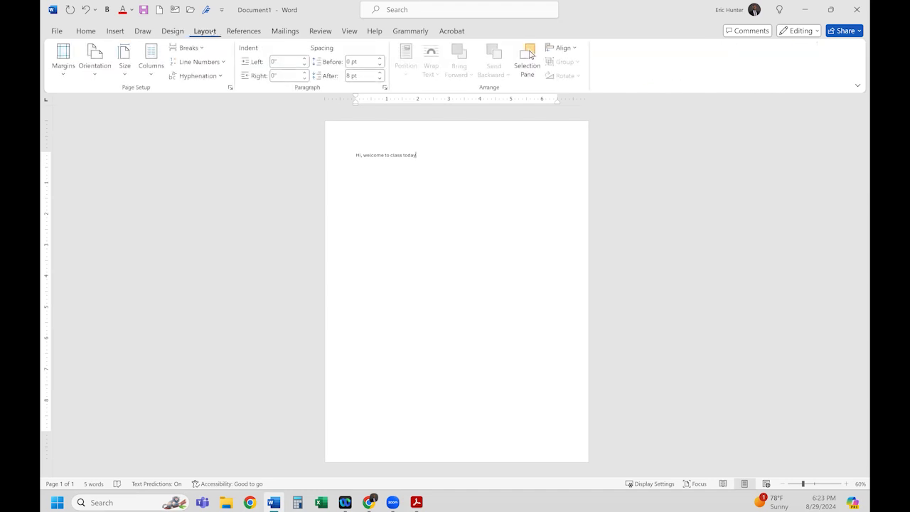
text(.)
click(126, 74)
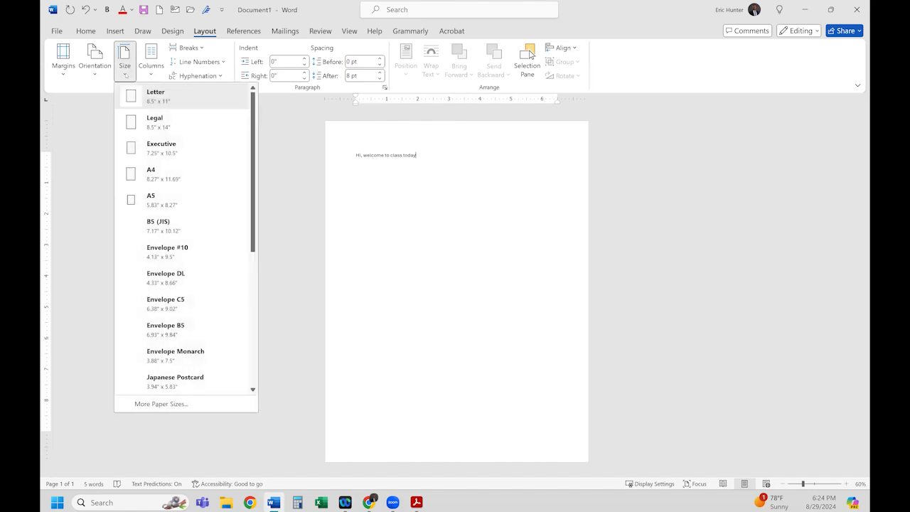
click(80, 126)
scroll(454, 285, up, 6)
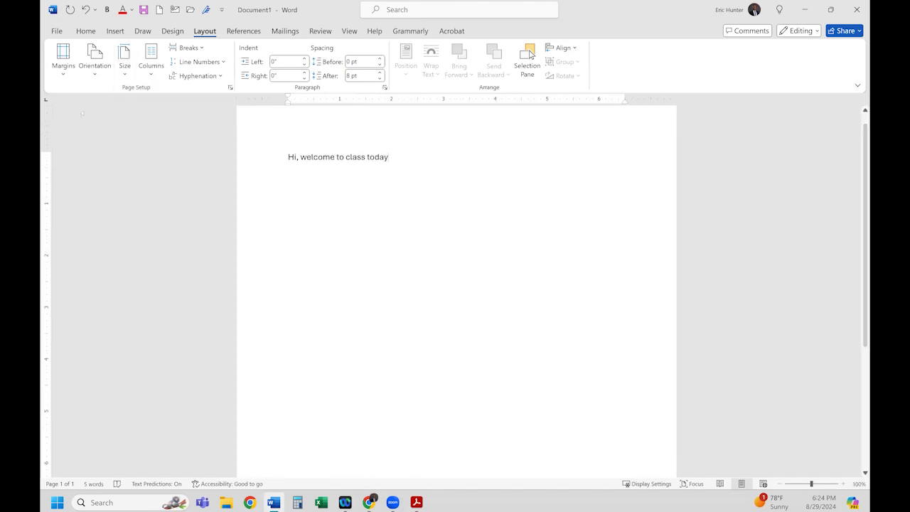
click(128, 74)
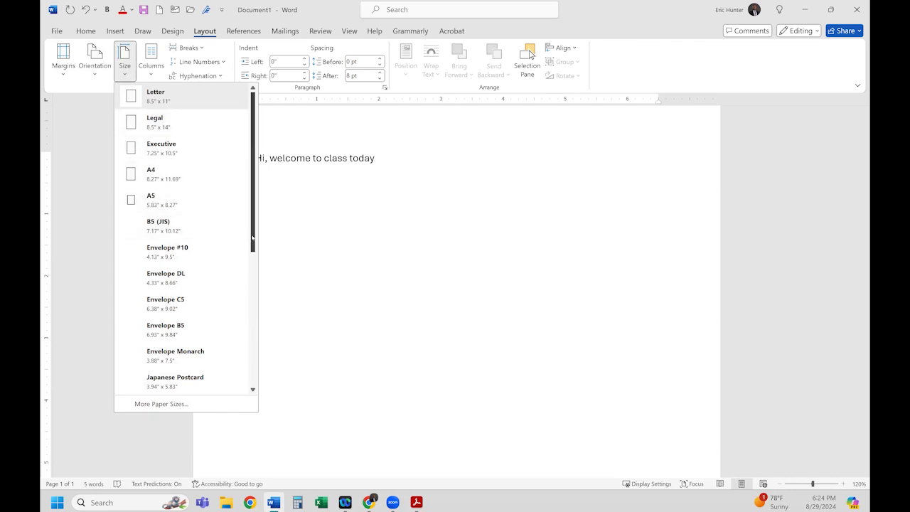
drag(252, 238, 252, 267)
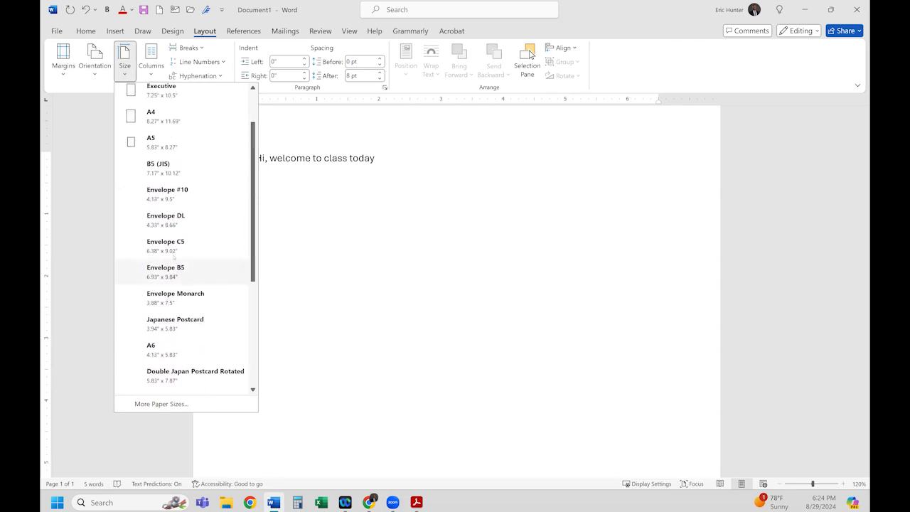
drag(252, 196, 252, 150)
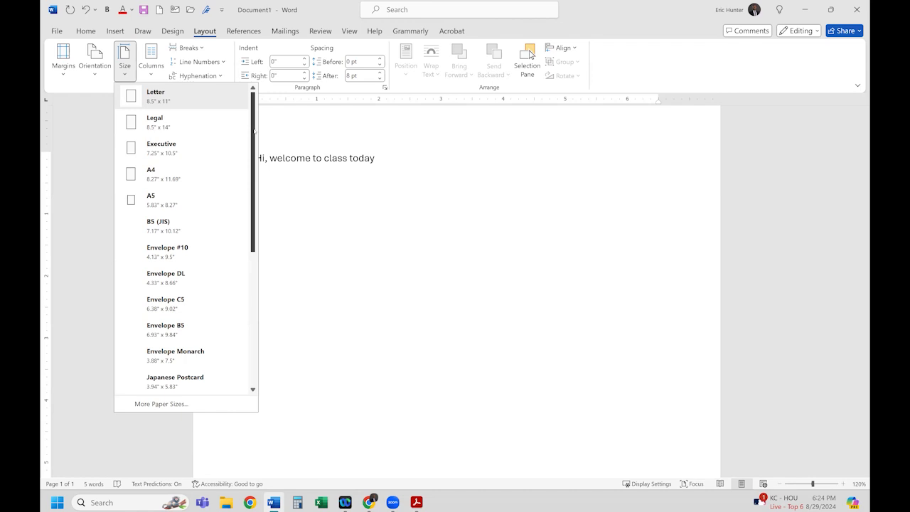
drag(254, 131, 253, 150)
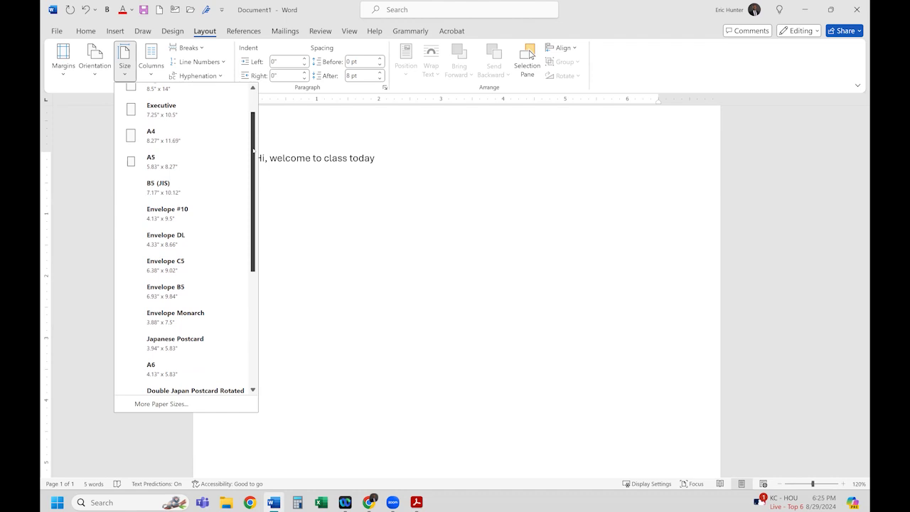
scroll(253, 150, up, 2)
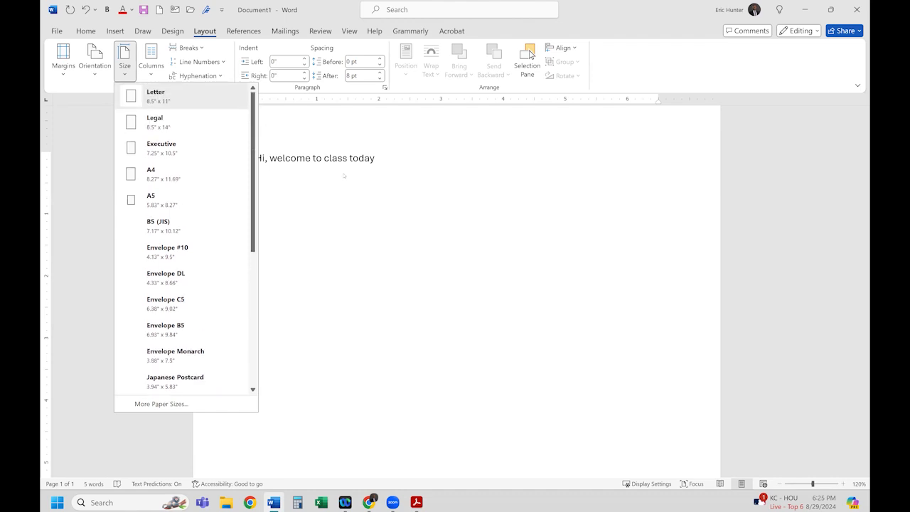
click(302, 185)
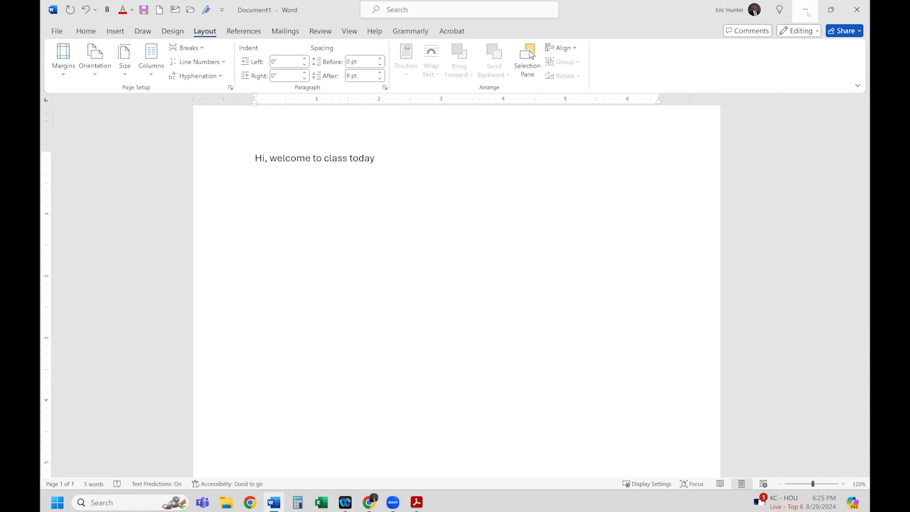
Close the document without saving its changes
click(856, 9)
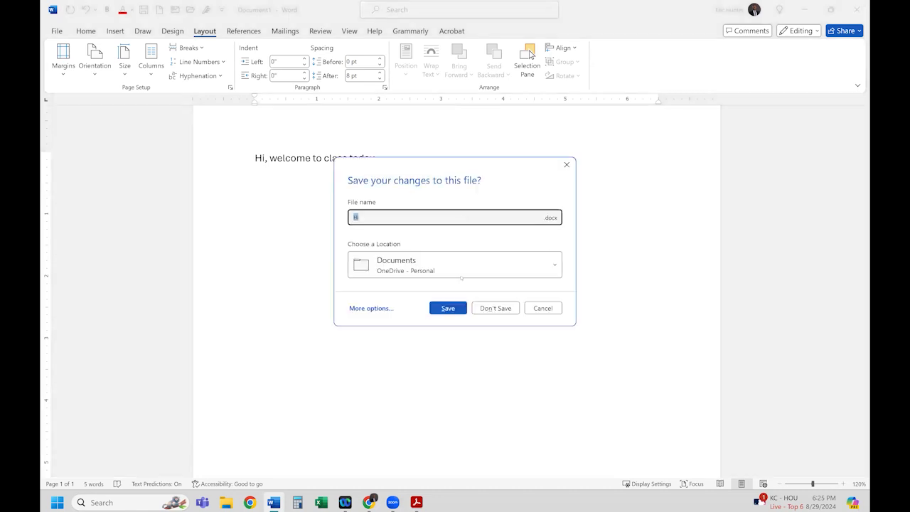
click(496, 308)
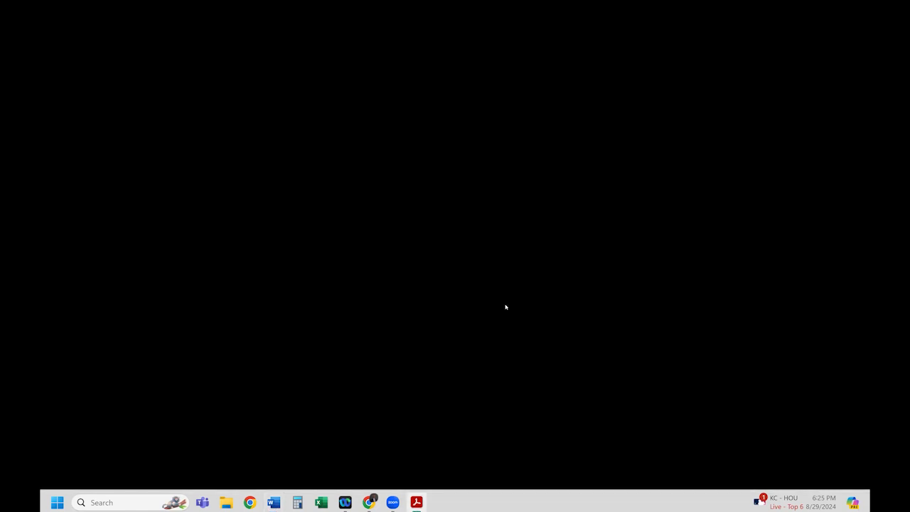
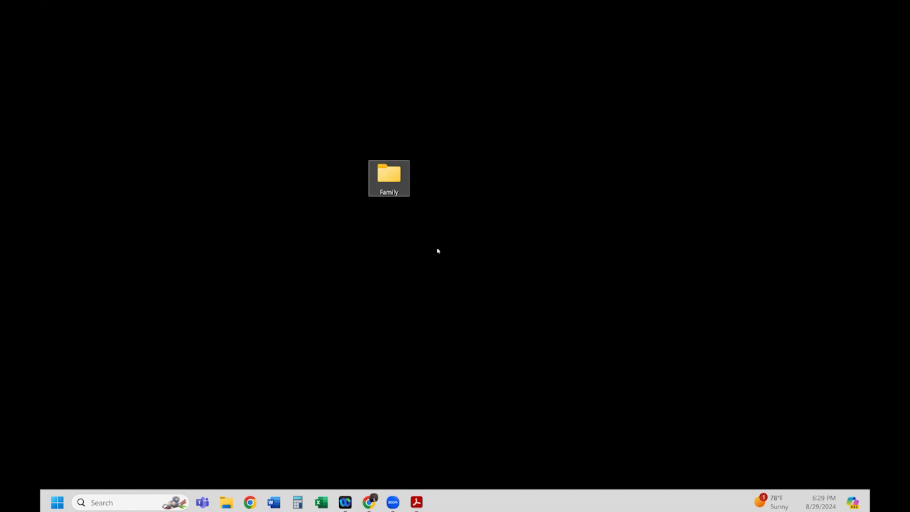
Open the Family folder on the desktop, go to the Desktop location and select Family in its listing
click(395, 179)
double_click(390, 179)
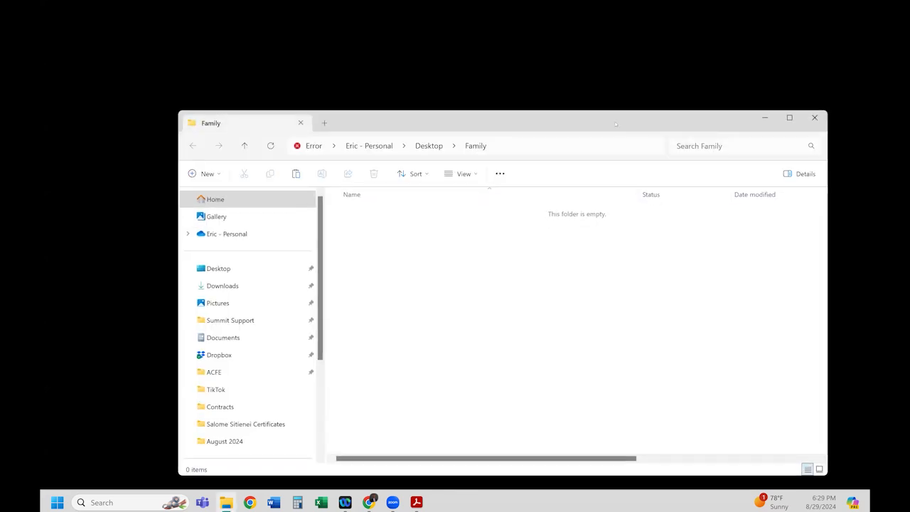
drag(613, 123, 574, 77)
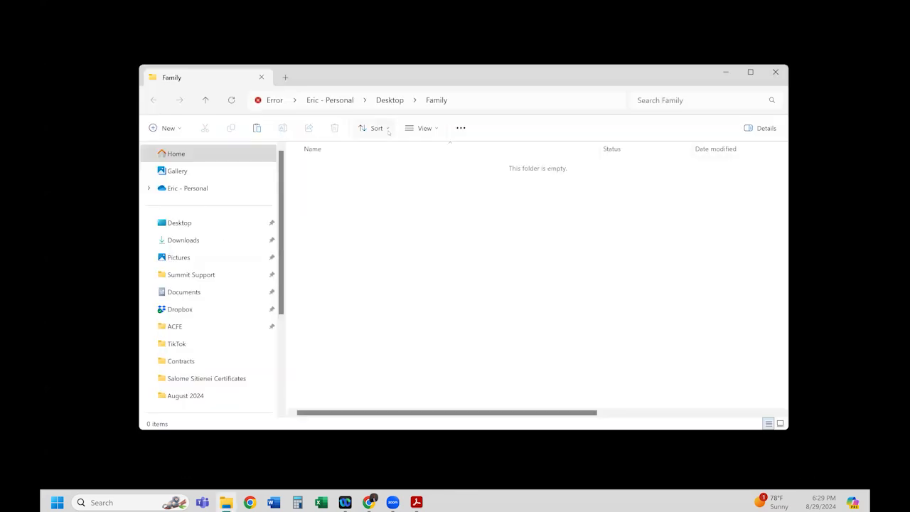
click(186, 226)
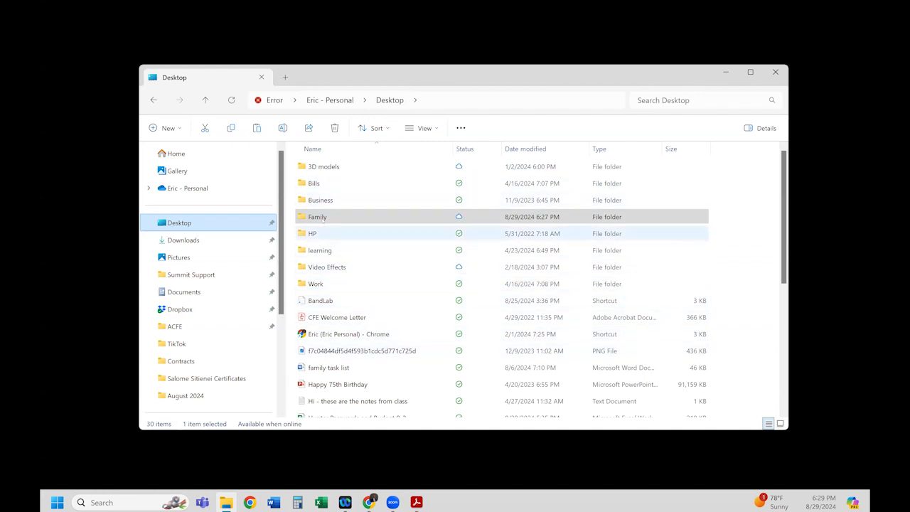
click(324, 216)
mouse_move(348, 215)
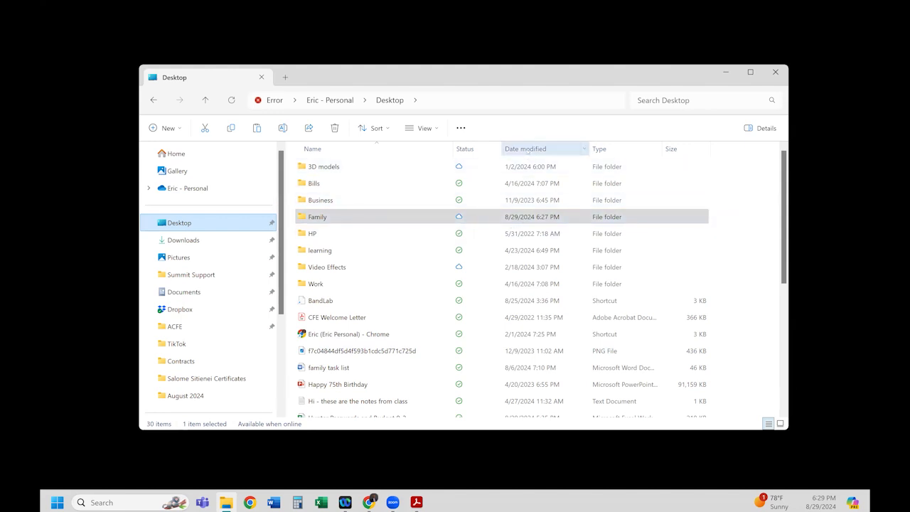
Sort the Desktop folder's contents by date modified, oldest first, and open the Family folder
click(524, 149)
click(524, 149)
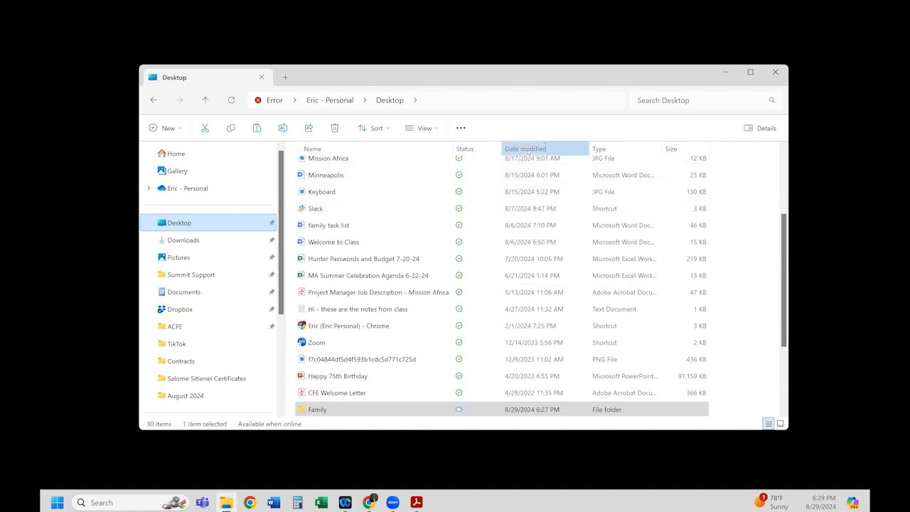
click(524, 149)
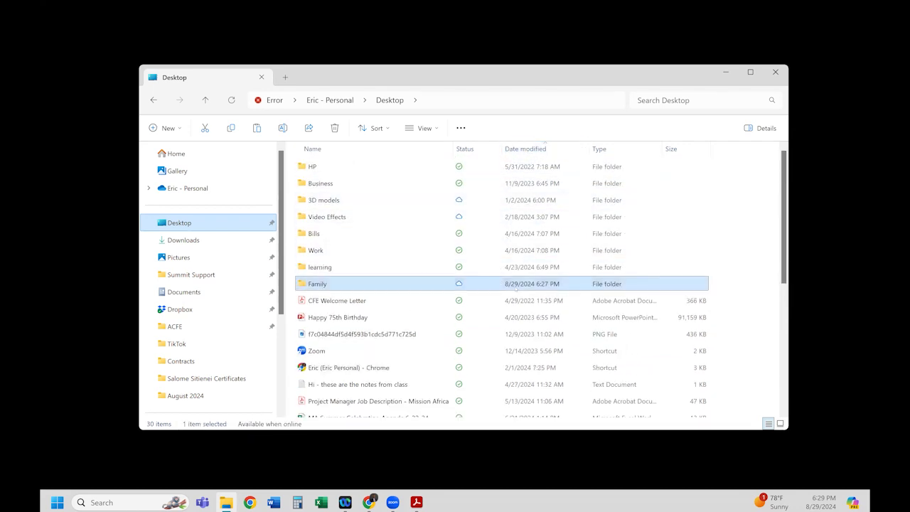
double_click(319, 286)
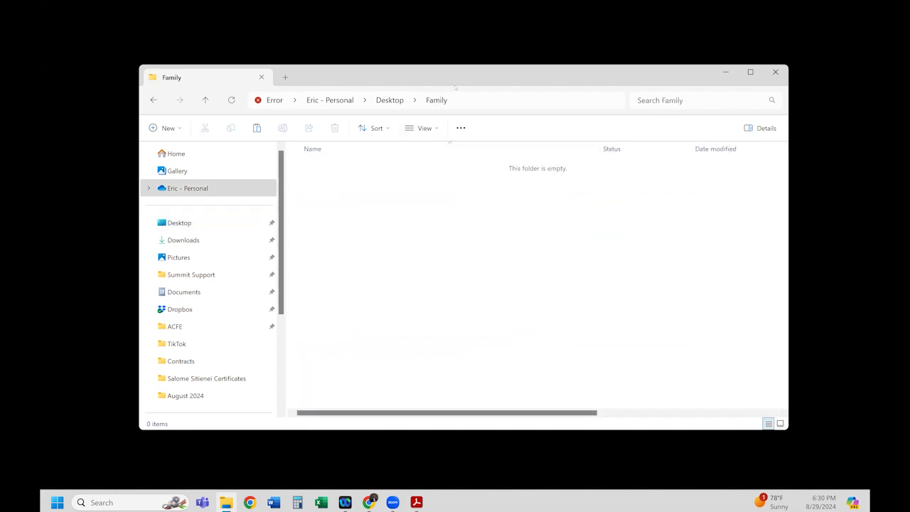
Move the Family folder icon to the desktop's upper-left area and place the open folder window beside it
drag(455, 85, 504, 227)
drag(396, 178, 140, 67)
drag(415, 218, 409, 61)
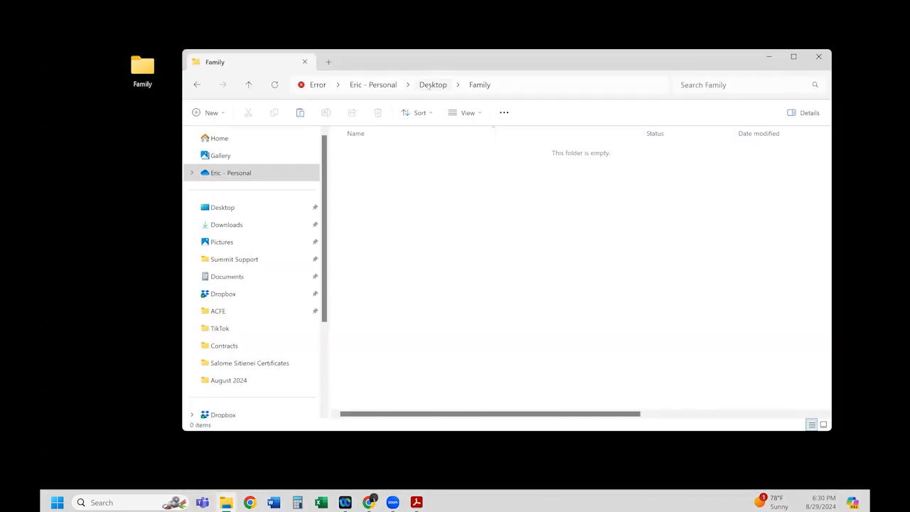
right_click(428, 197)
mouse_move(520, 309)
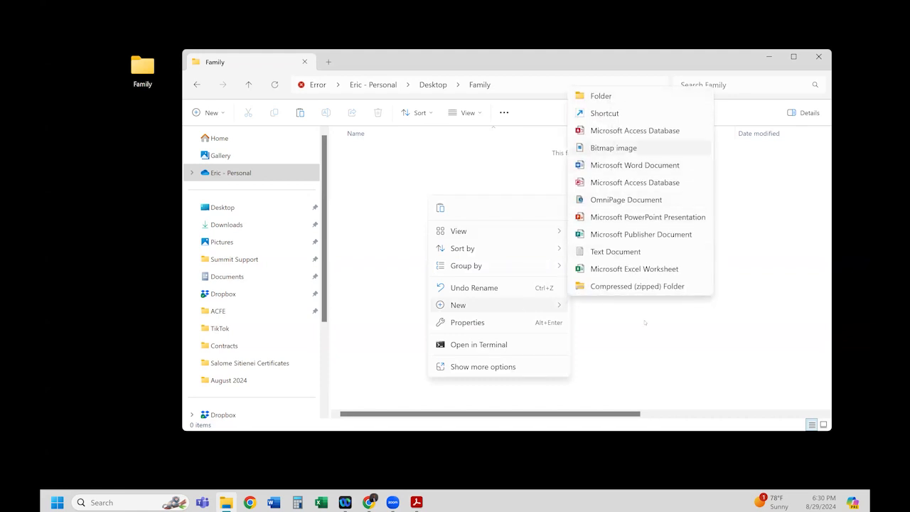
click(644, 322)
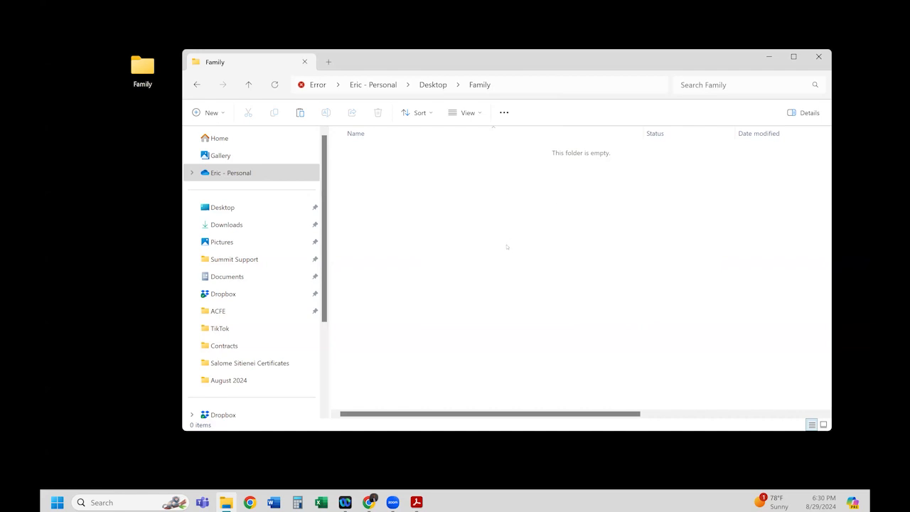
right_click(417, 200)
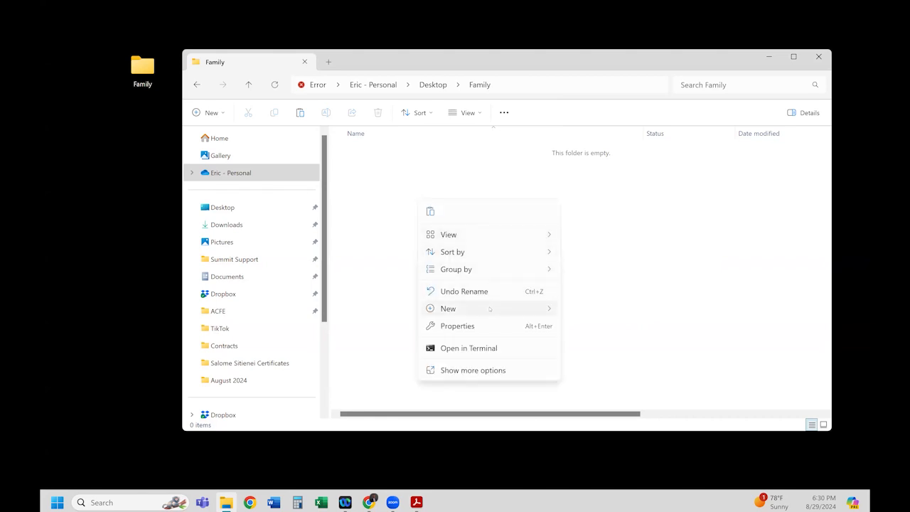
mouse_move(490, 308)
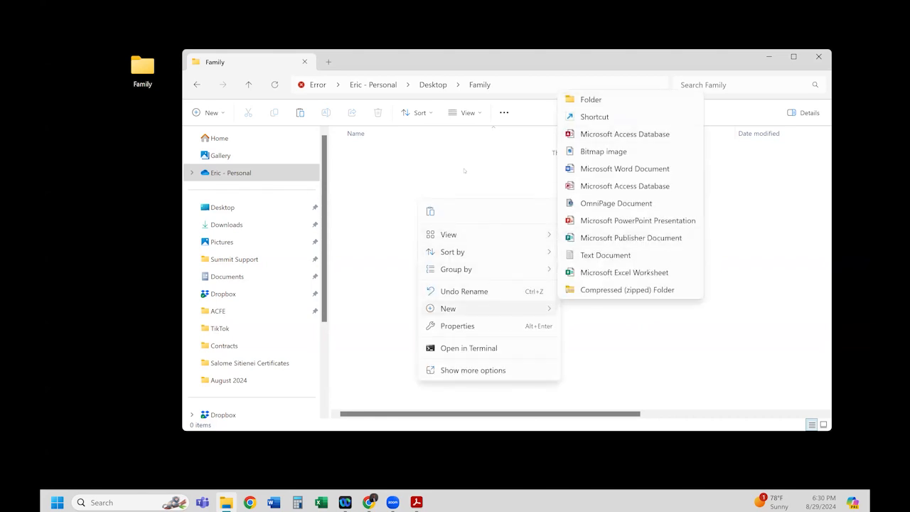
click(463, 171)
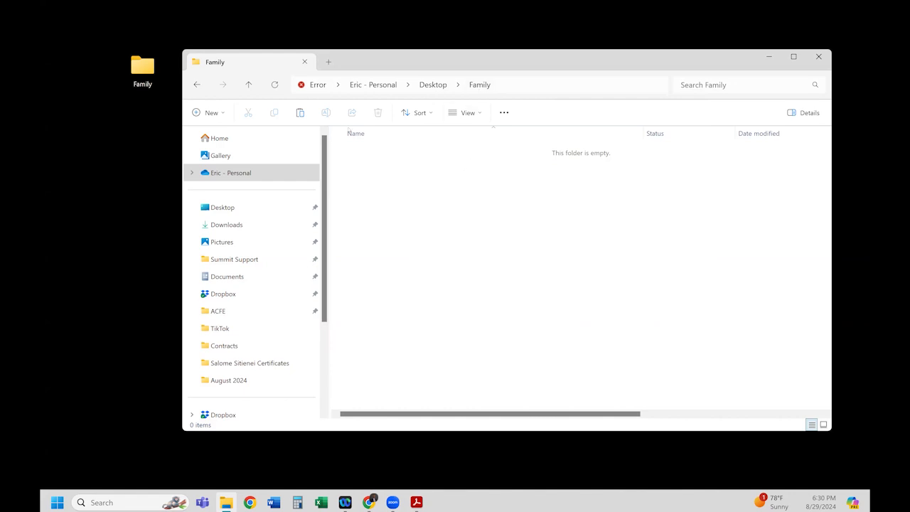
Create two subfolders named Mom and Dad inside the Family folder
click(211, 113)
click(219, 138)
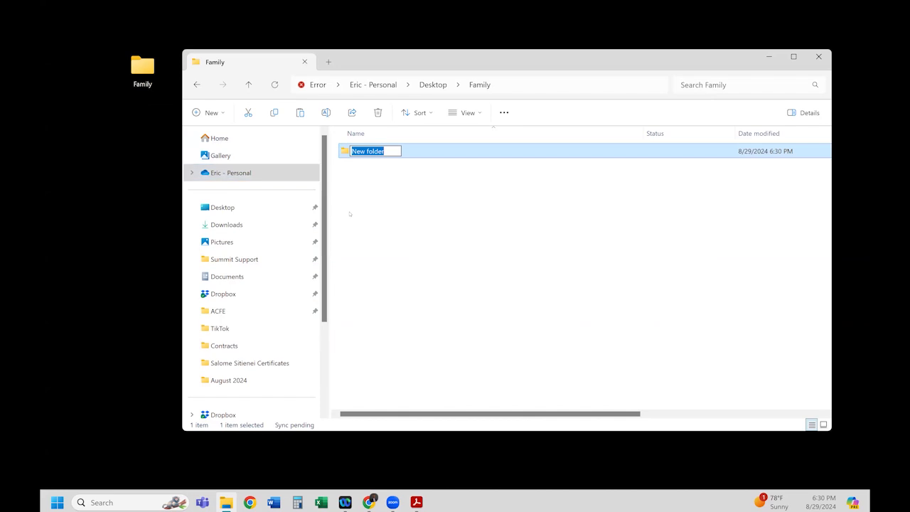
text(Mom)
key(Return)
click(211, 113)
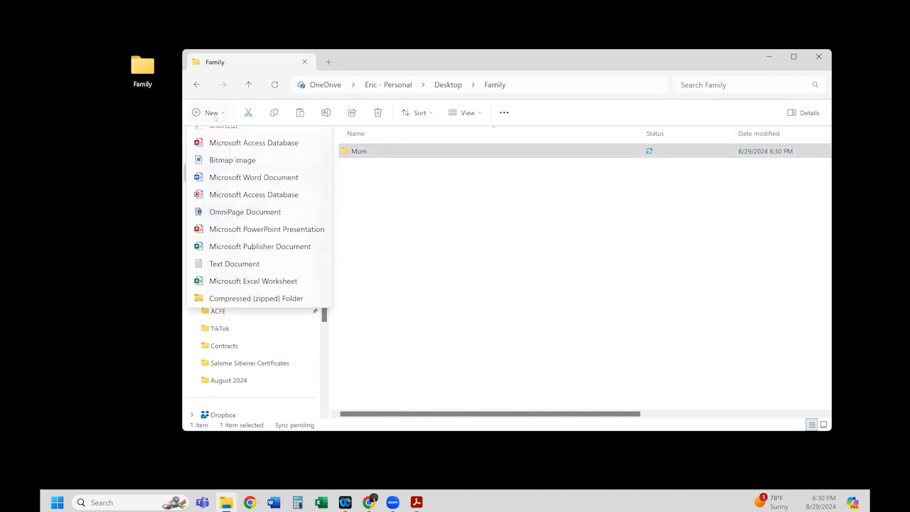
click(218, 137)
text(Dad)
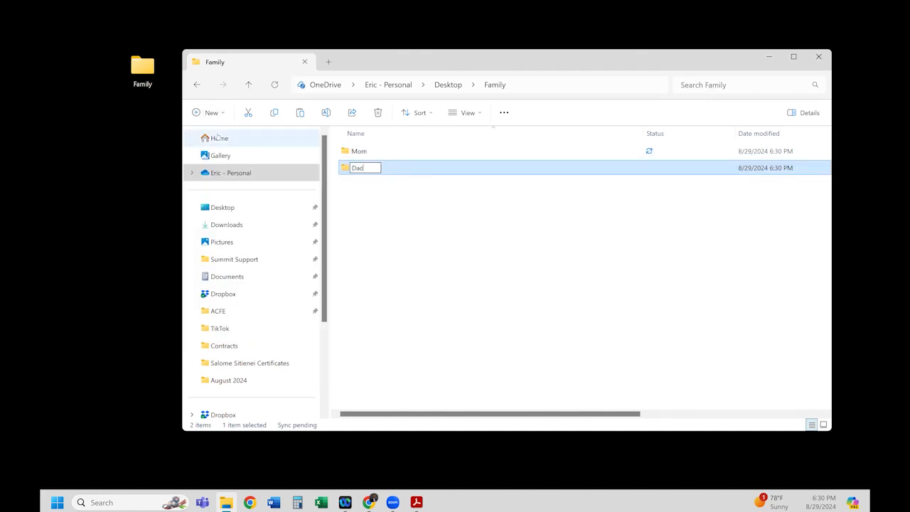
key(Return)
Create two more subfolders named Son and Daughter in the Family folder and close its window
click(211, 113)
click(218, 137)
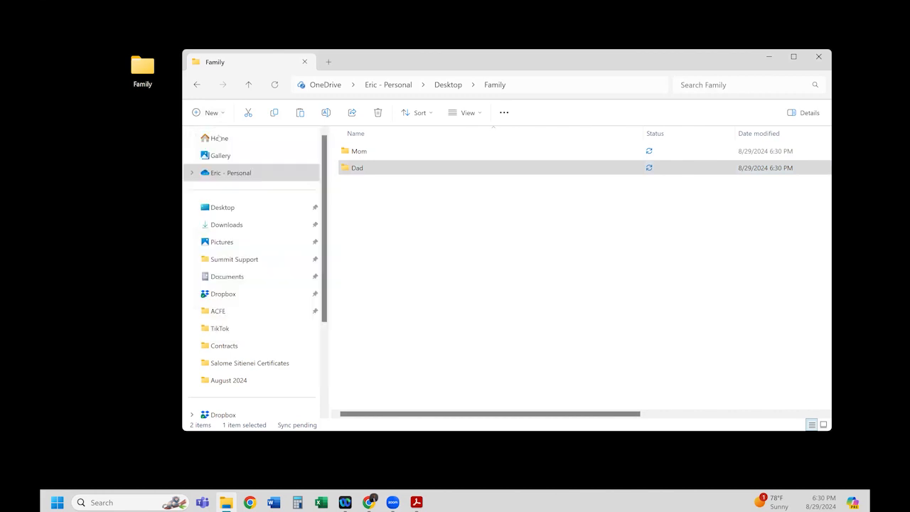
text(Son)
key(Return)
click(211, 113)
click(219, 137)
text(Daughter)
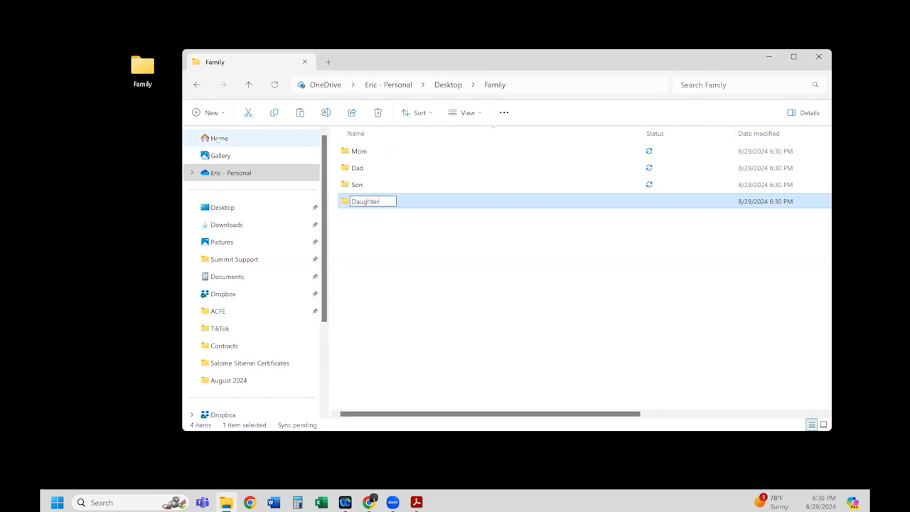
key(Return)
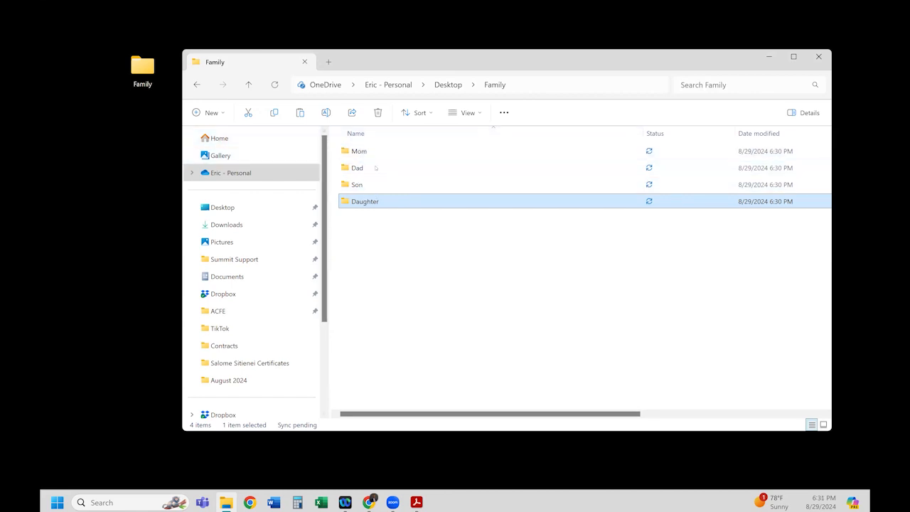
click(819, 57)
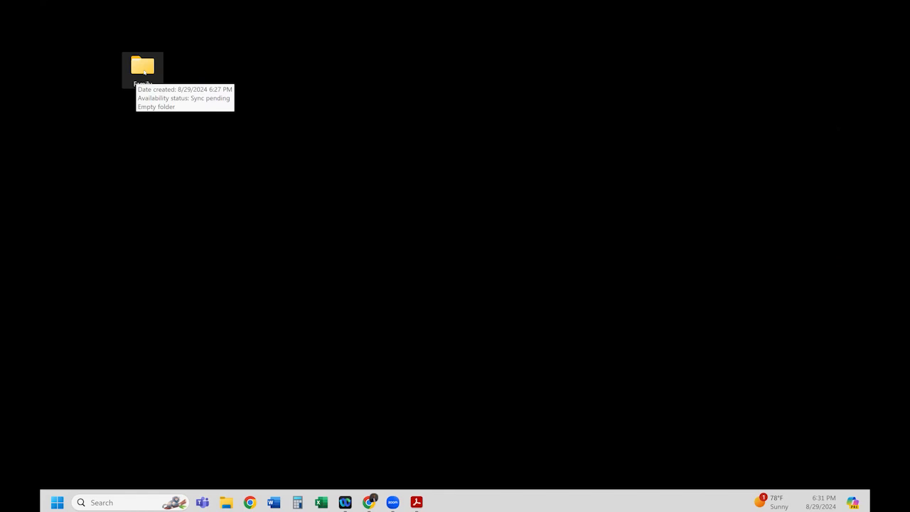
Open the Dad folder inside Family and create a subfolder named Military Records in it
double_click(143, 68)
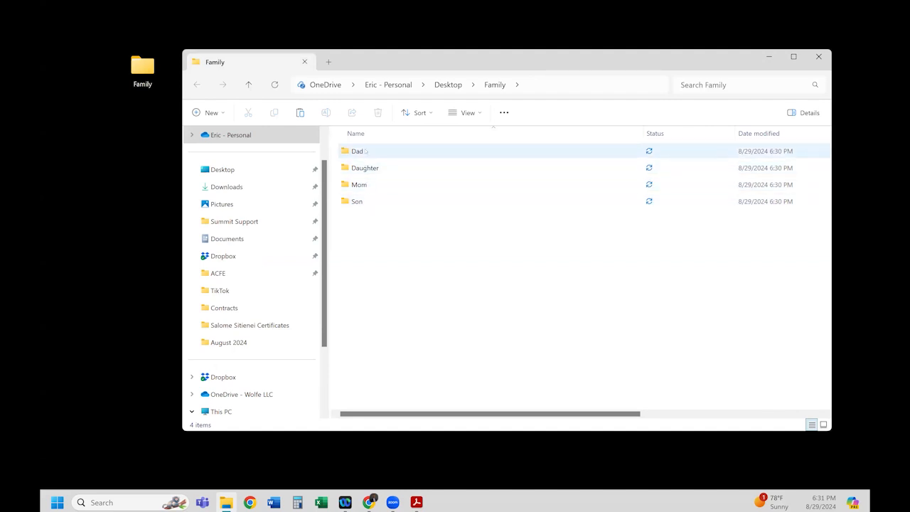
mouse_move(364, 152)
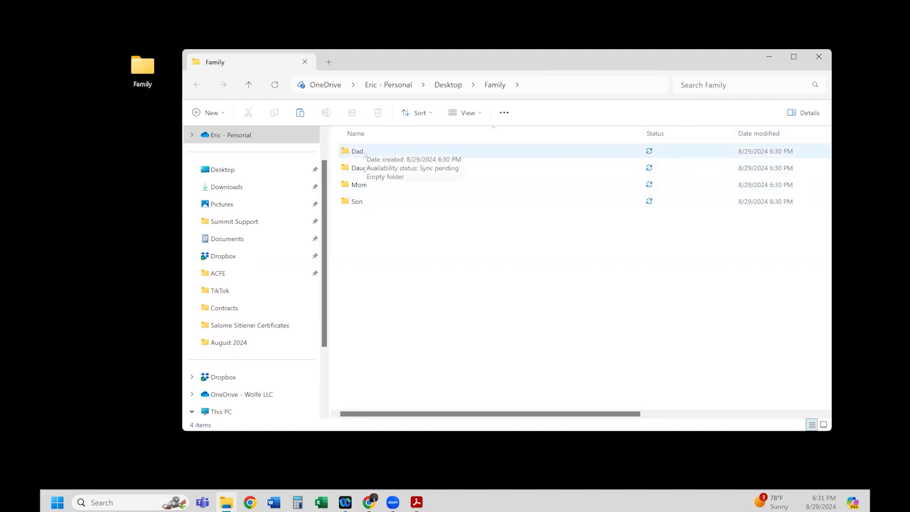
double_click(364, 152)
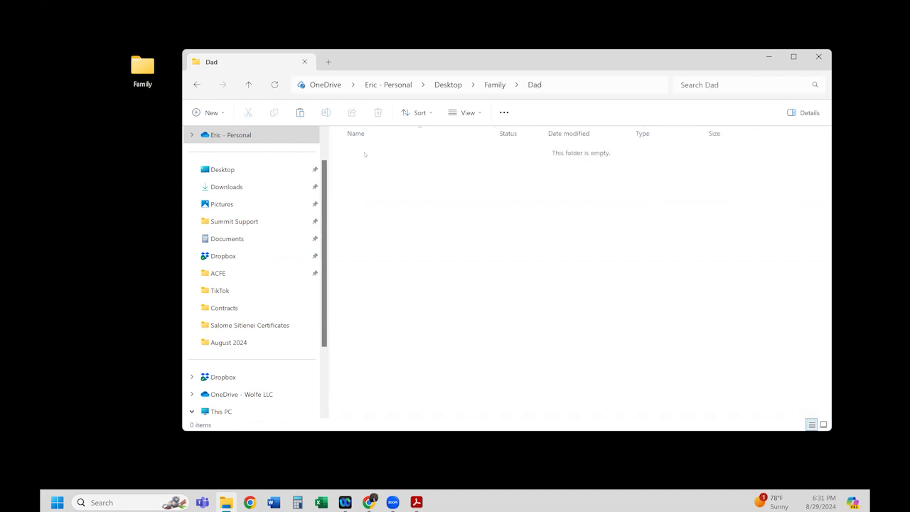
click(211, 114)
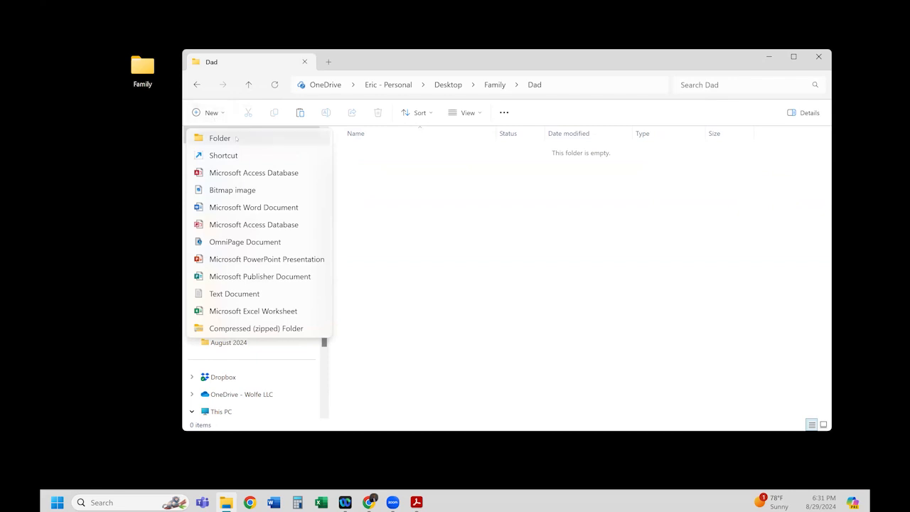
click(236, 139)
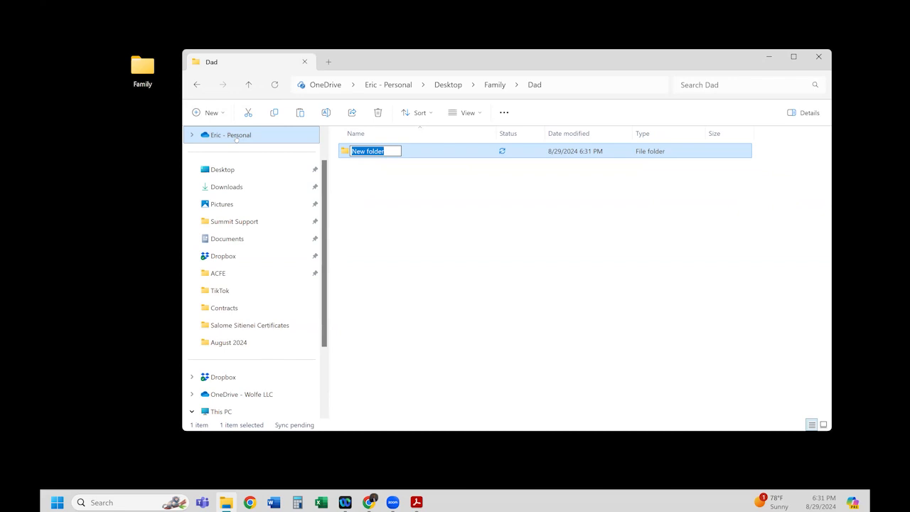
text(Mi)
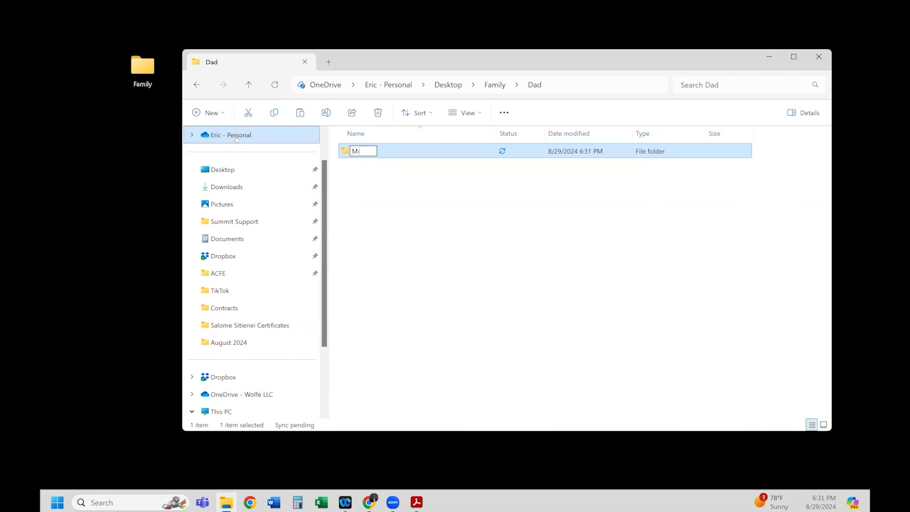
text(litary Rccords)
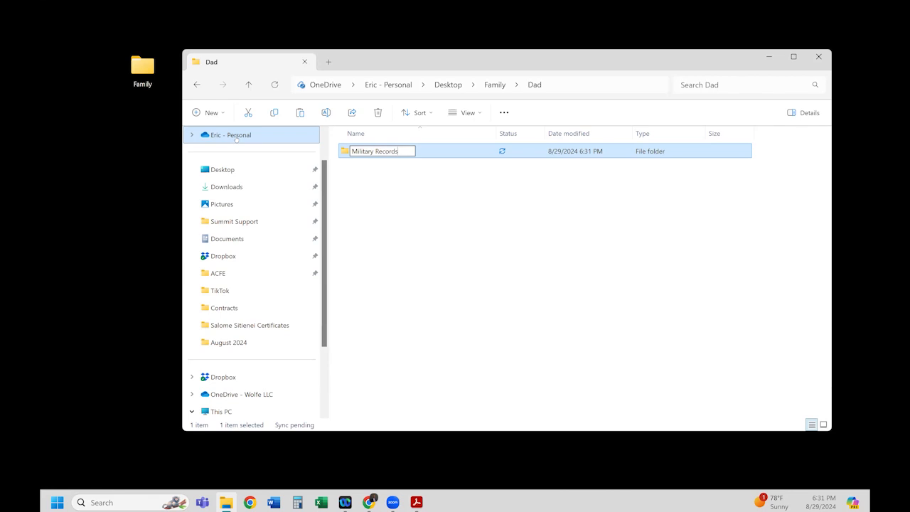
key(Return)
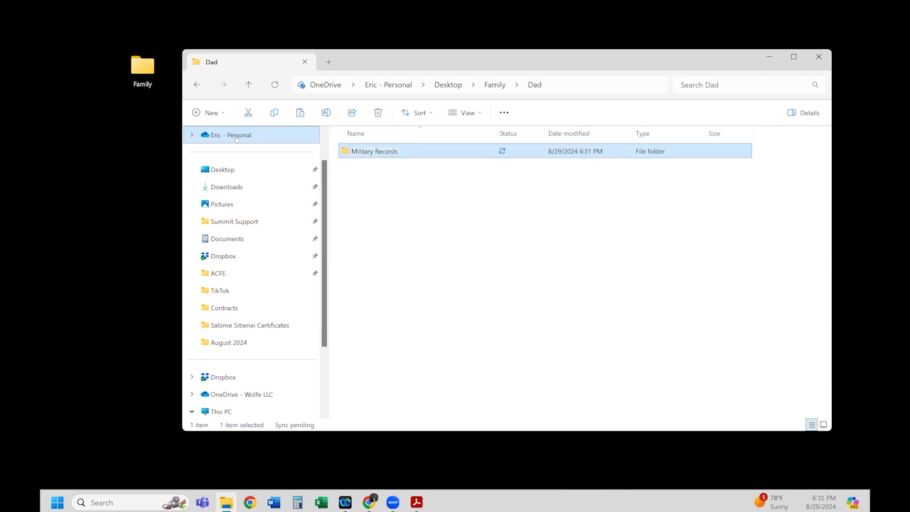
Create a second subfolder named Medical Records inside the Dad folder
right_click(412, 196)
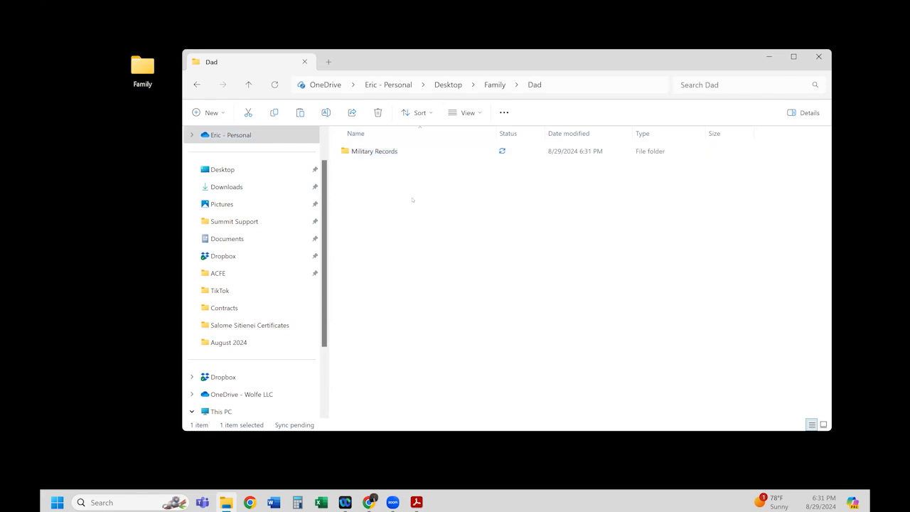
key(Escape)
click(212, 112)
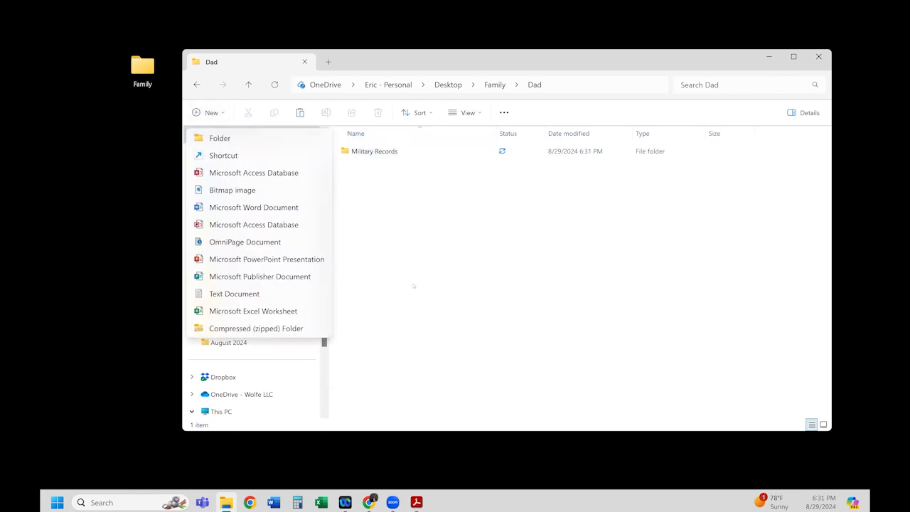
key(Escape)
key(ctrl+shift+n)
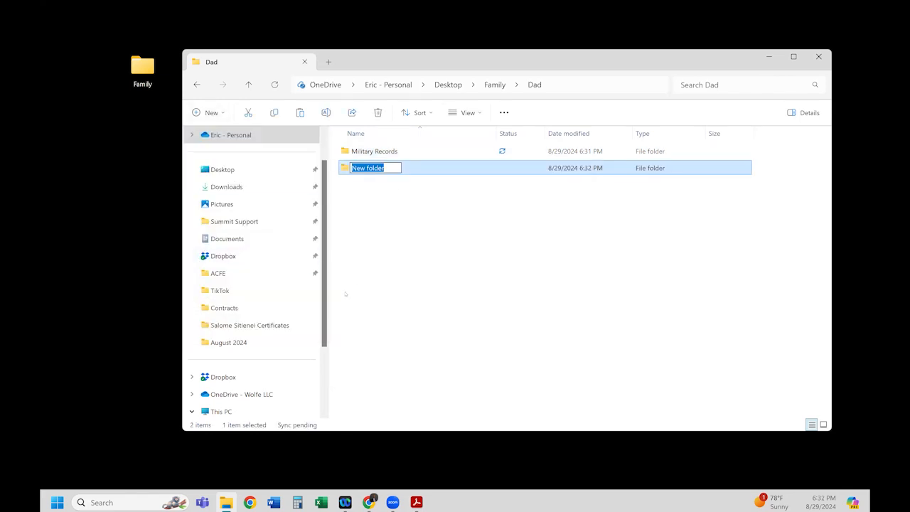
text(Me)
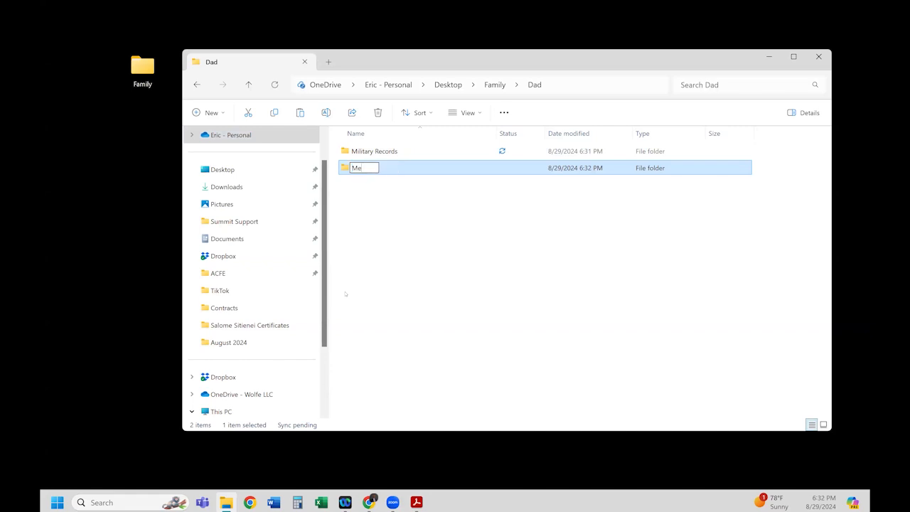
text(dical Records)
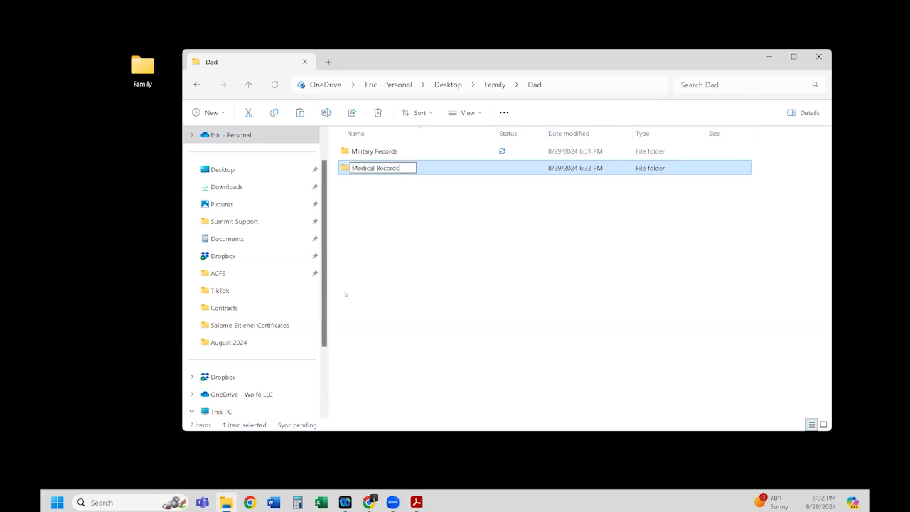
key(Return)
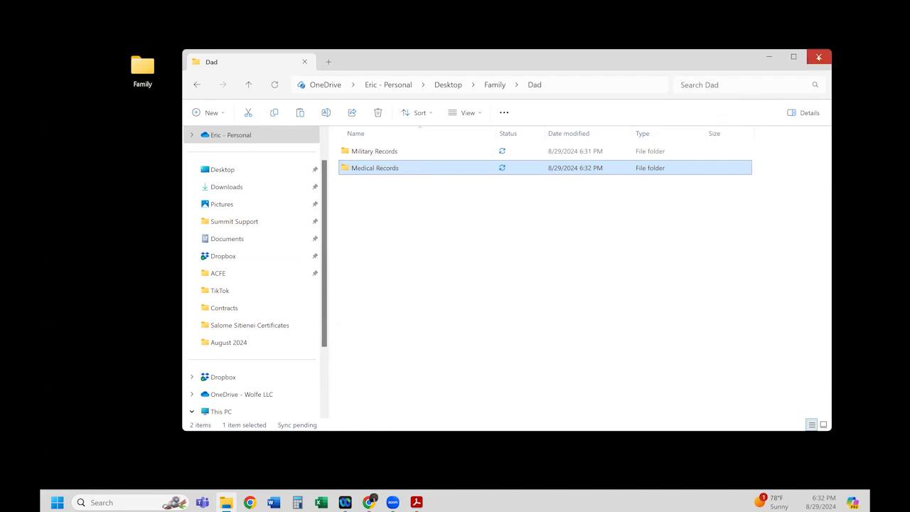
Close the window, reopen the Medical Records folder under Family > Dad from the desktop, and create a subfolder named 2022 in it
click(818, 56)
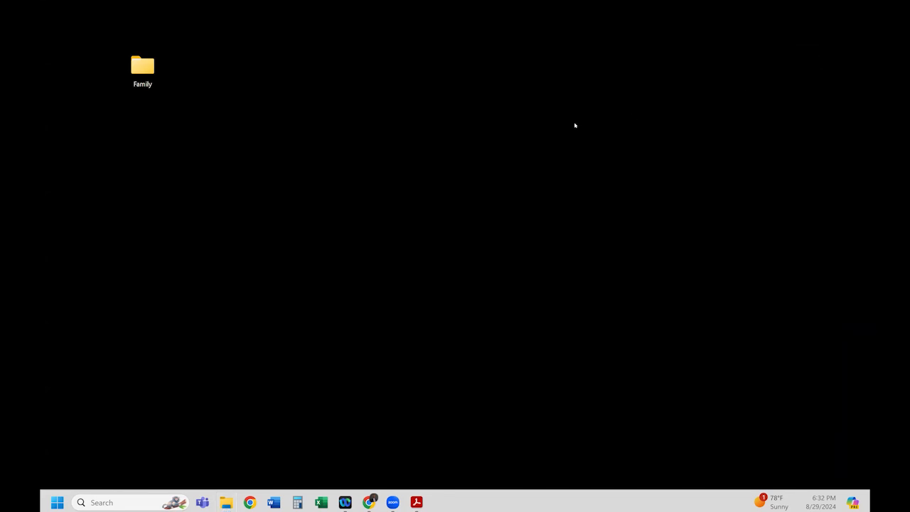
double_click(145, 69)
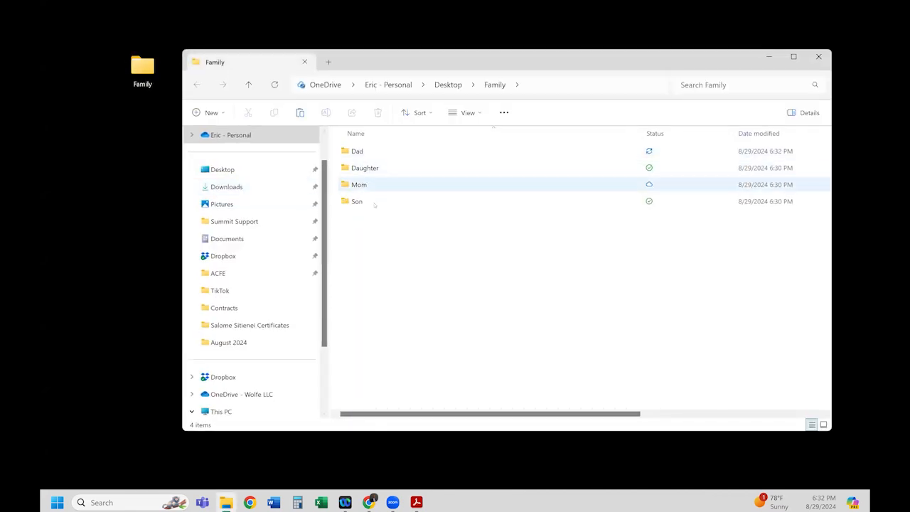
double_click(363, 153)
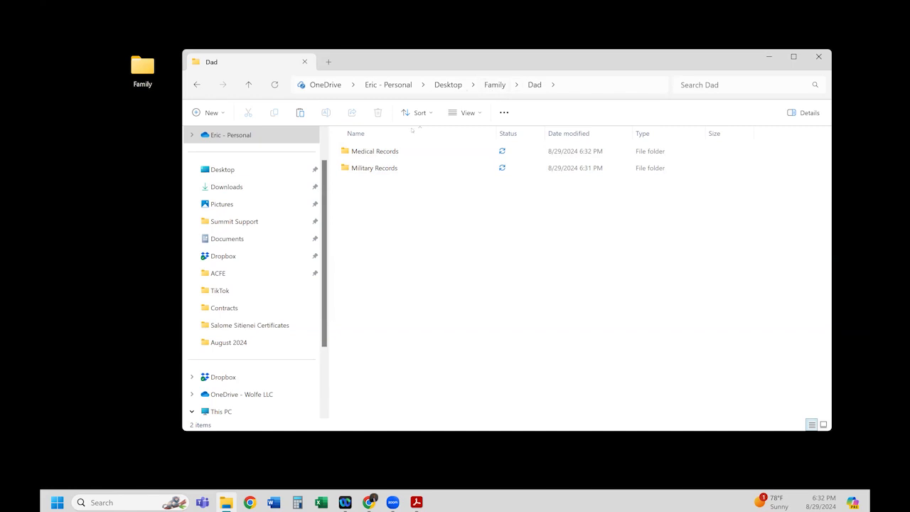
click(379, 151)
double_click(379, 152)
right_click(409, 213)
click(212, 114)
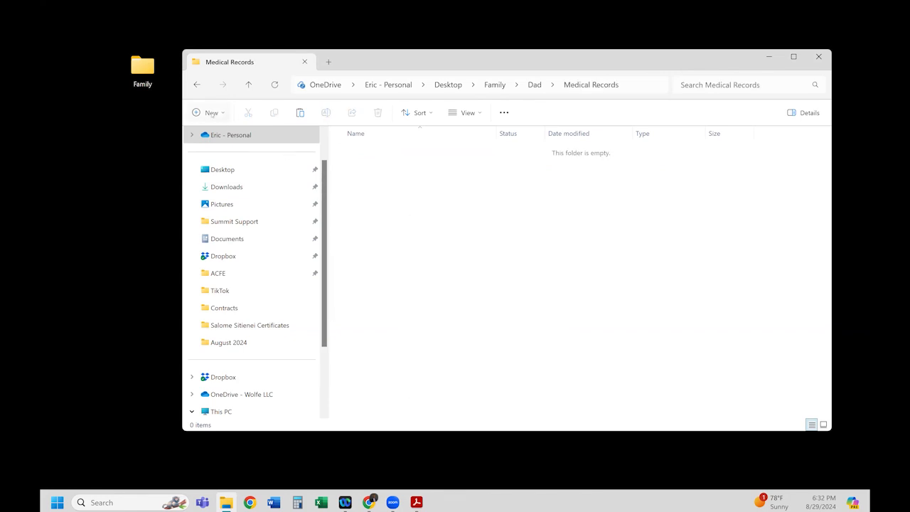
click(217, 135)
text(20)
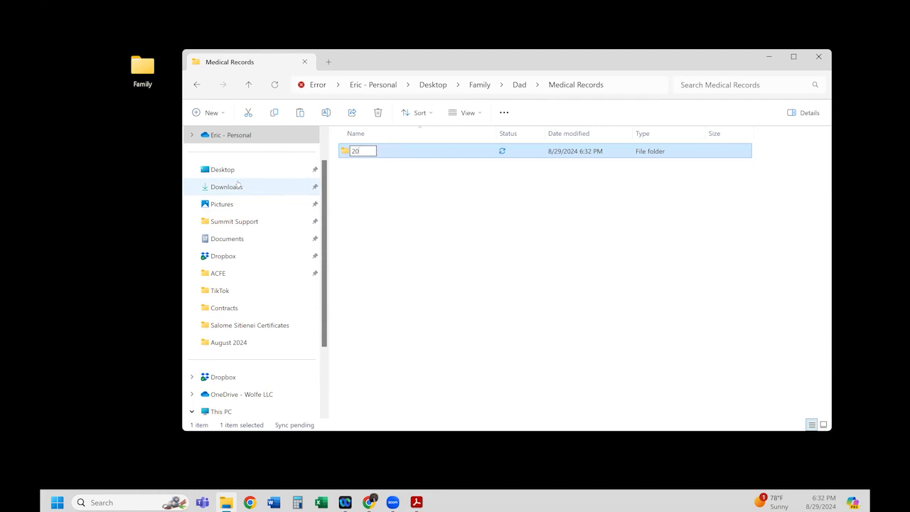
text(22)
key(Return)
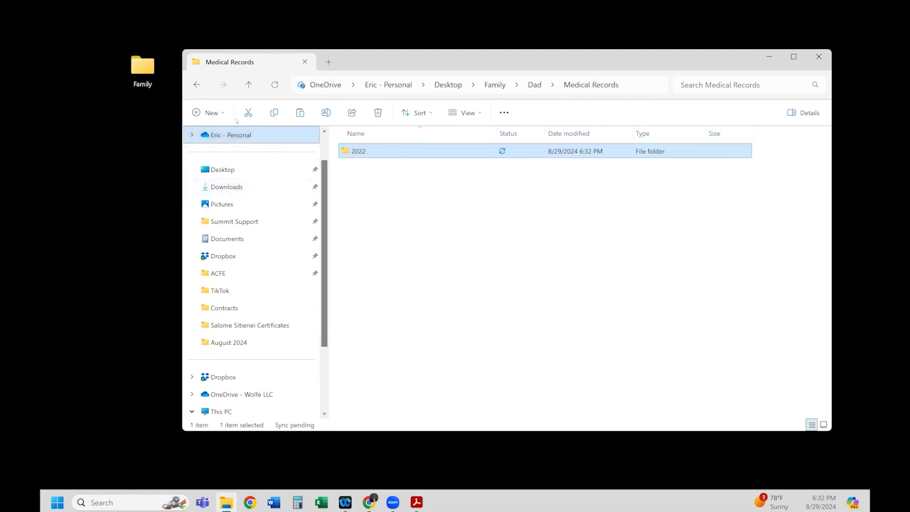
Create two more year subfolders named 2023 and 2024 inside Dad's Medical Records folder
click(212, 112)
click(217, 136)
text(2023)
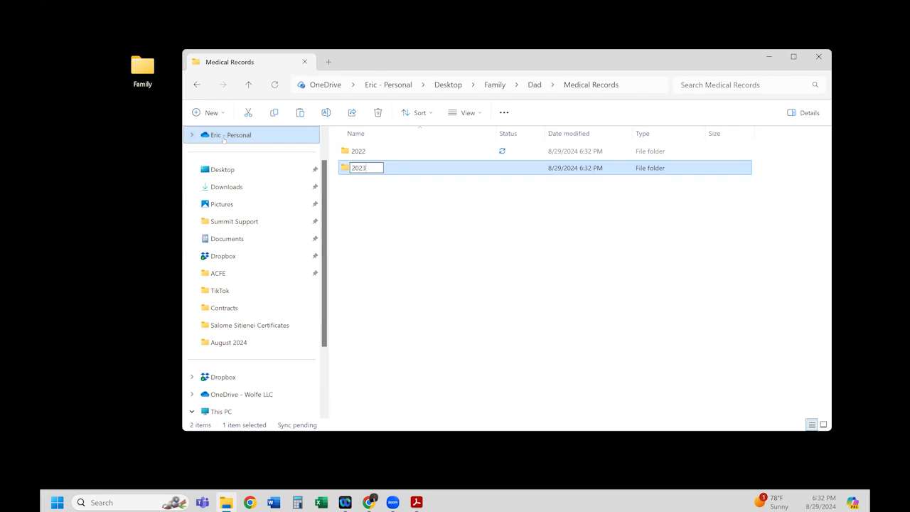
key(Return)
click(212, 113)
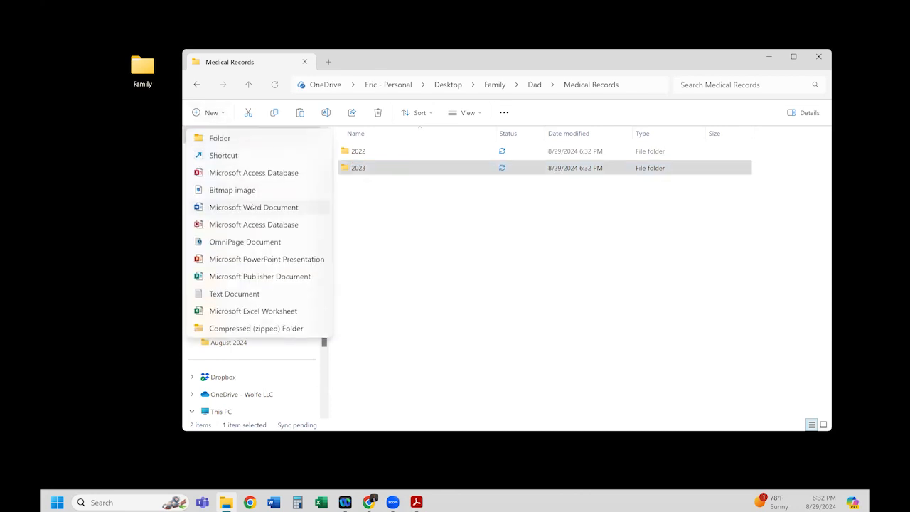
click(234, 141)
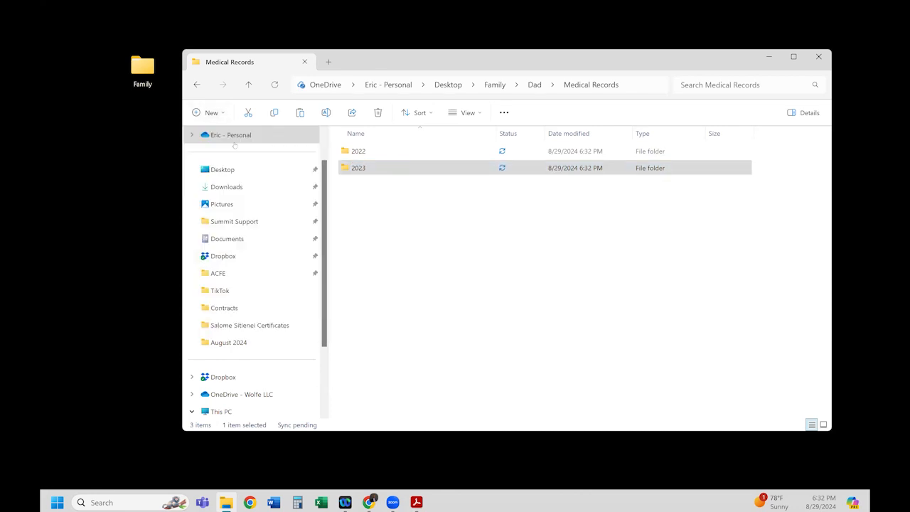
text(2024)
key(Return)
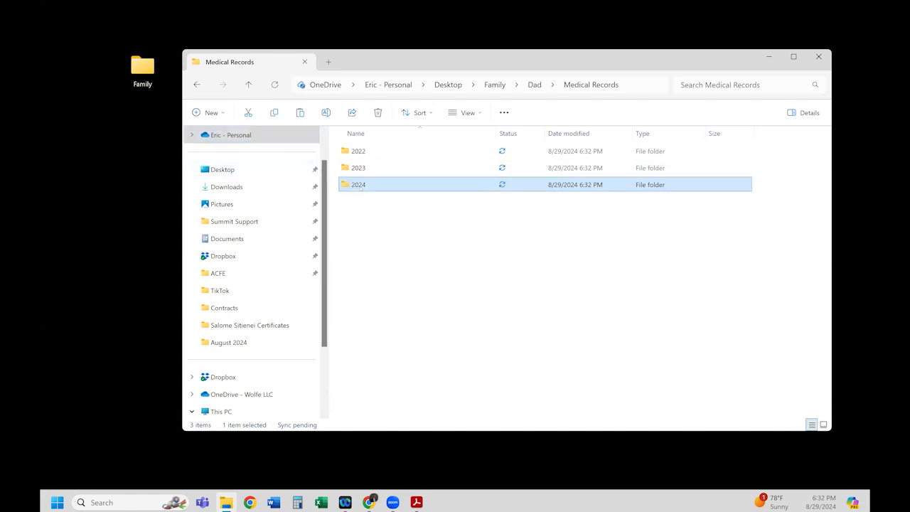
Open the 2024 medical records folder and create two subfolders named Dental and Eye in it
double_click(360, 185)
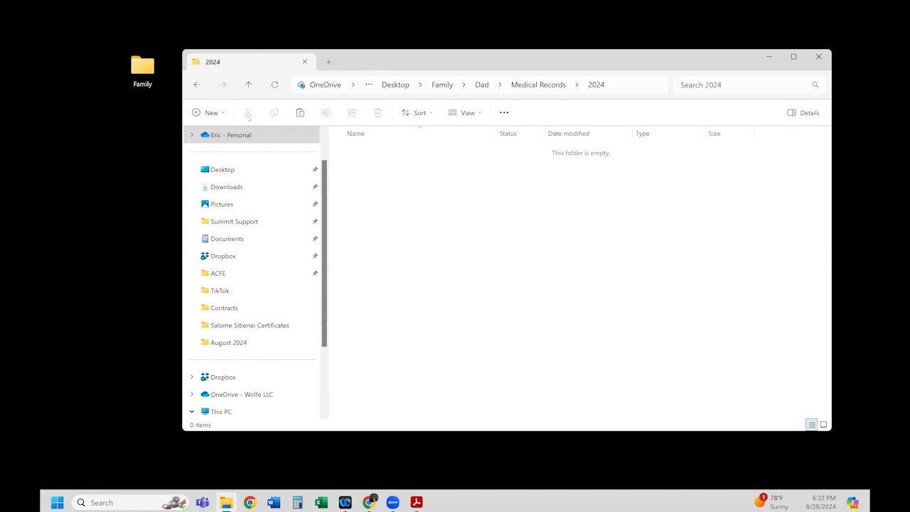
click(211, 112)
click(217, 135)
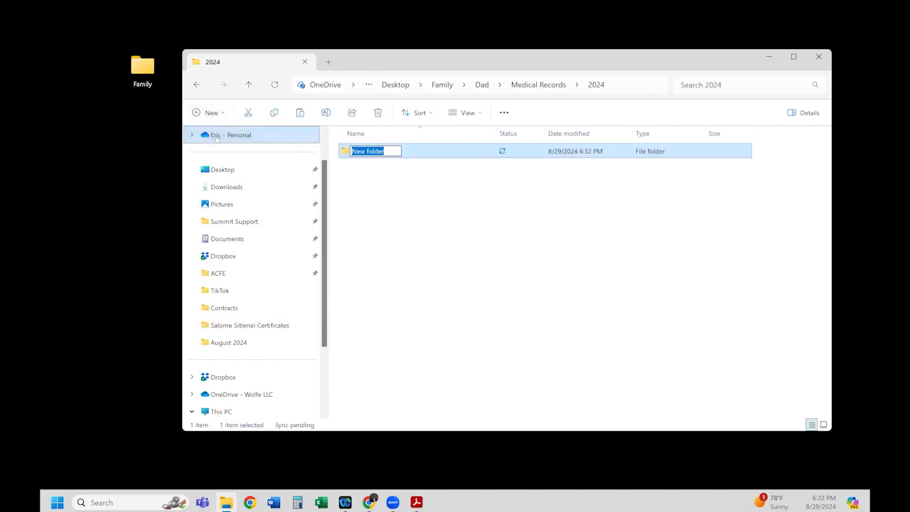
text(Dental)
key(Return)
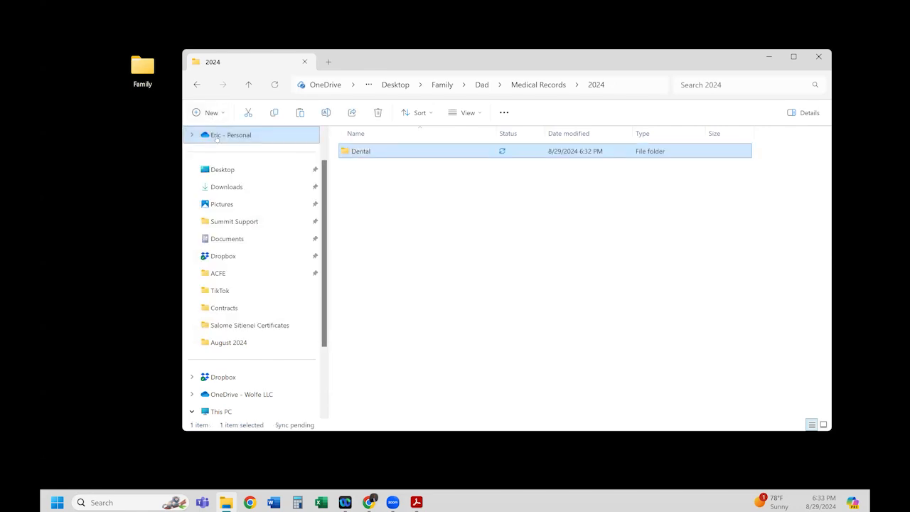
click(211, 112)
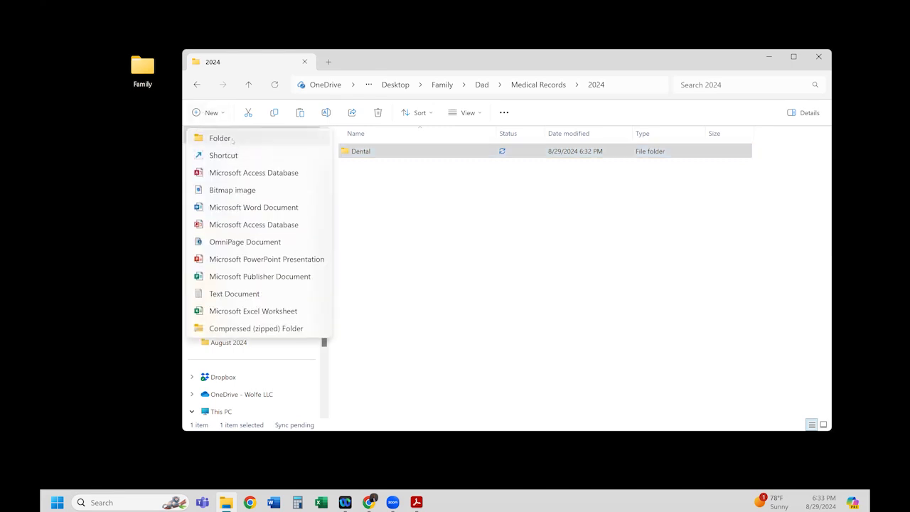
click(226, 137)
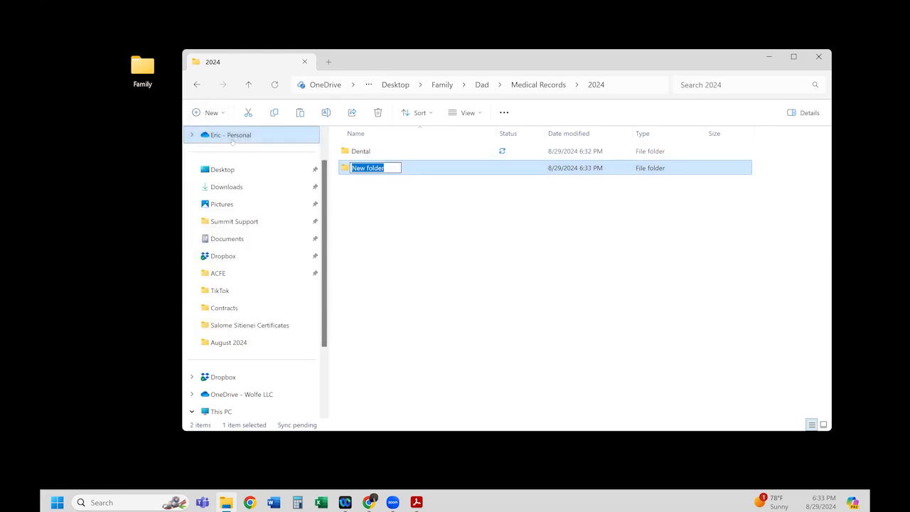
text(Eye)
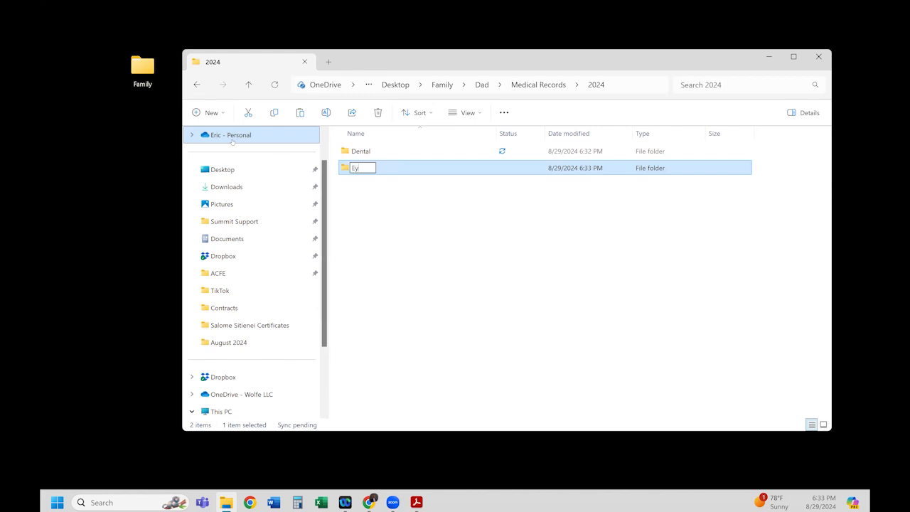
key(Return)
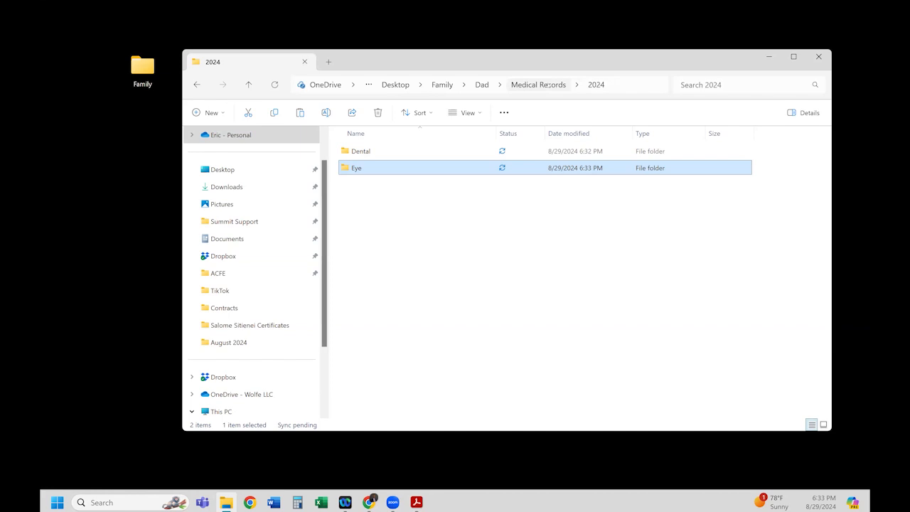
Return to the Family folder, browse through Dad, Medical Records and 2024 to the Dental folder, and close the window
click(442, 85)
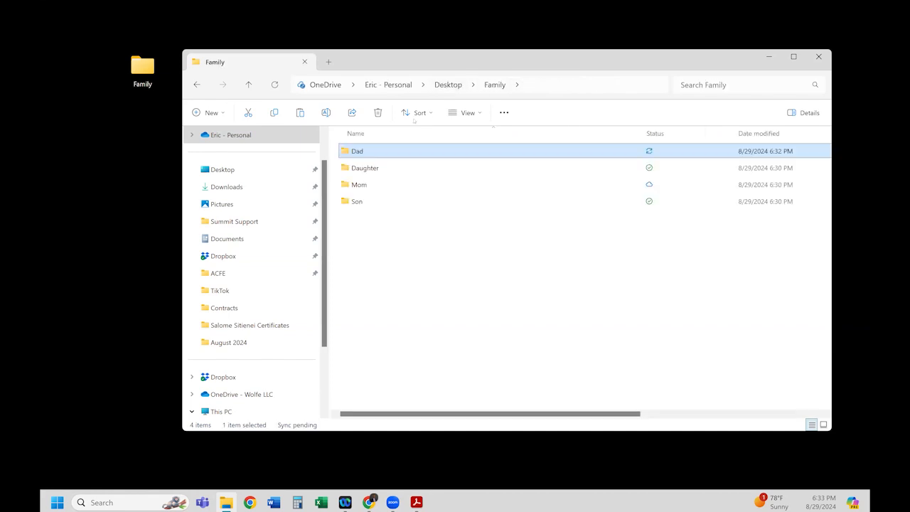
double_click(364, 151)
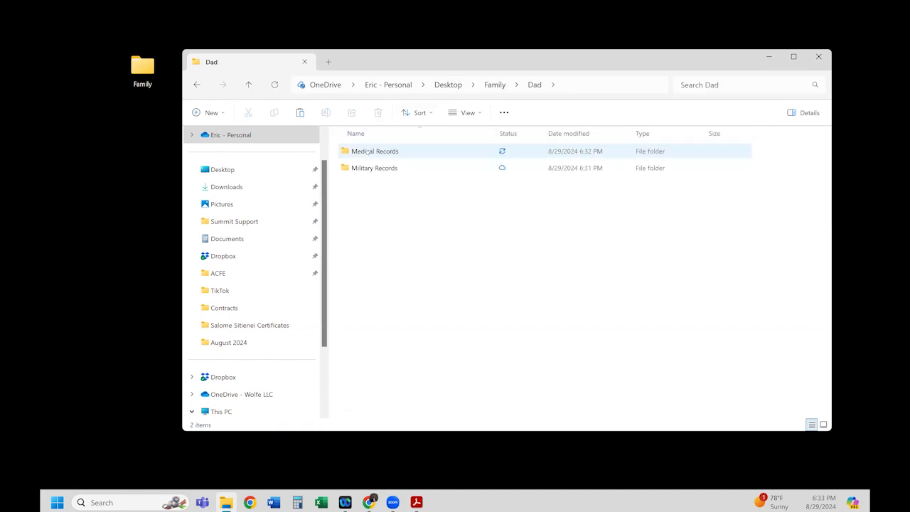
double_click(378, 153)
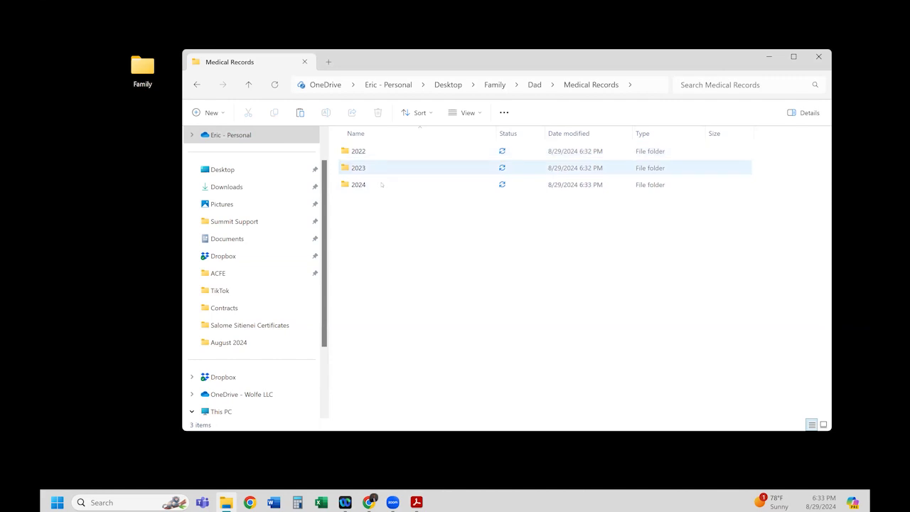
double_click(381, 185)
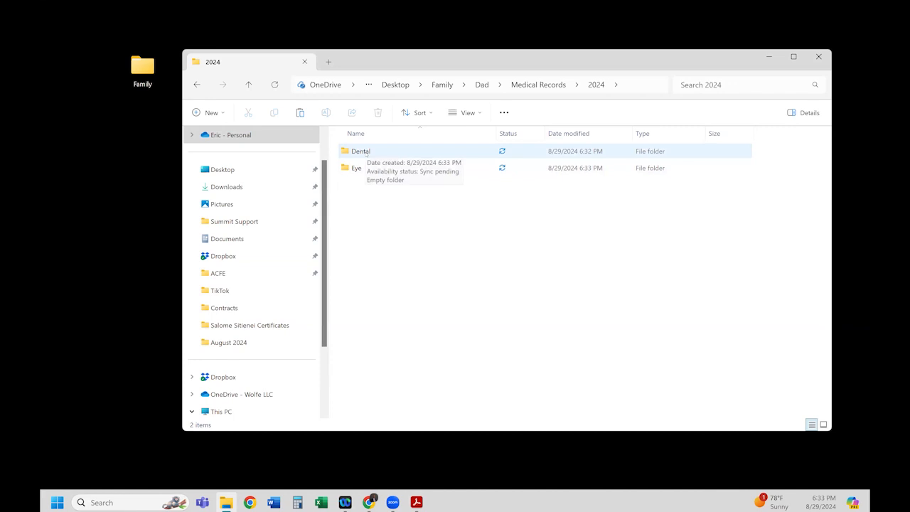
double_click(366, 152)
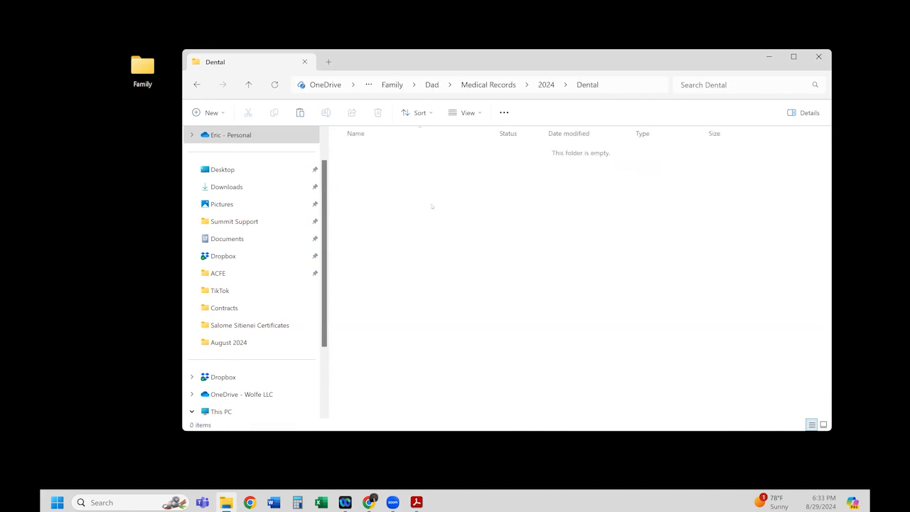
click(818, 57)
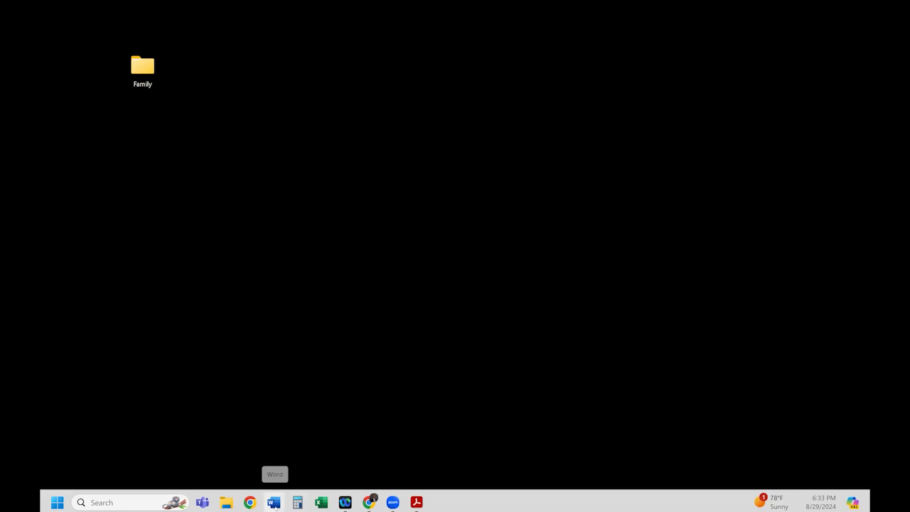
Switch to Word, search the templates for "medical", and create a document from the Follow up letter healthcare template, dismissing its personal information notice
click(273, 502)
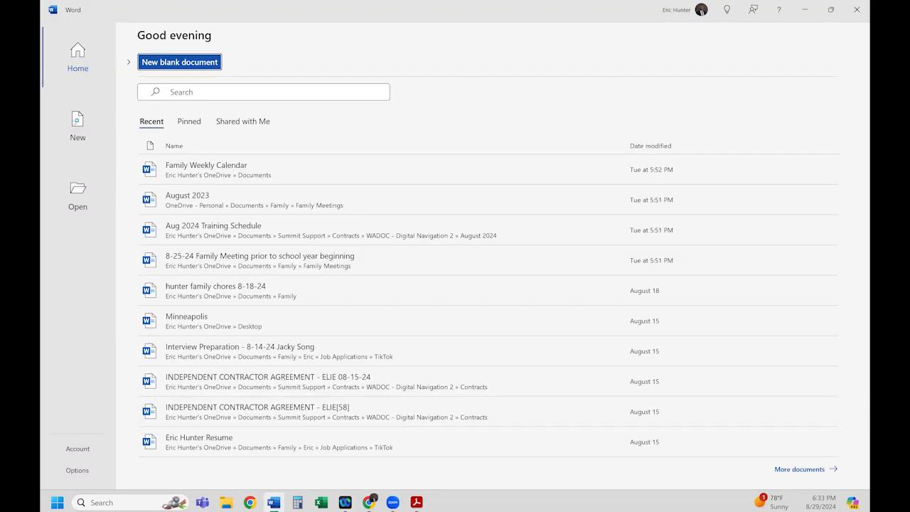
click(80, 122)
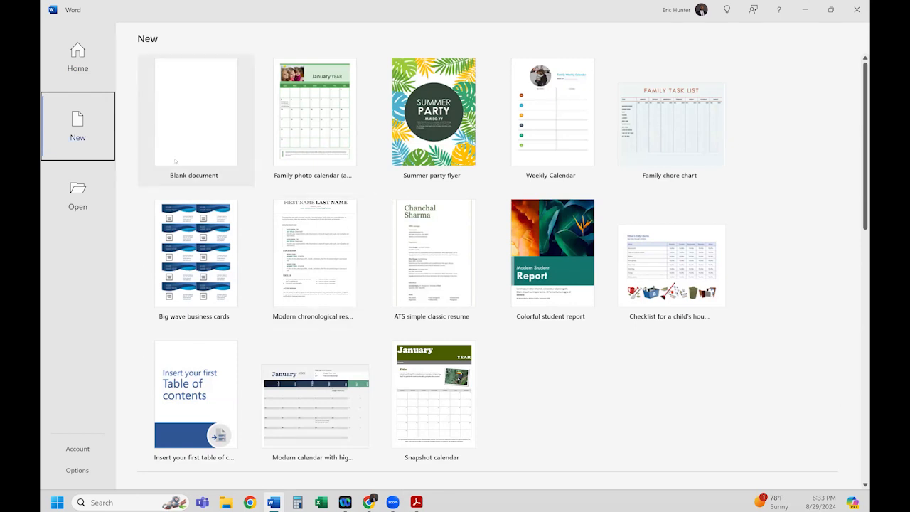
scroll(175, 160, down, 3)
click(199, 343)
text(medical)
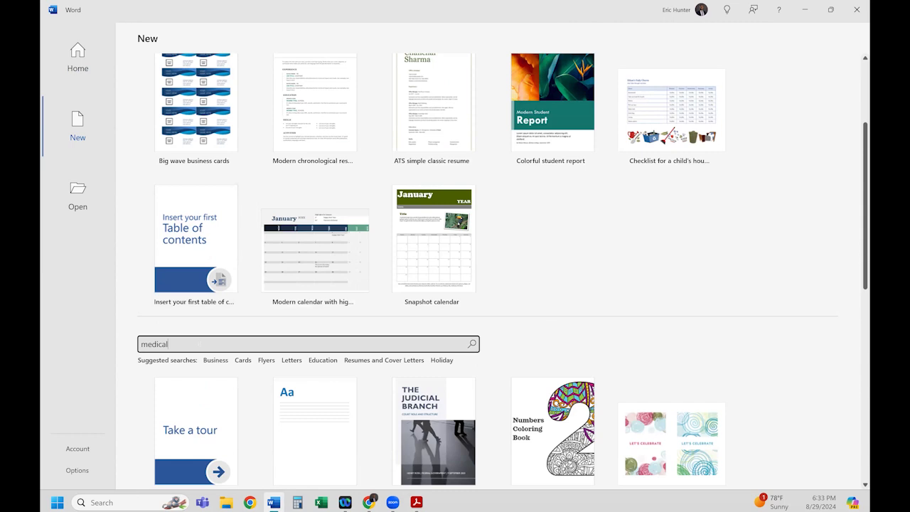
key(Return)
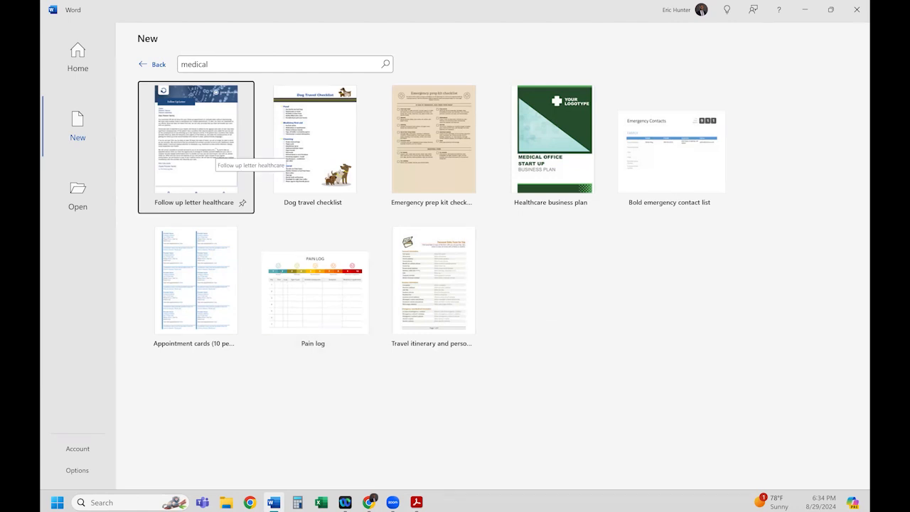
click(212, 151)
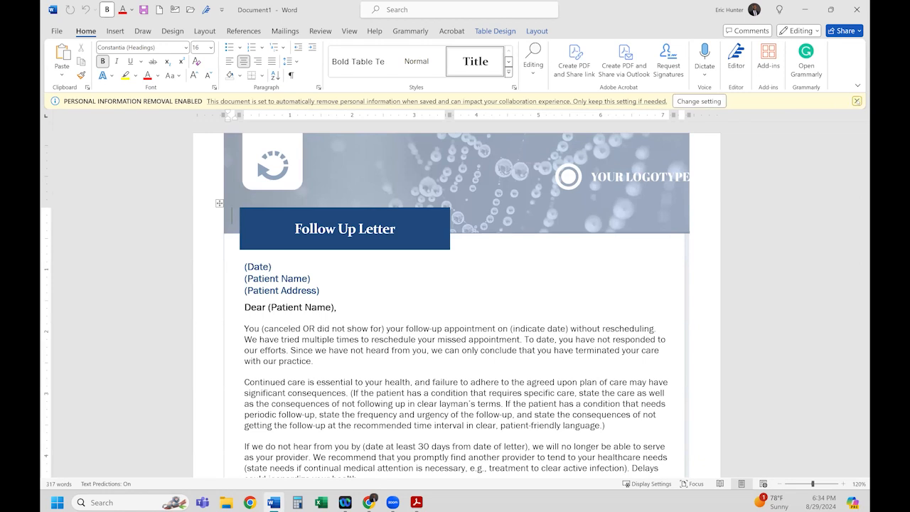
click(856, 101)
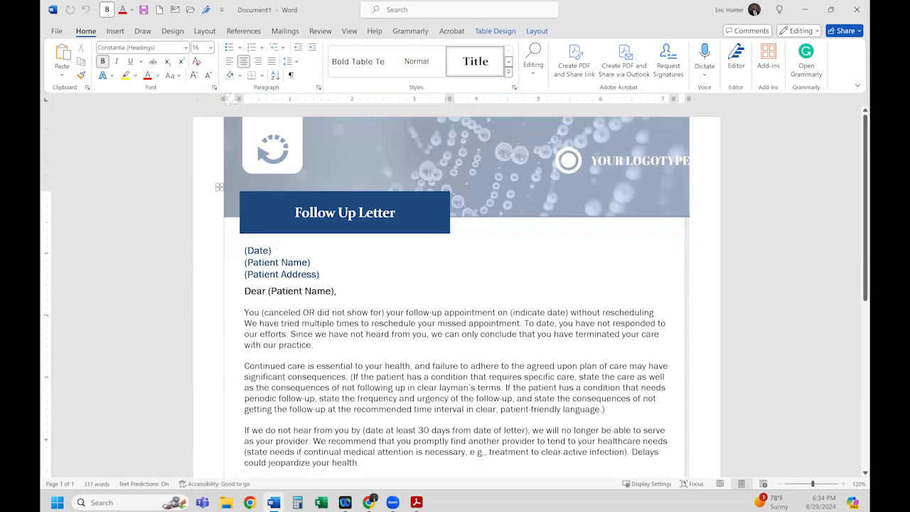
Replace the letter's date placeholder with August 29, 2024, and fill in the patient's name and address lines
click(267, 250)
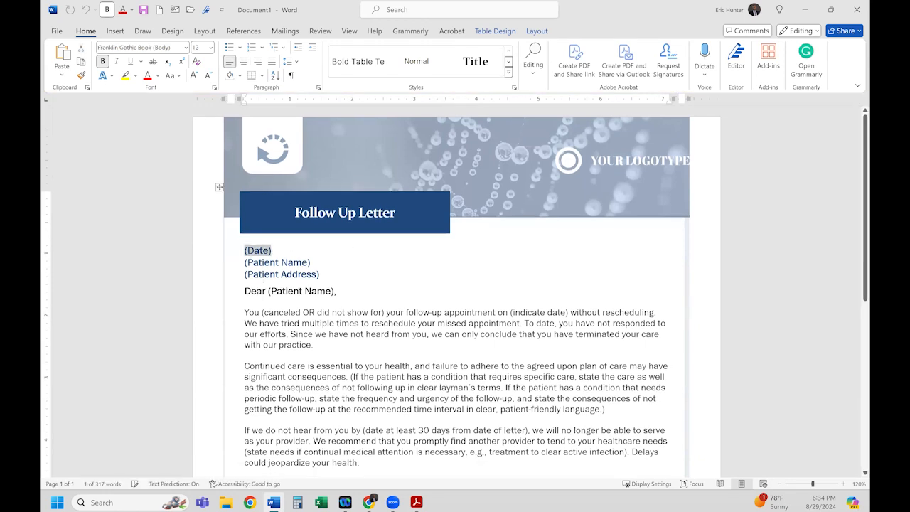
text(Aug)
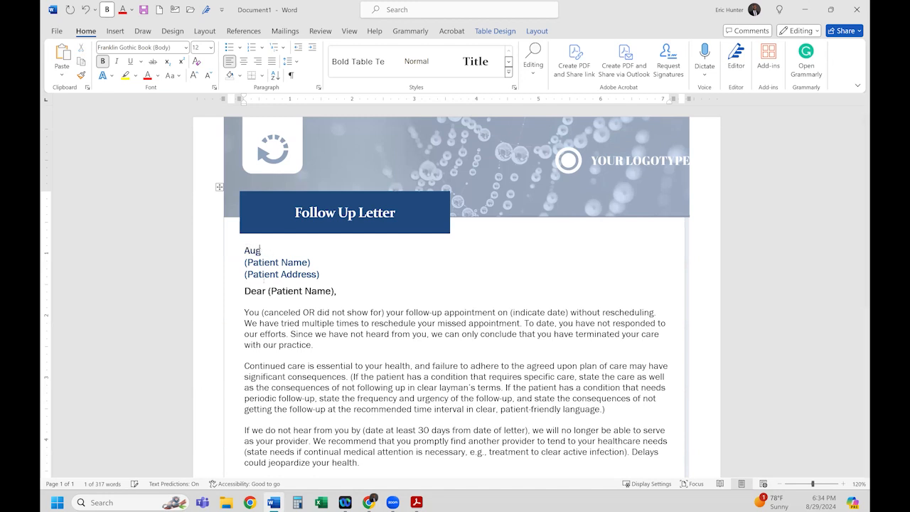
text(ust 29, 2024)
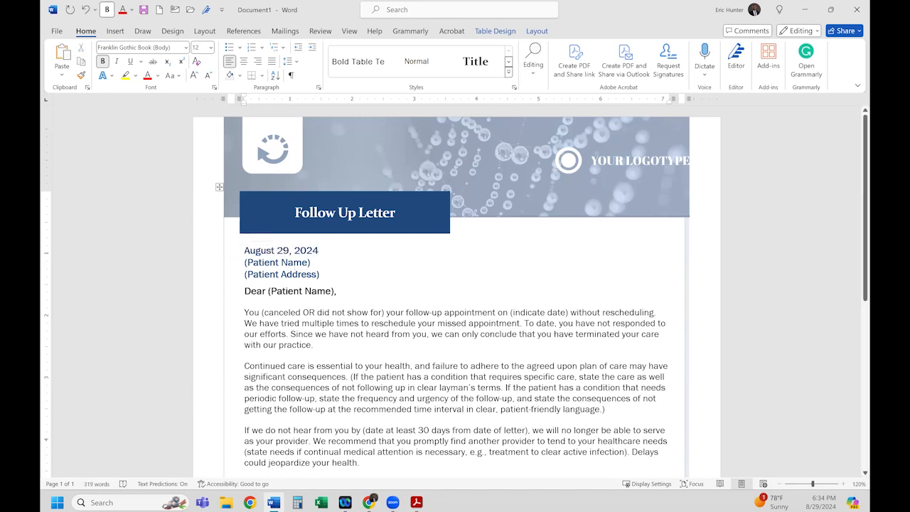
click(278, 262)
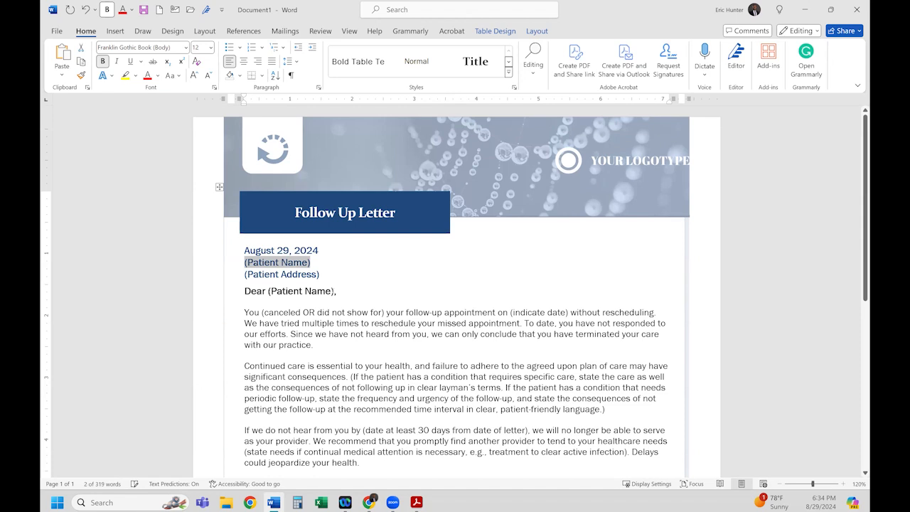
text(Eric Hunter)
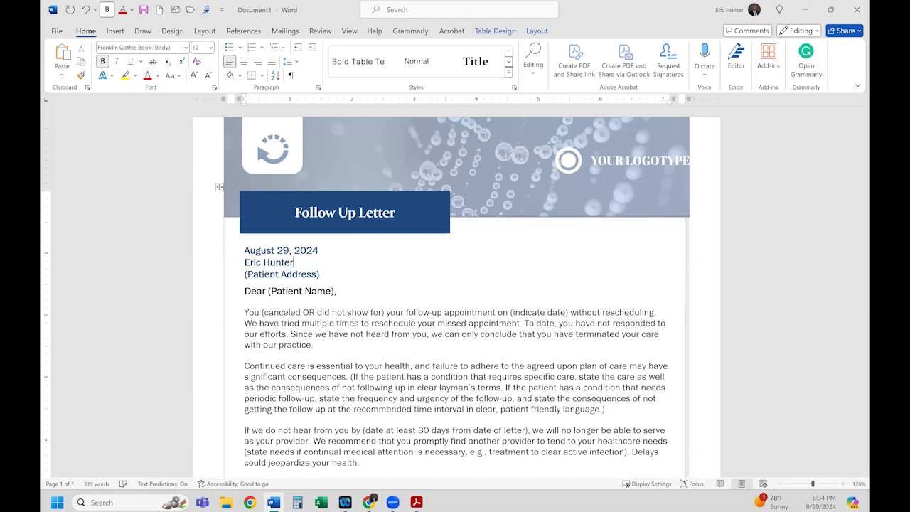
click(313, 275)
text(Seattle, WA)
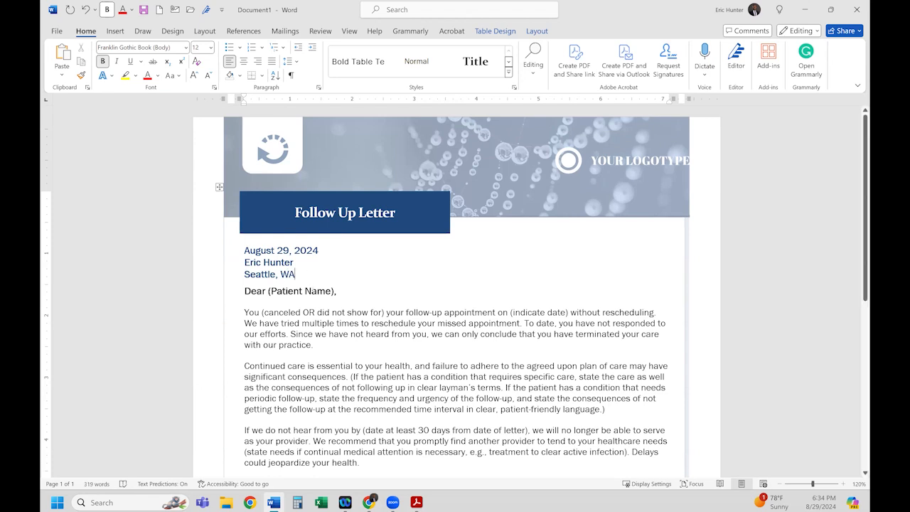
Replace the patient name placeholder in the salutation with the patient's first name, and look over the rest of the letter
click(298, 291)
text(Eric)
scroll(349, 291, down, 10)
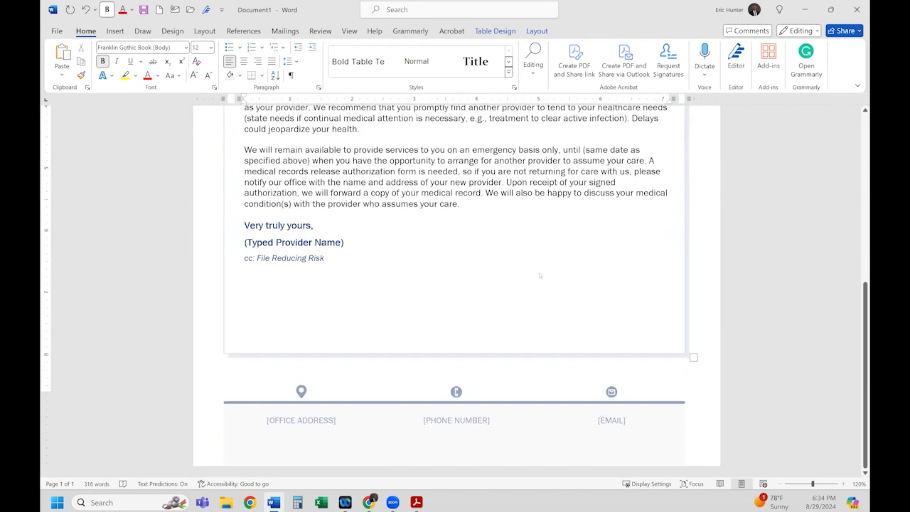
scroll(857, 151, up, 10)
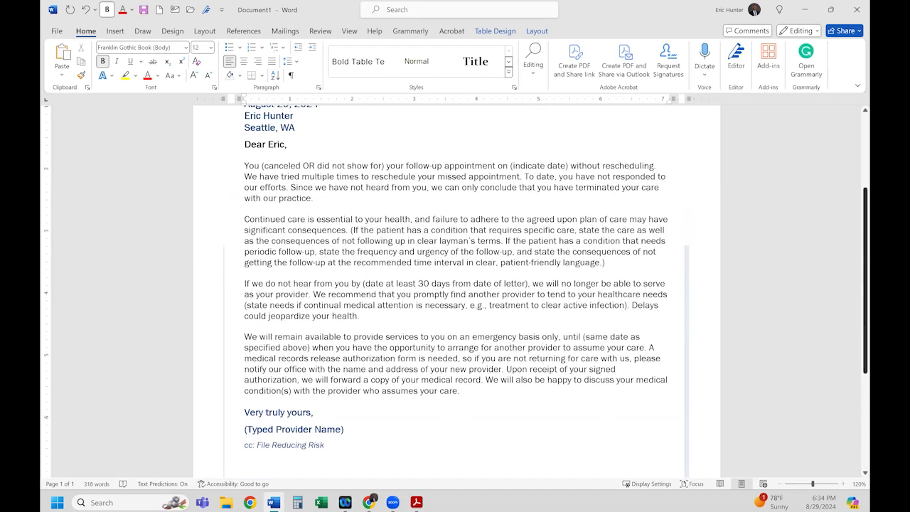
scroll(858, 151, up, 1)
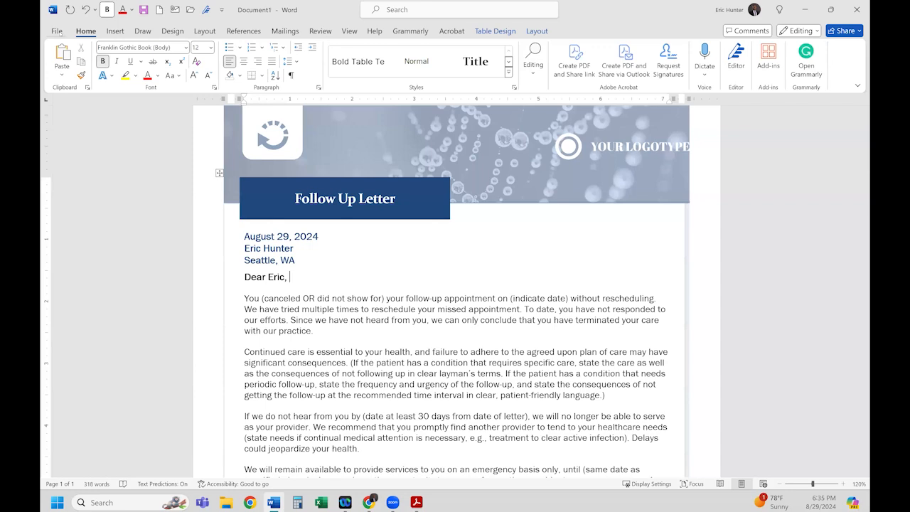
click(57, 32)
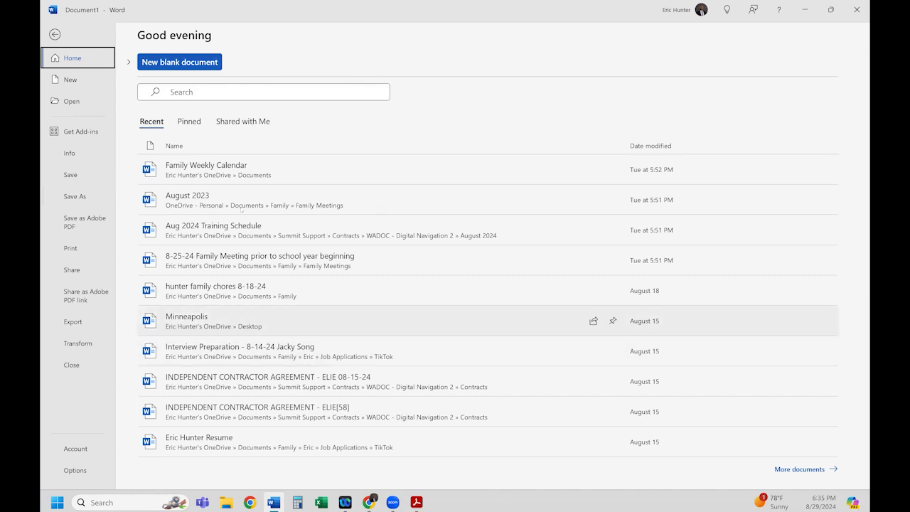
click(69, 198)
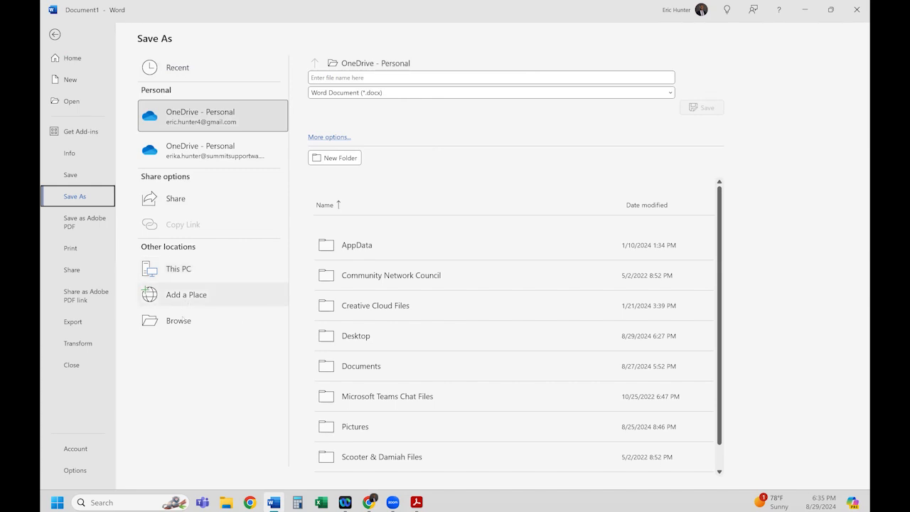
click(189, 270)
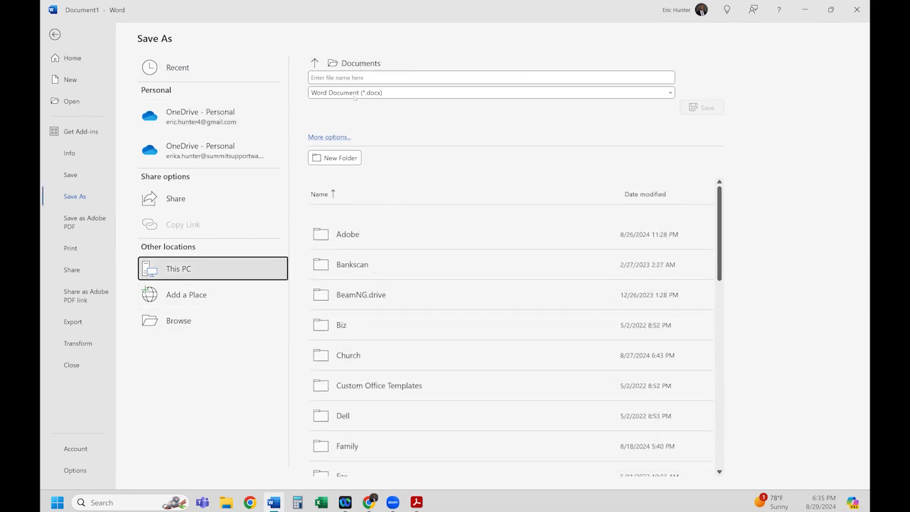
click(176, 322)
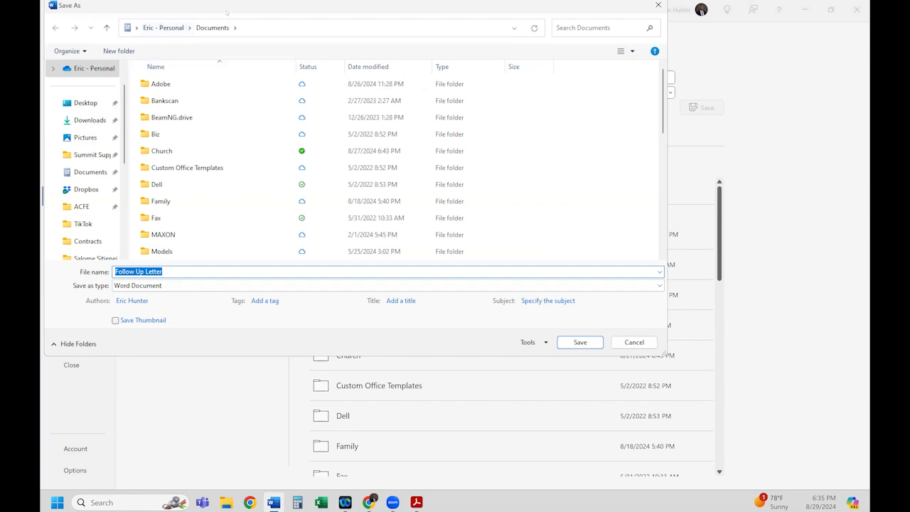
click(686, 410)
click(57, 34)
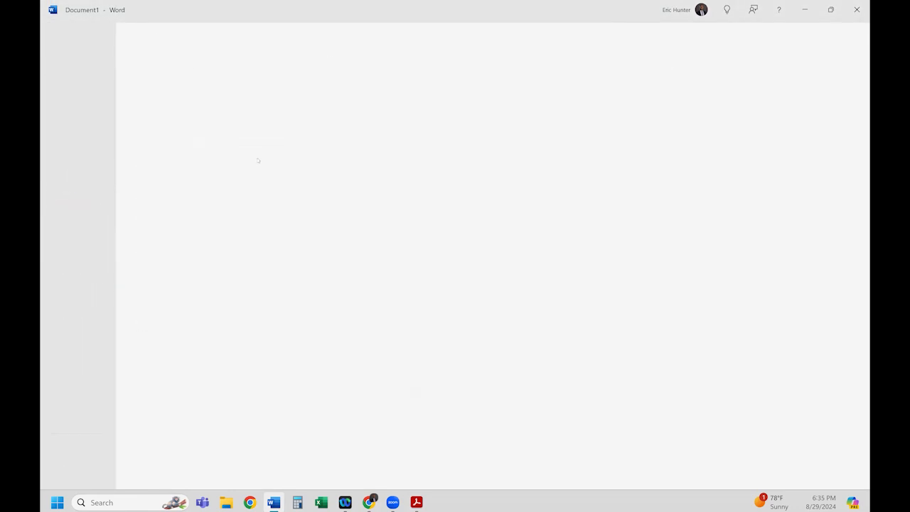
Start saving the letter under a new location, browsing from Desktop through Family, Dad and Medical Records to the 2024 folder
click(62, 31)
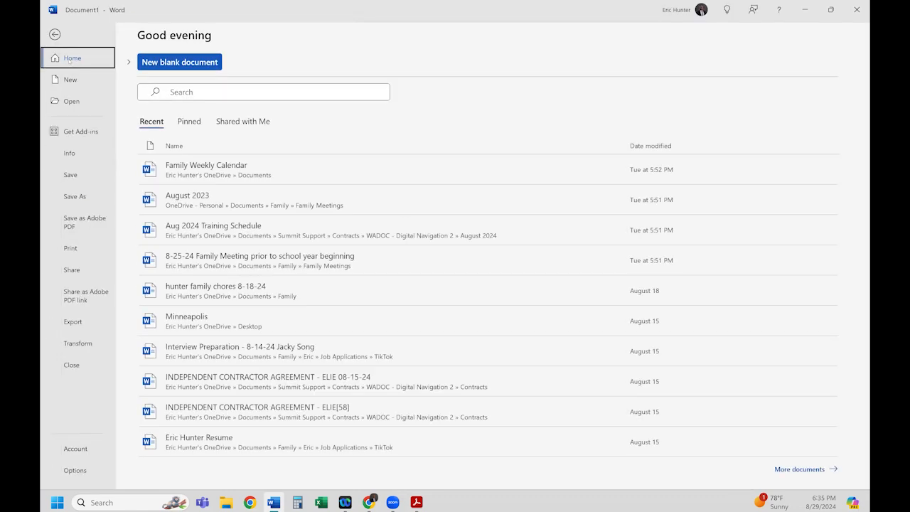
click(88, 200)
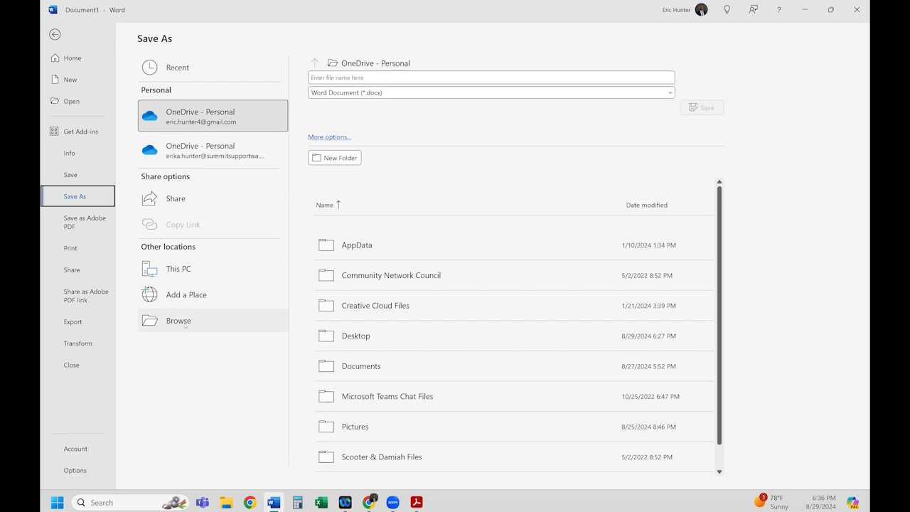
click(184, 324)
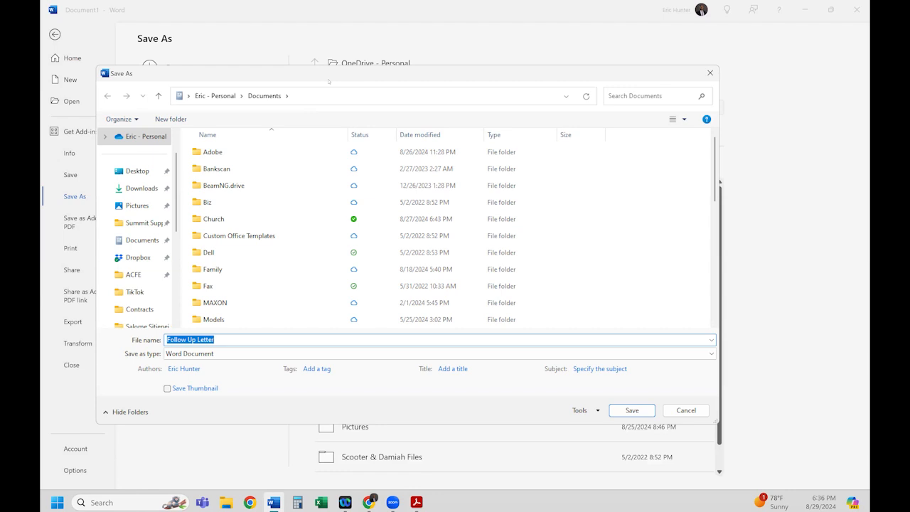
drag(354, 75, 383, 70)
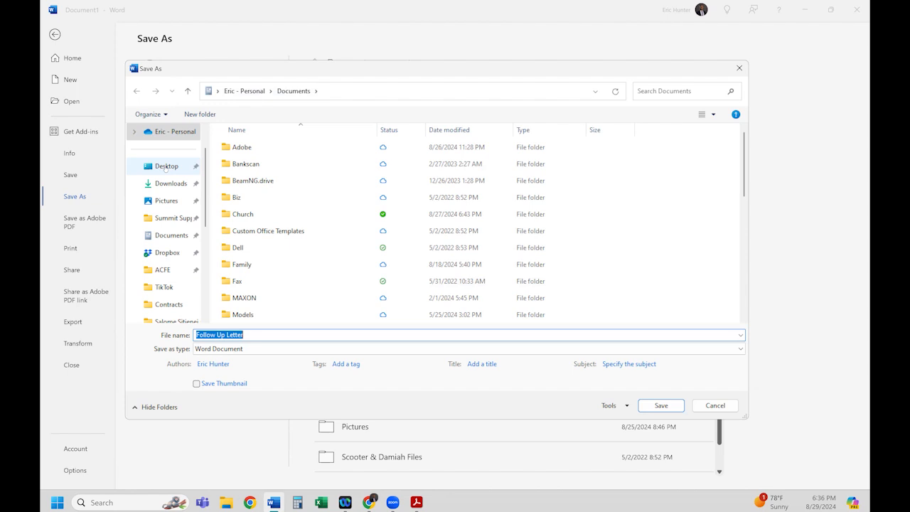
click(165, 167)
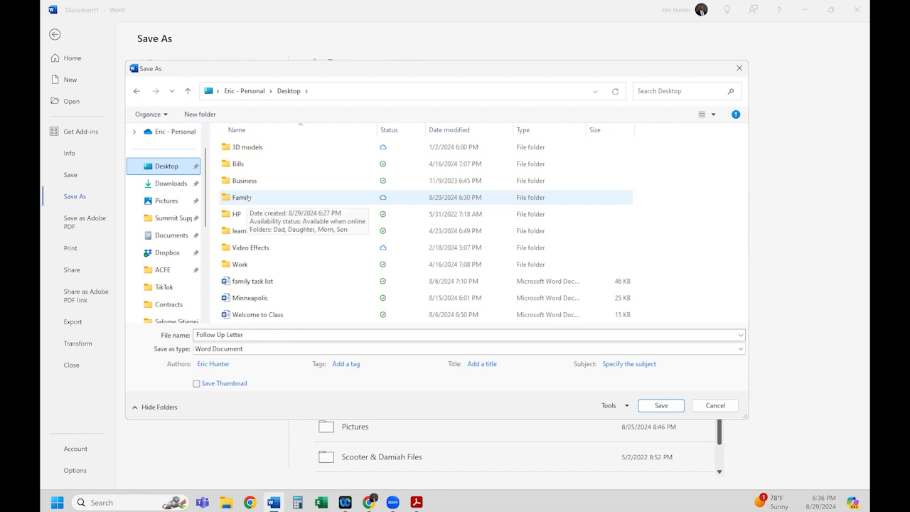
double_click(232, 200)
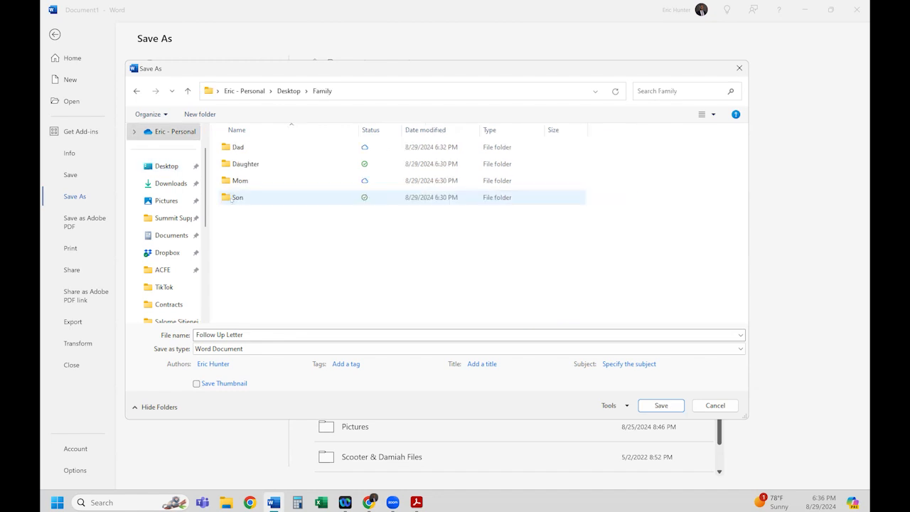
double_click(239, 148)
double_click(240, 147)
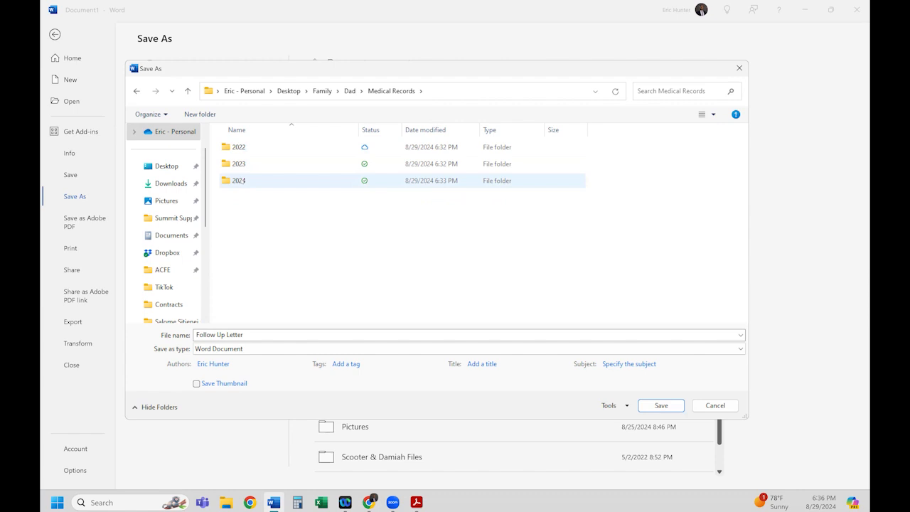
double_click(241, 181)
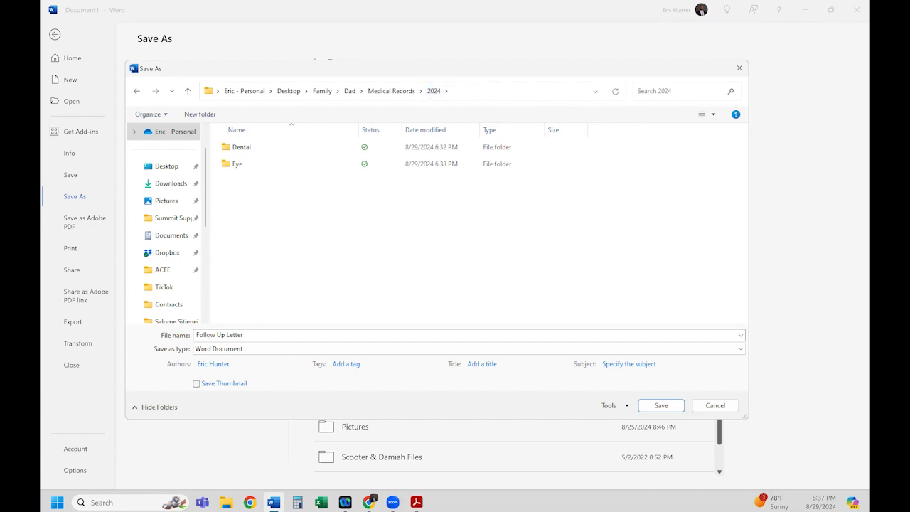
Append "from", the doctor's name and August 29, 2024 to the Follow Up Letter file name, save it, and close Word
click(257, 334)
click(242, 334)
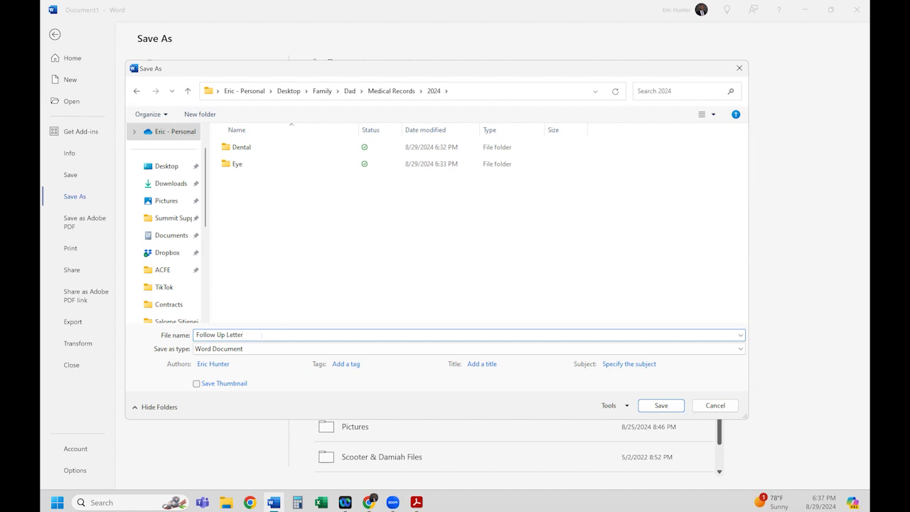
text(from Dr. Thomas August 29, 2024)
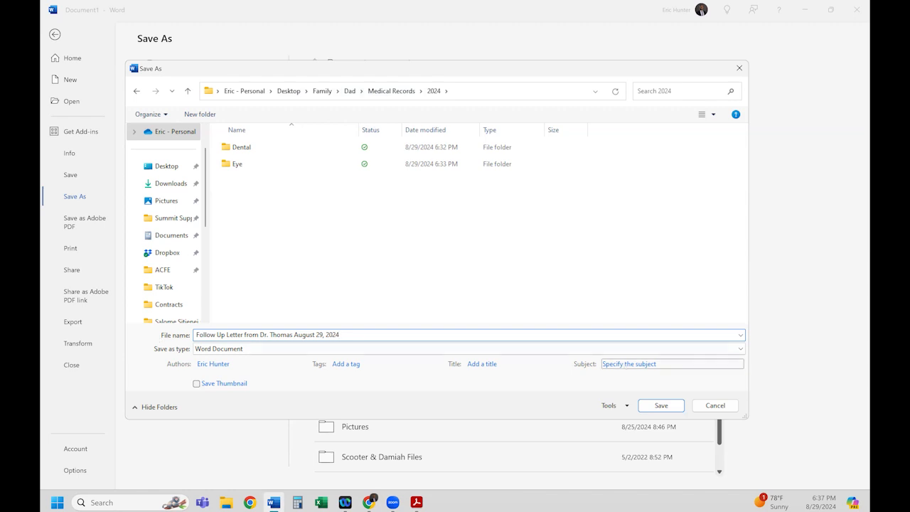
click(660, 405)
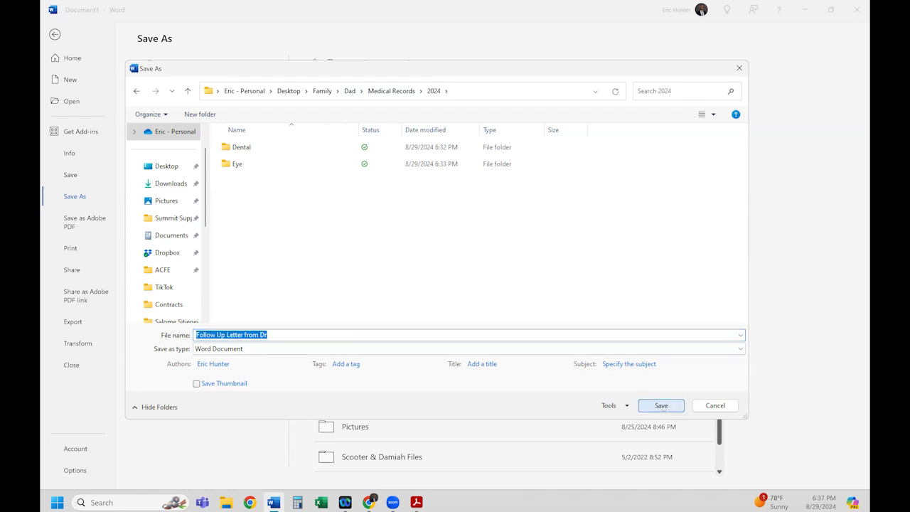
click(661, 406)
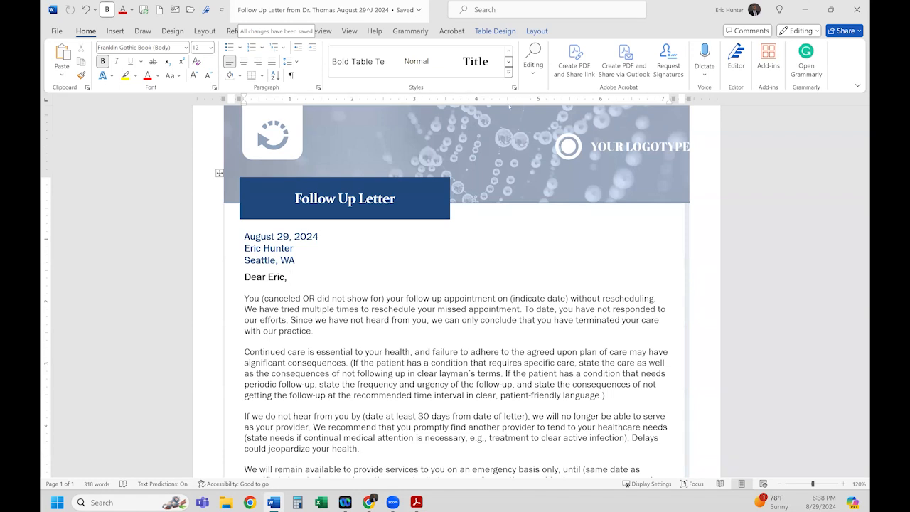
click(855, 11)
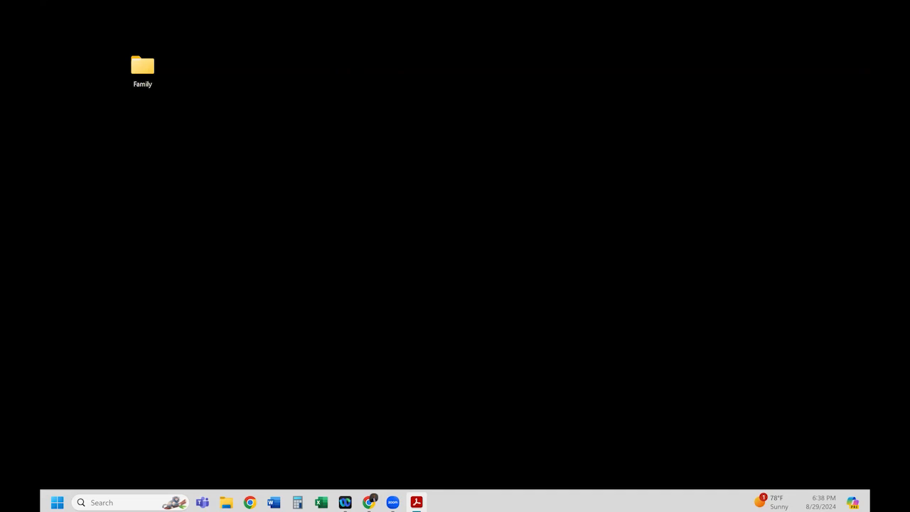
Open the Family folder on the desktop and browse through Dad and Medical Records to the 2024 folder
double_click(142, 68)
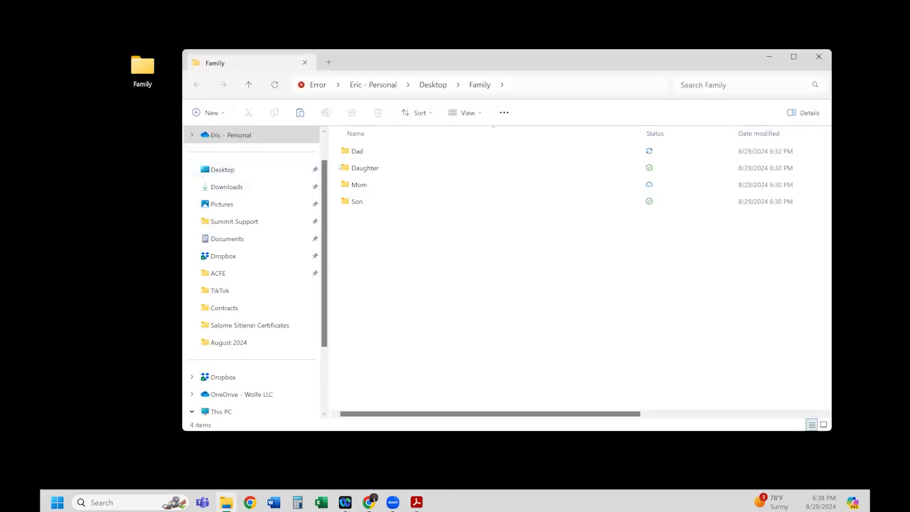
click(384, 151)
key(Return)
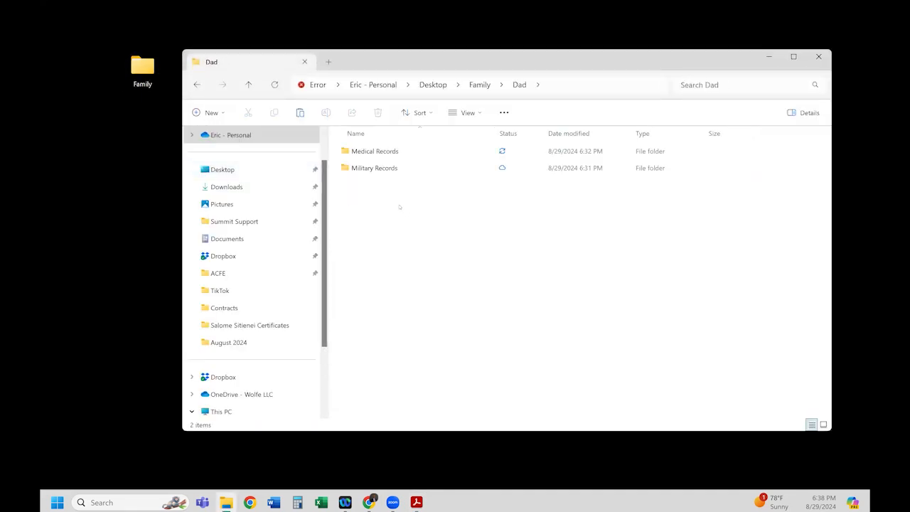
double_click(375, 150)
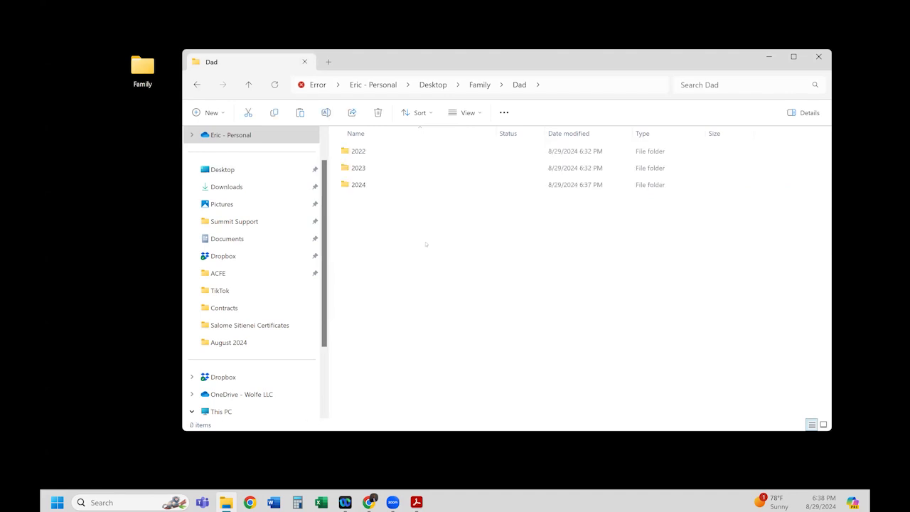
double_click(359, 185)
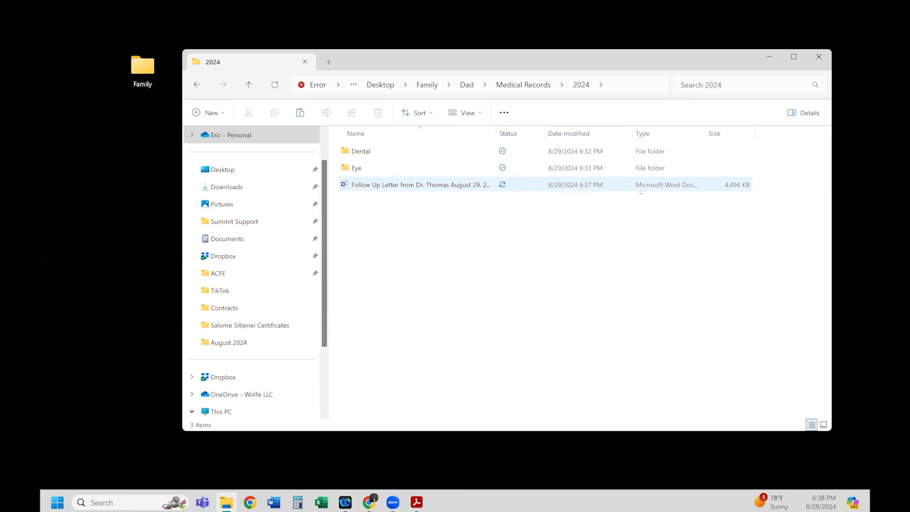
Widen the Type column in the 2024 folder and open the properties of the Follow Up Letter file
drag(705, 133, 749, 132)
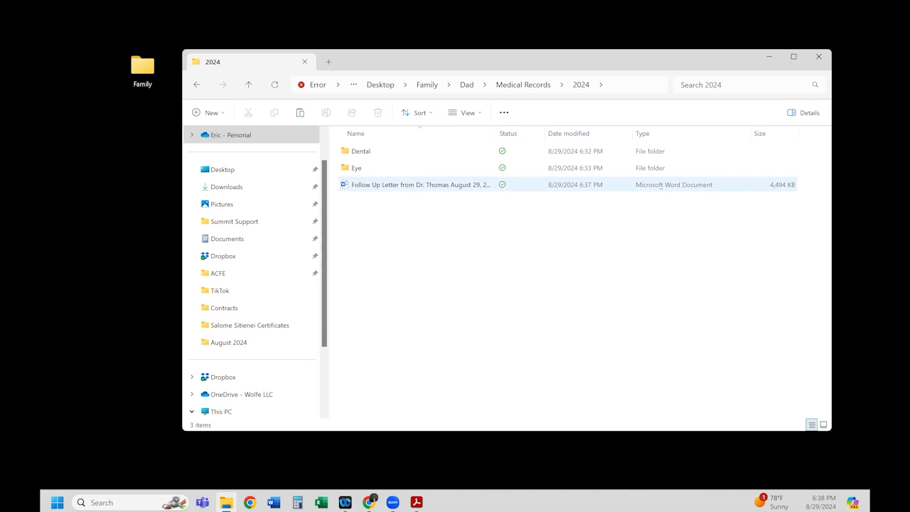
click(660, 186)
right_click(661, 186)
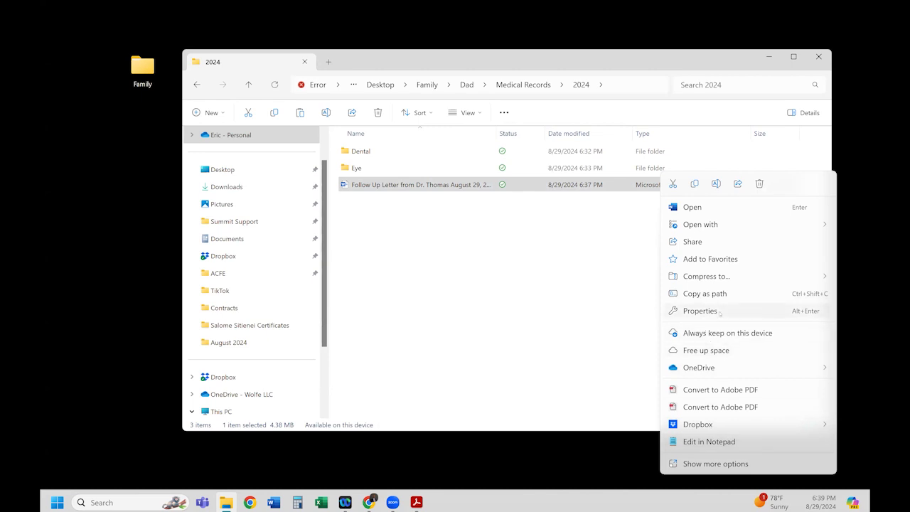
click(700, 311)
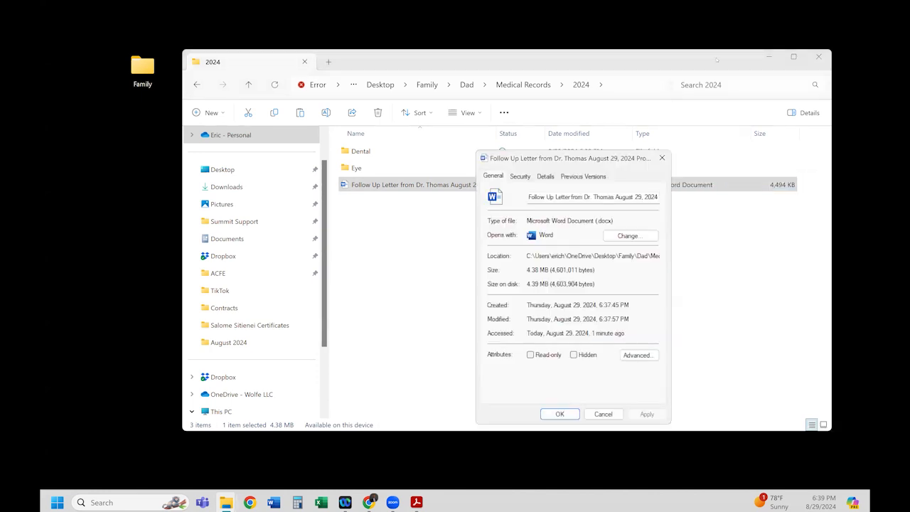
Move and resize the 2024 folder window and place the file's properties beside it so both are fully visible
key(Escape)
drag(675, 56, 565, 28)
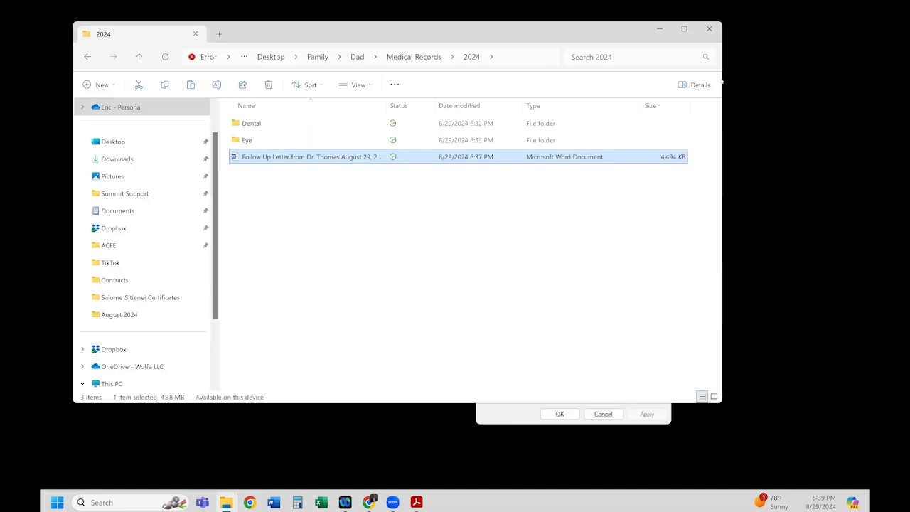
drag(722, 81, 768, 62)
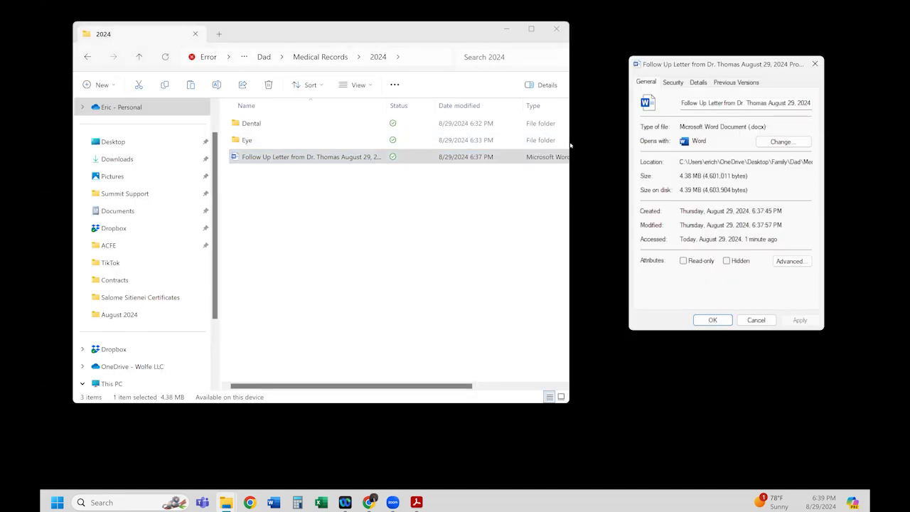
drag(577, 143, 614, 143)
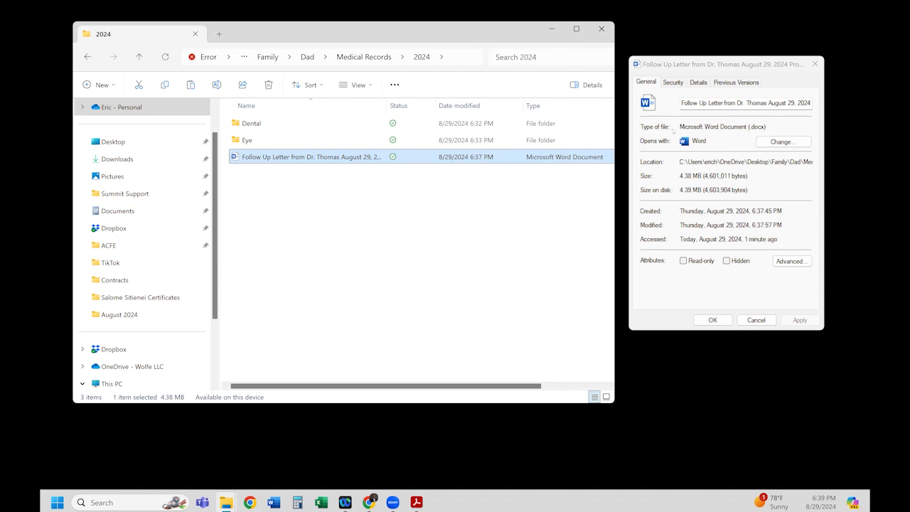
Highlight the .docx extension and the full file type description in the Follow Up Letter's properties
click(642, 128)
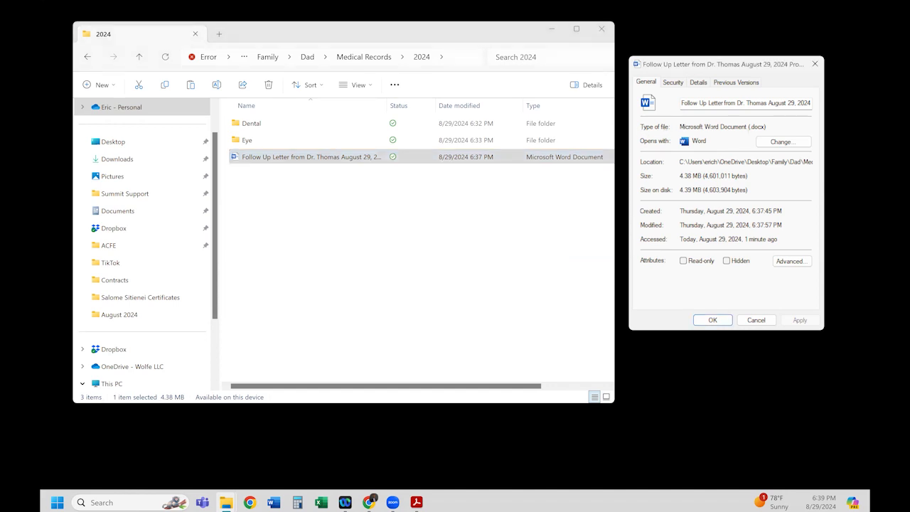
drag(751, 127, 764, 127)
click(738, 142)
drag(765, 127, 750, 127)
click(763, 126)
drag(763, 127, 751, 127)
click(754, 127)
drag(764, 127, 750, 128)
click(747, 140)
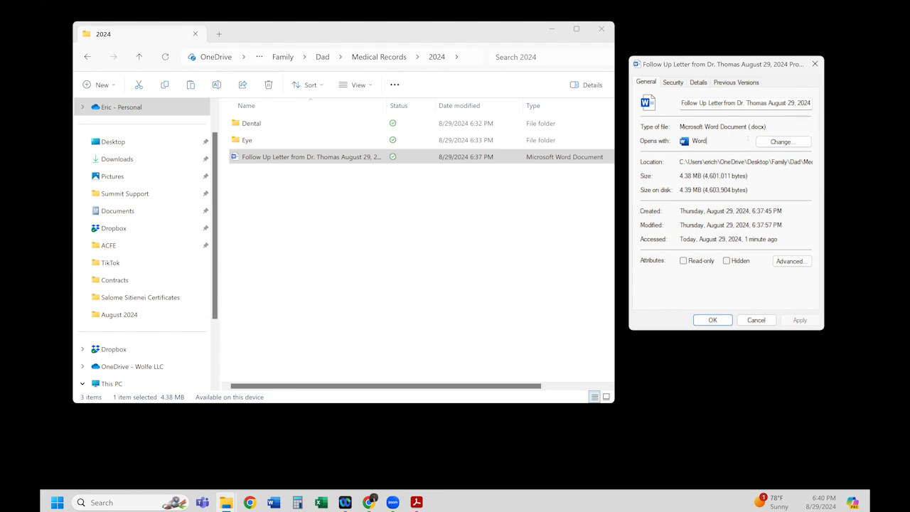
drag(748, 127, 765, 126)
drag(679, 127, 767, 126)
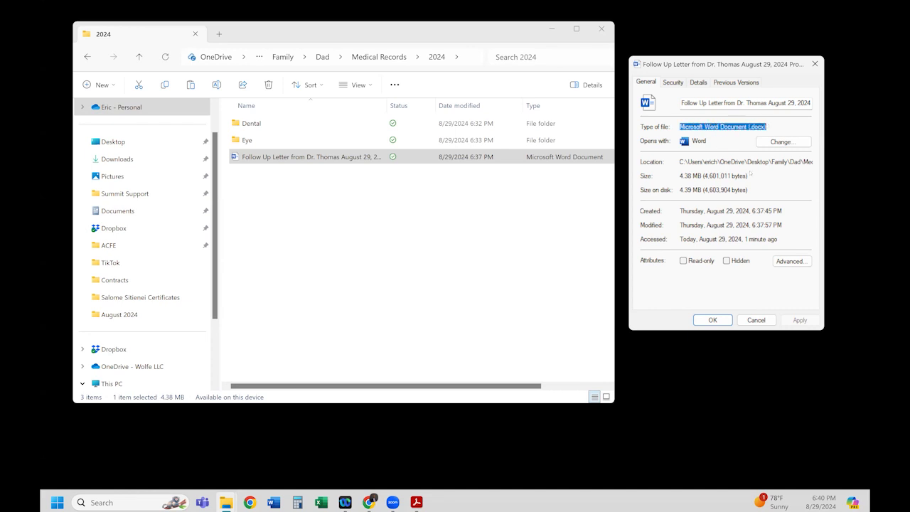
Examine the file's size and highlight its accessed and modified dates in the properties
click(680, 176)
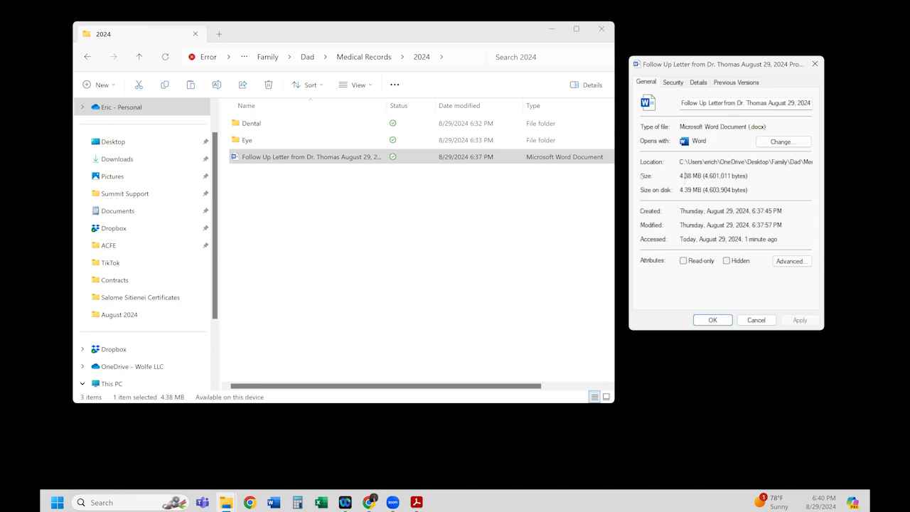
mouse_move(680, 176)
mouse_down()
mouse_move(702, 176)
mouse_move(679, 177)
mouse_up()
drag(779, 239, 678, 239)
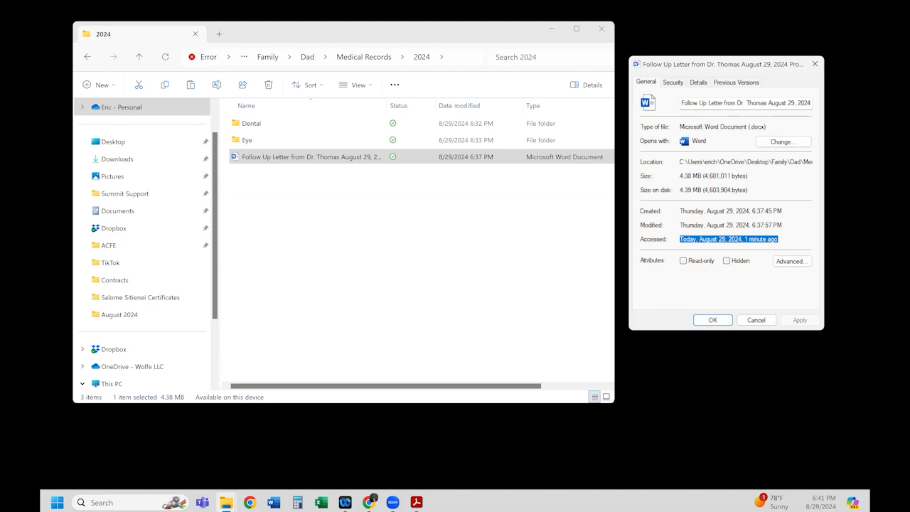
drag(782, 224, 679, 230)
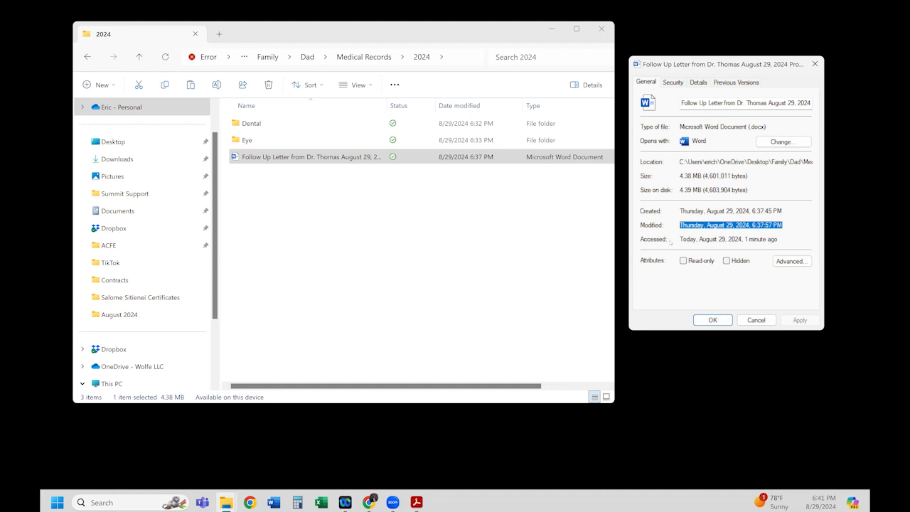
drag(778, 239, 679, 240)
Close the file's properties, then widen the 2024 folder window and close it
click(712, 320)
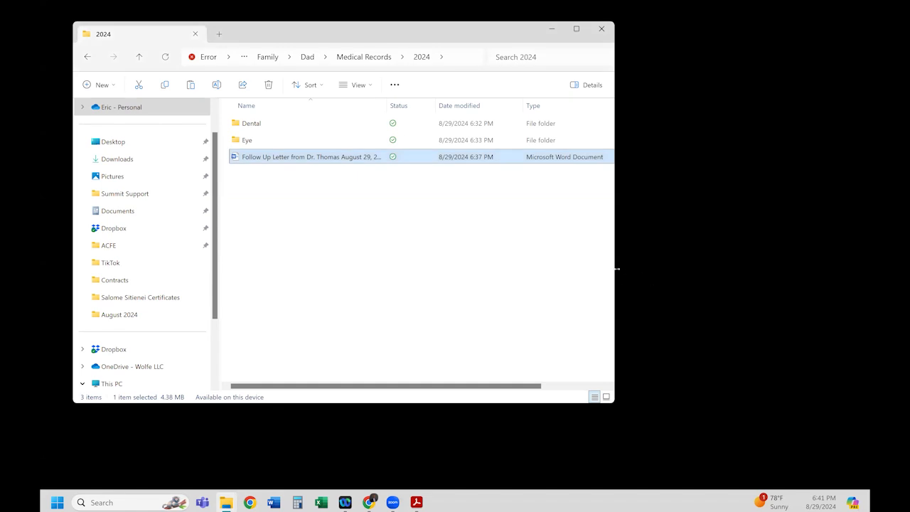
drag(616, 269, 823, 268)
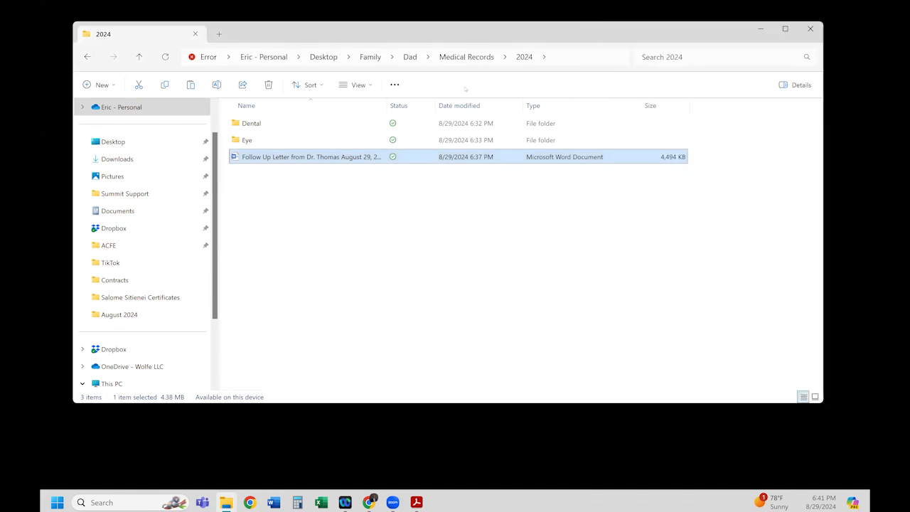
click(810, 29)
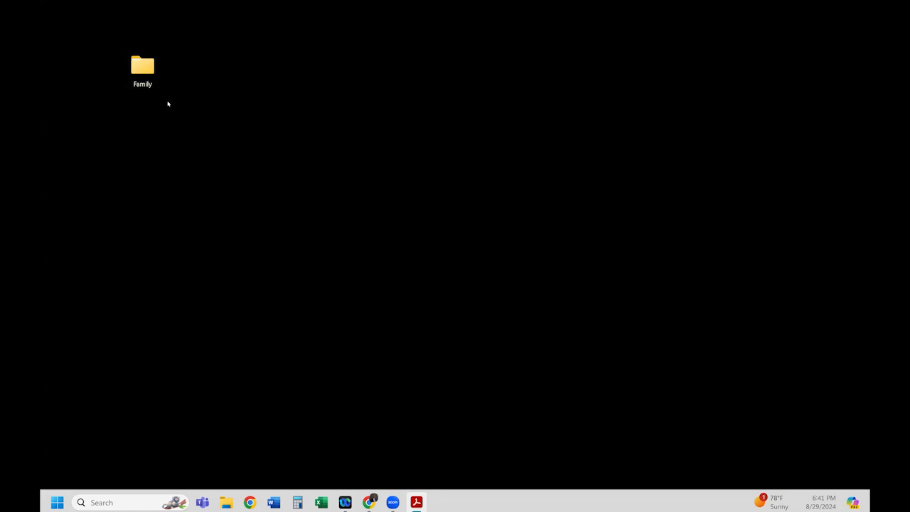
Browse from the desktop's Family folder through Dad and Medical Records to 2024, and open the Follow Up Letter in Word
double_click(148, 72)
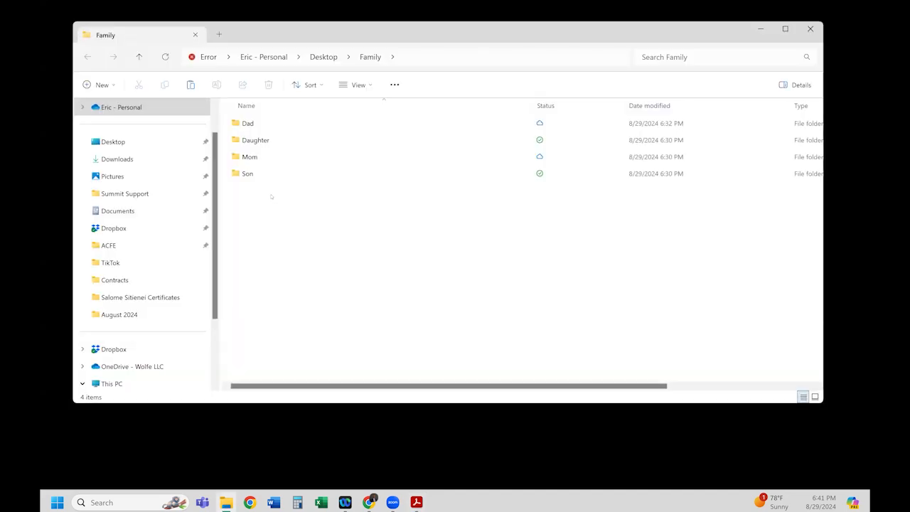
double_click(249, 123)
double_click(265, 123)
double_click(260, 157)
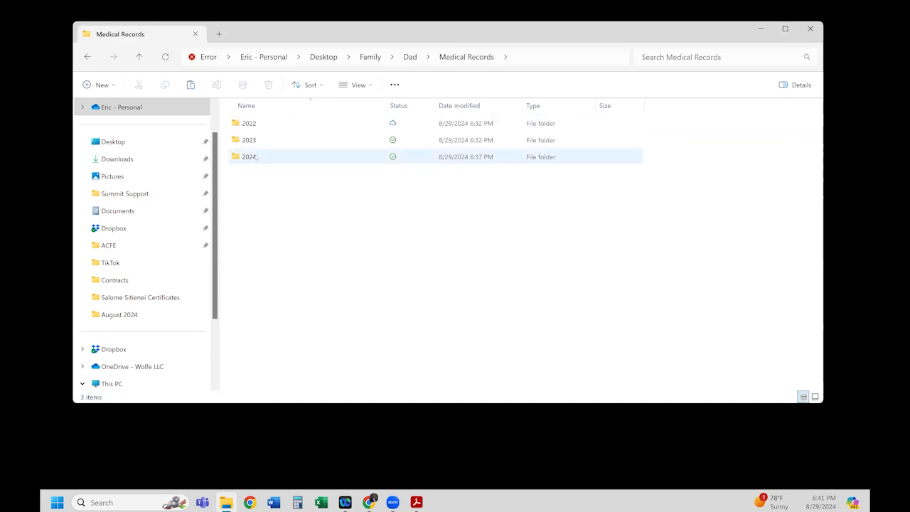
click(262, 159)
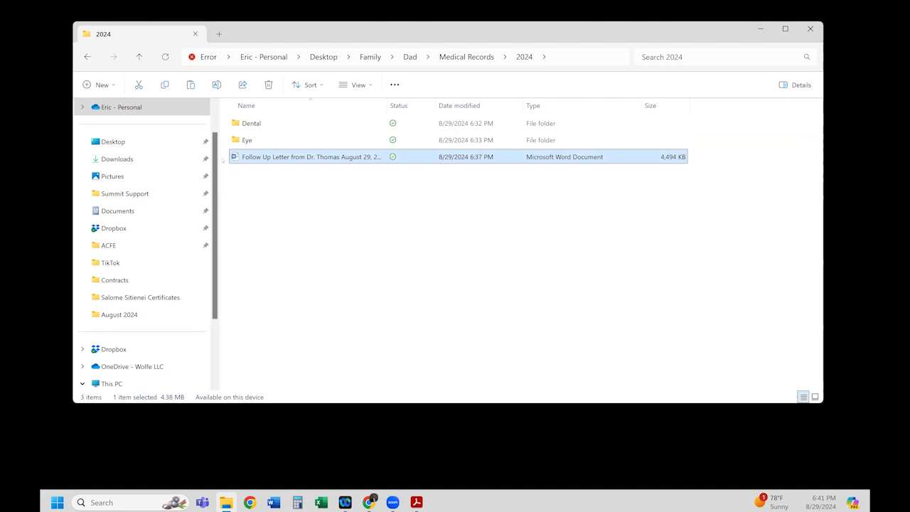
double_click(235, 157)
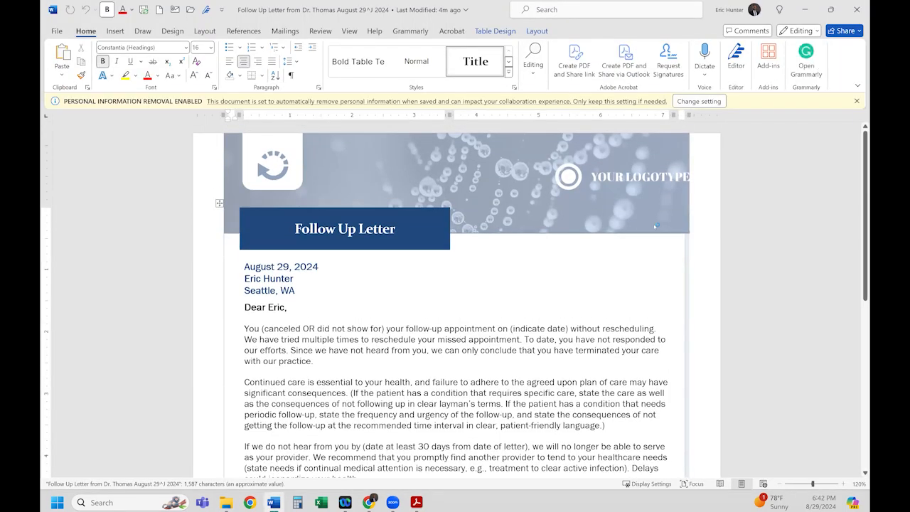
Close the letter, then narrow and move the 2024 folder window before closing it
click(855, 9)
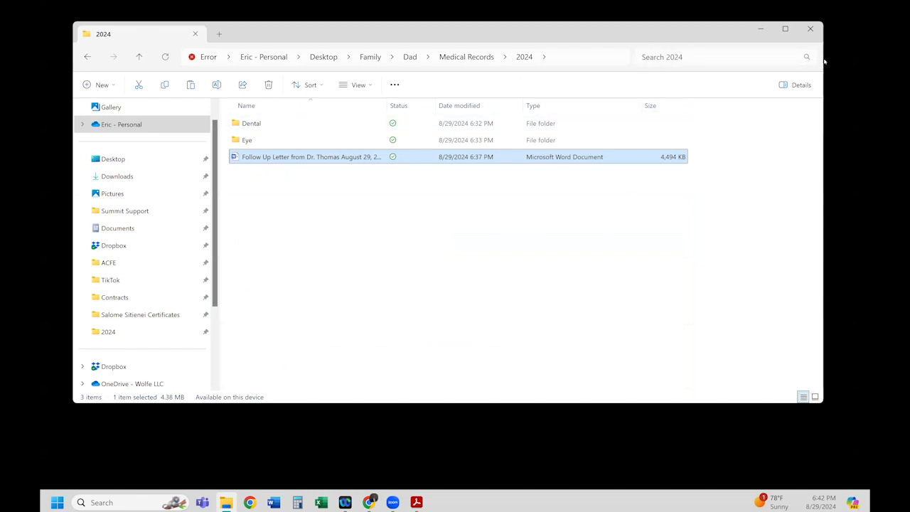
drag(824, 59, 750, 57)
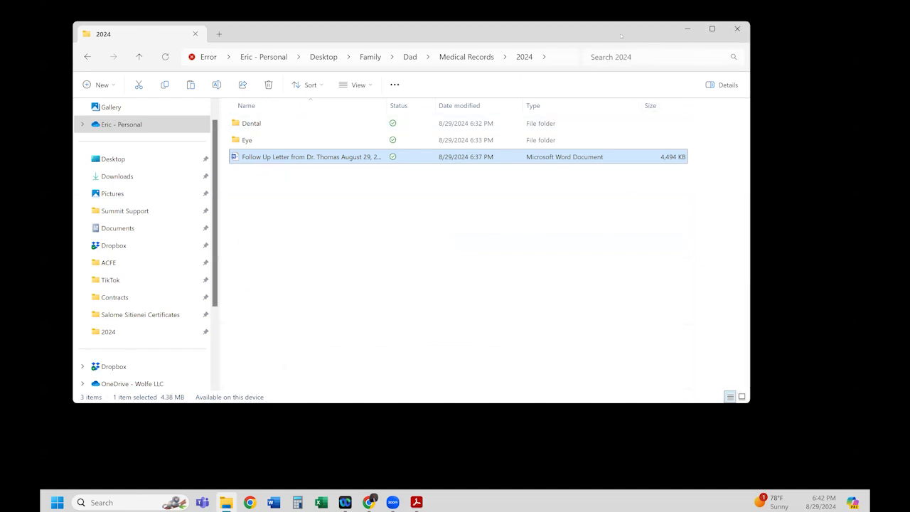
drag(622, 37, 718, 101)
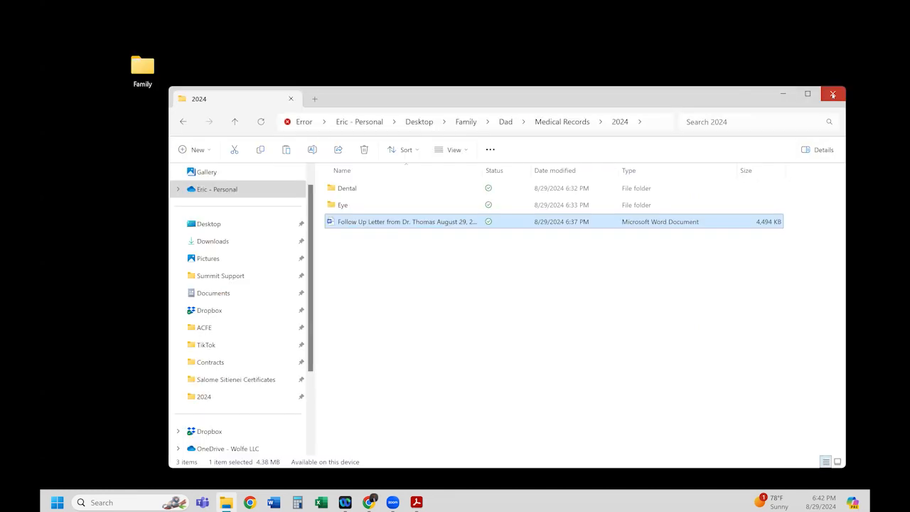
click(833, 94)
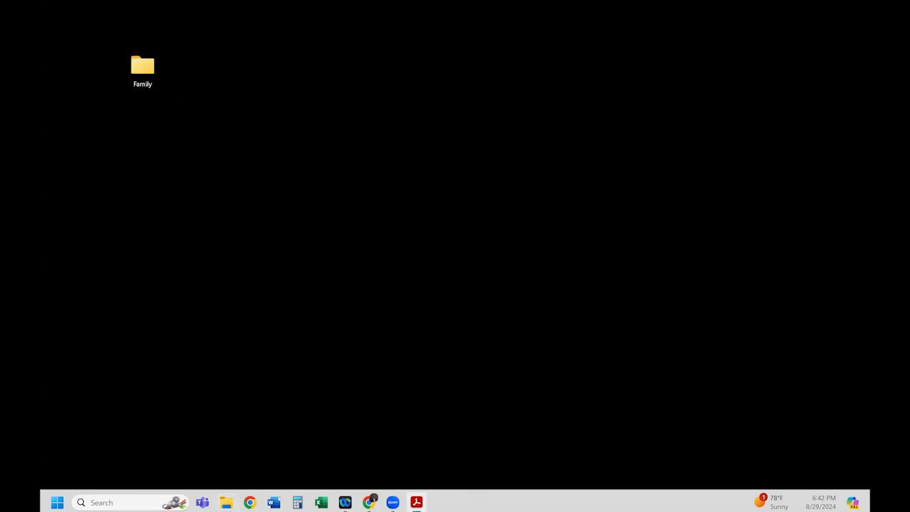
Launch Word and find the Follow Up Letter by searching for the doctor's surname
click(275, 503)
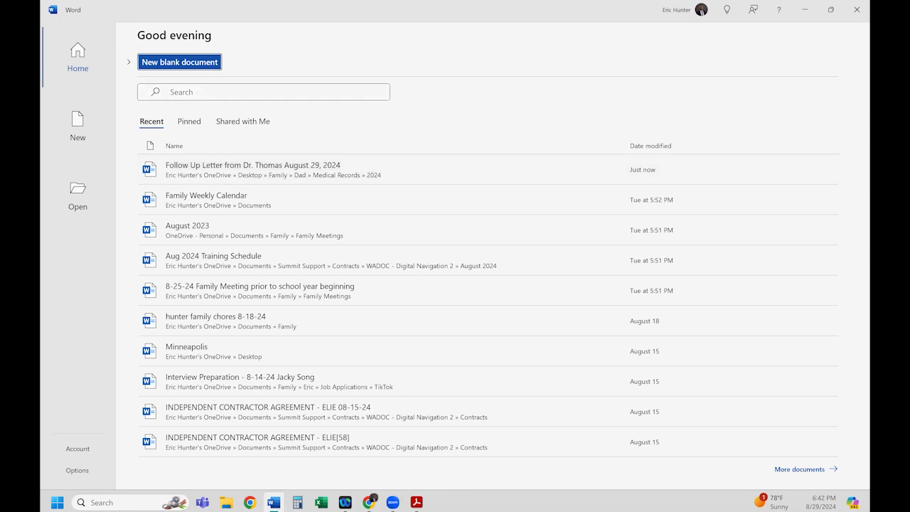
click(192, 92)
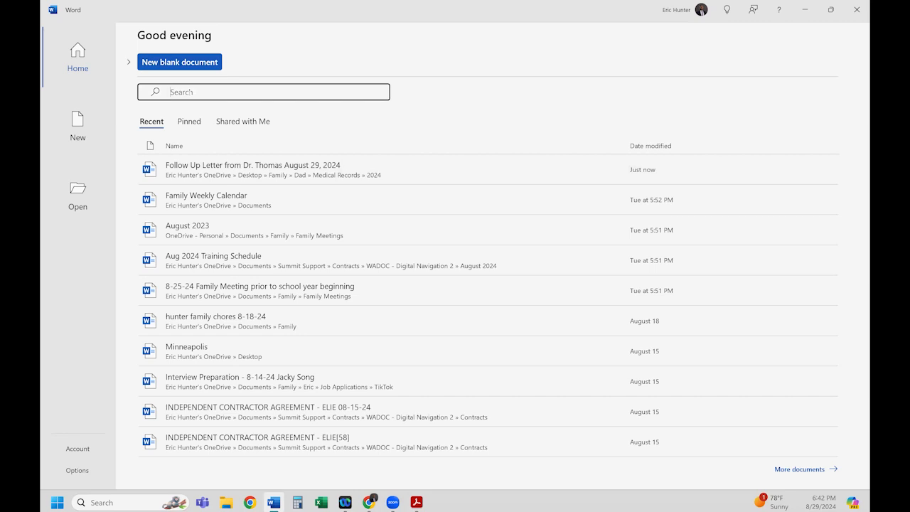
text(thomas)
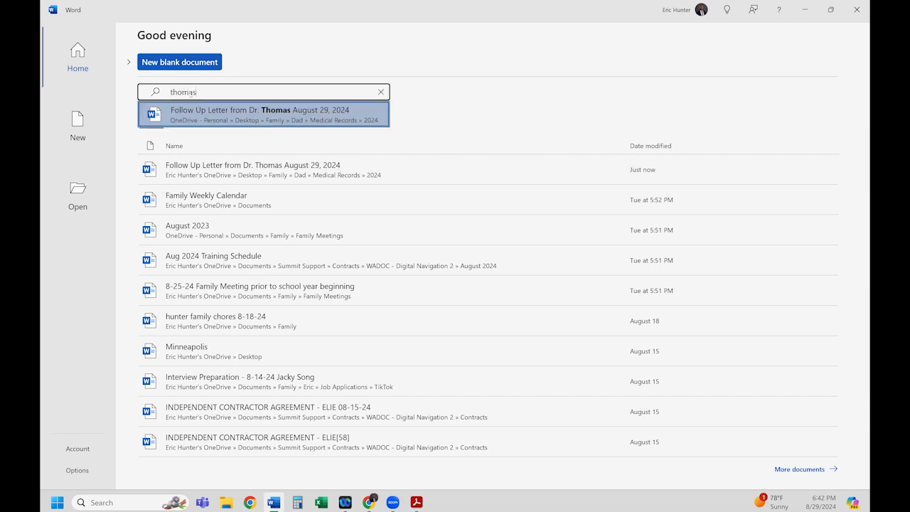
key(Return)
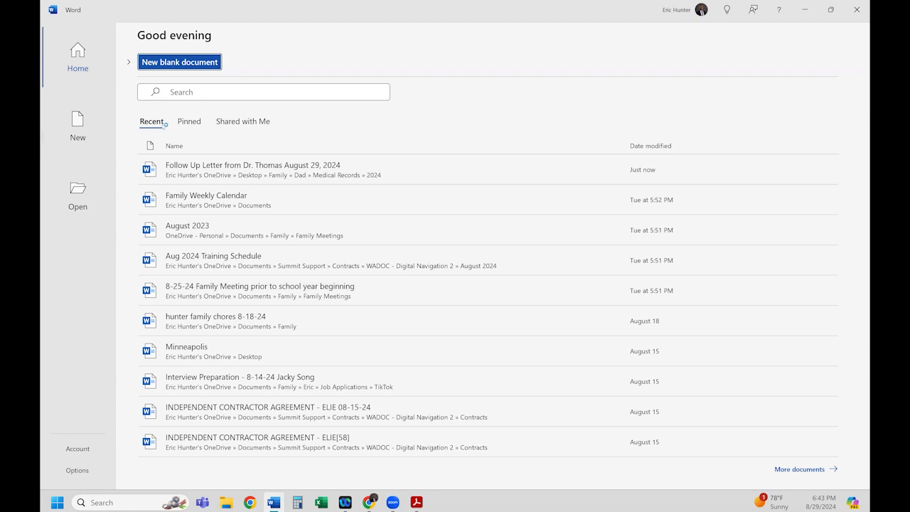
Repeat the document search for the doctor's surname, examine the letter's folder path, and clear the search
click(200, 92)
text(thomas)
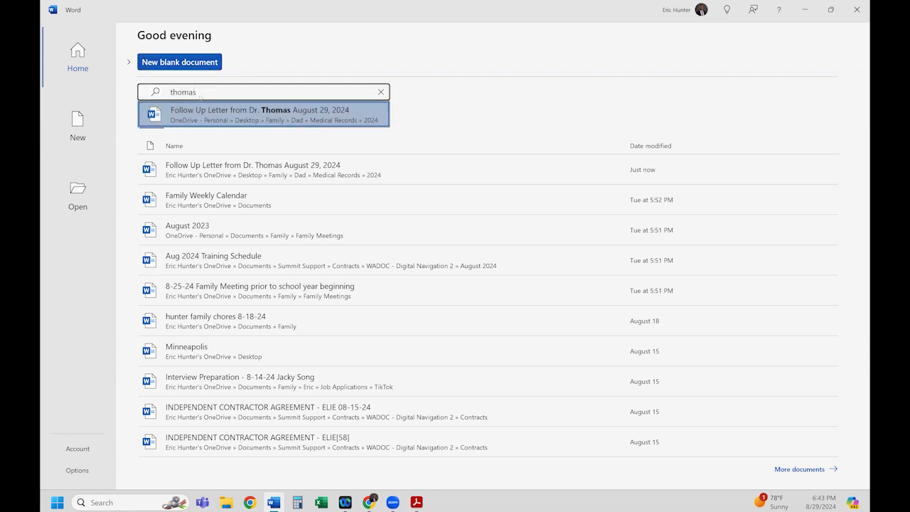
key(Down)
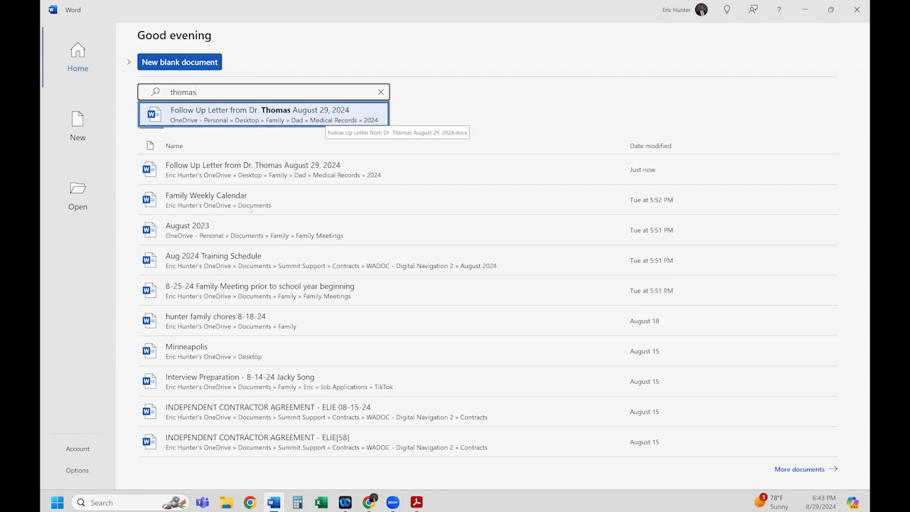
key(Return)
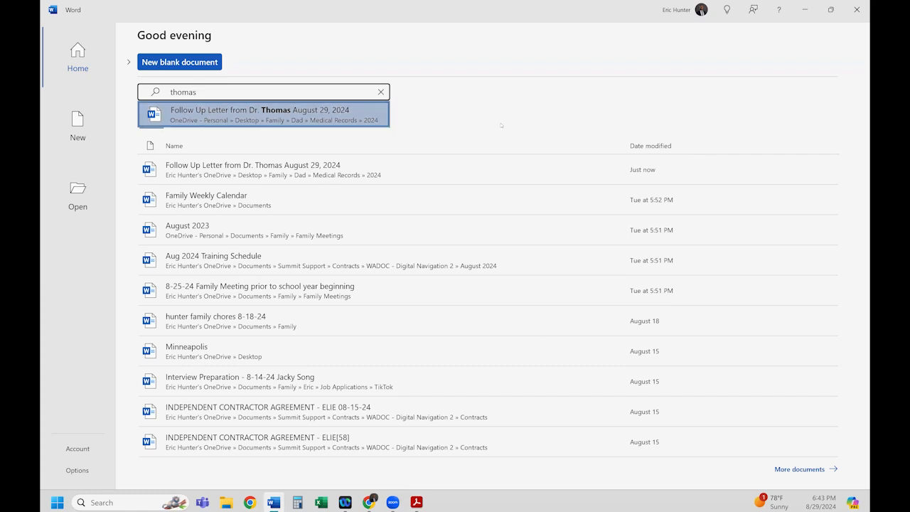
key(Escape)
key(Escape)
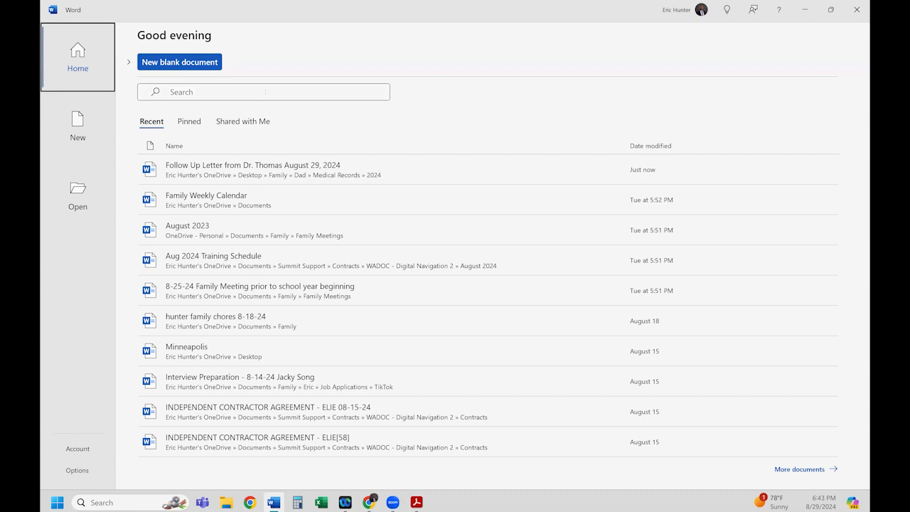
Search the Word documents for "budet", clear that term, and search for "resume"
click(265, 92)
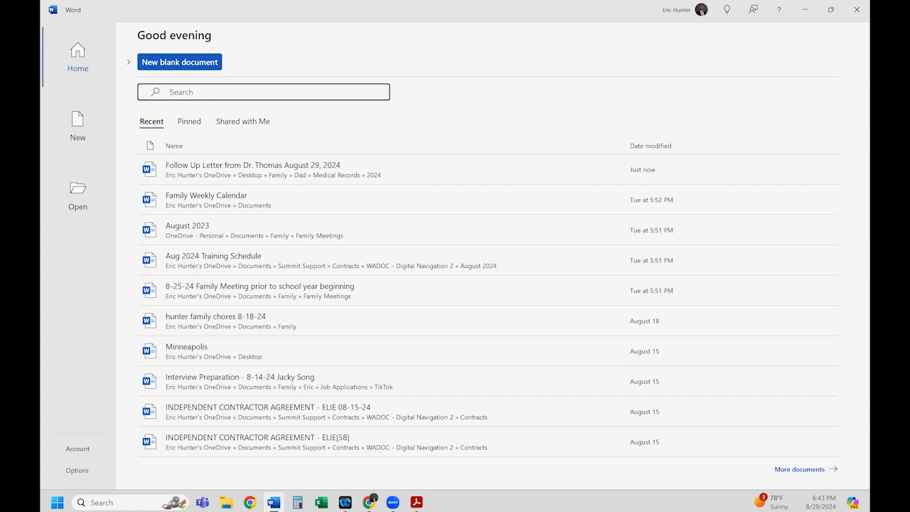
text(budet)
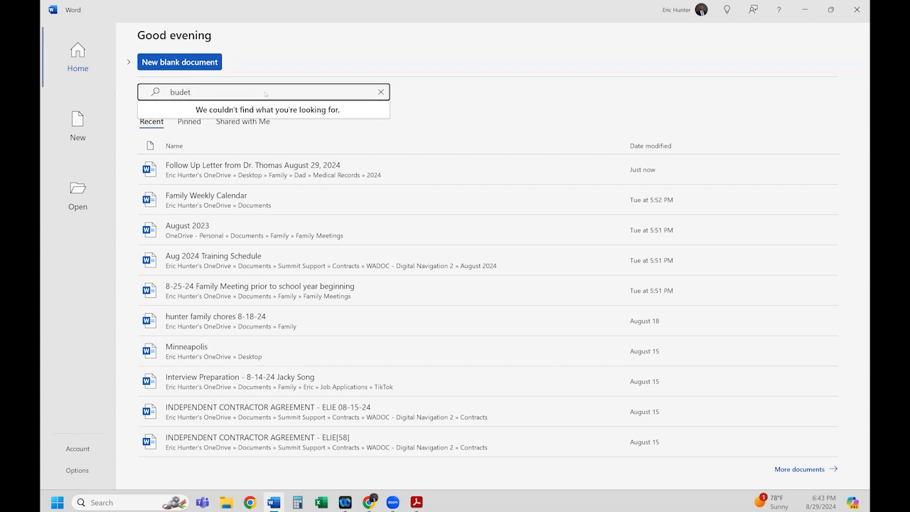
key(BackSpace)
key(BackSpace)
key(BackSpace)
key(BackSpace)
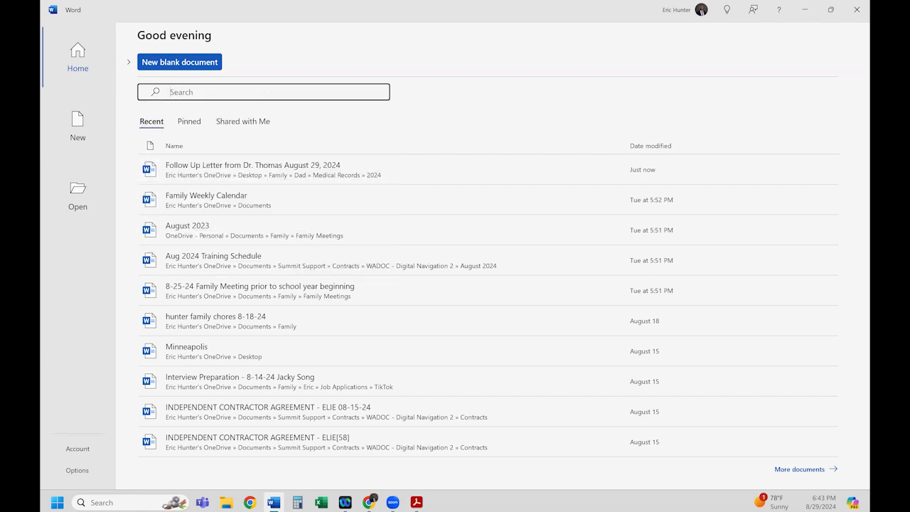
text(resume)
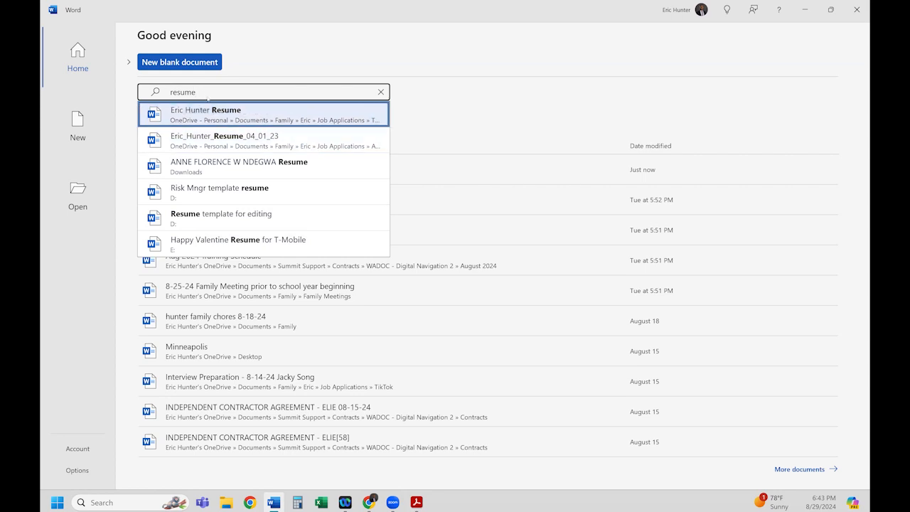
Replace the search term with "calendar" and open the Family Weekly Calendar document
drag(193, 92, 169, 92)
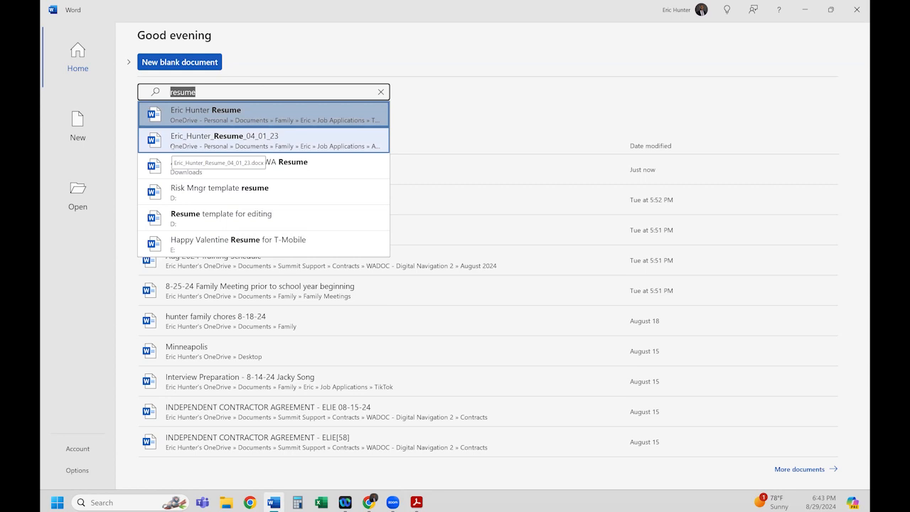
text(calendar)
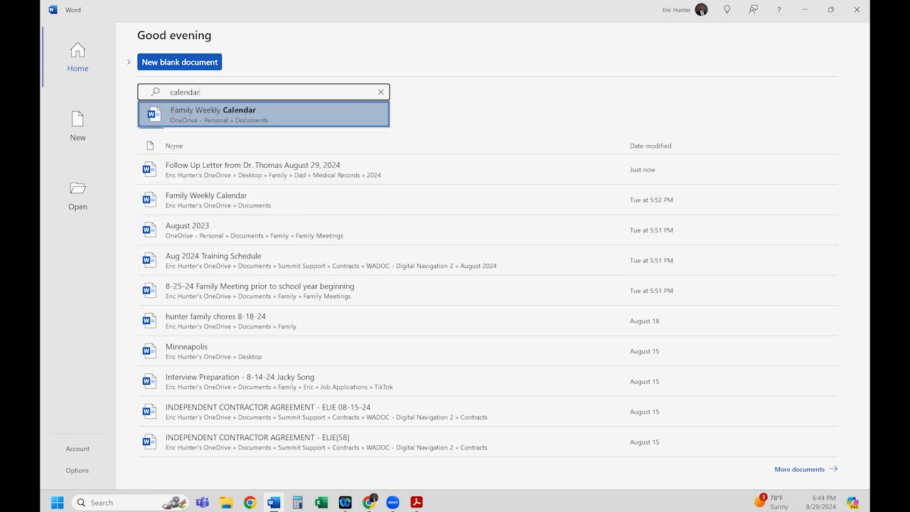
click(223, 114)
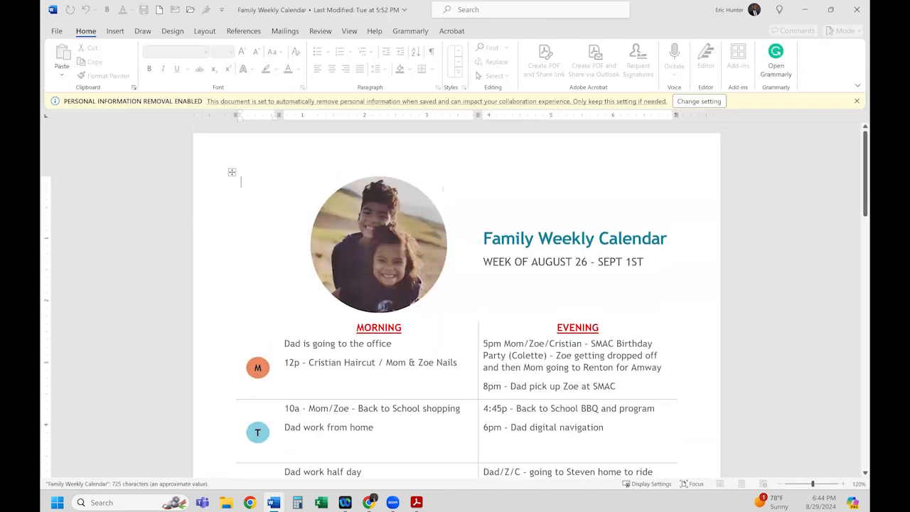
Look over the top of the Family Weekly Calendar and close Word
mouse_move(863, 150)
mouse_down()
mouse_move(863, 196)
mouse_move(860, 139)
mouse_up()
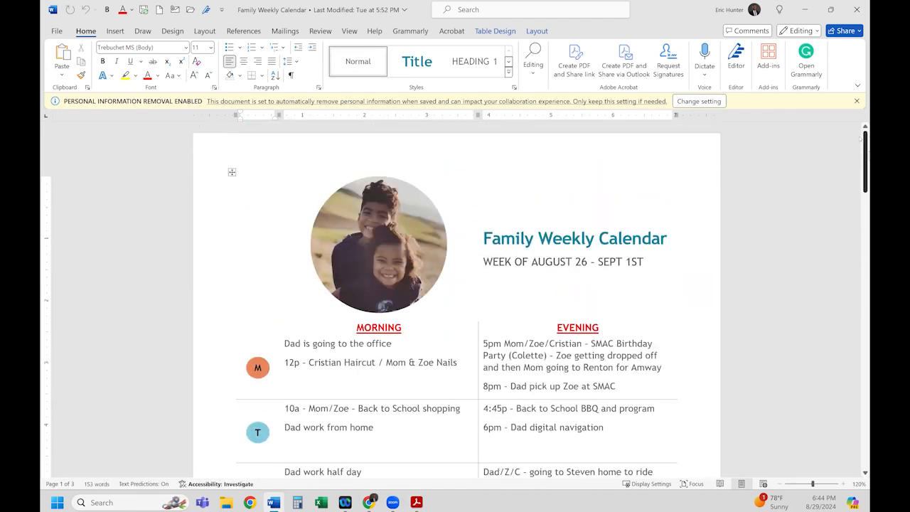
click(860, 8)
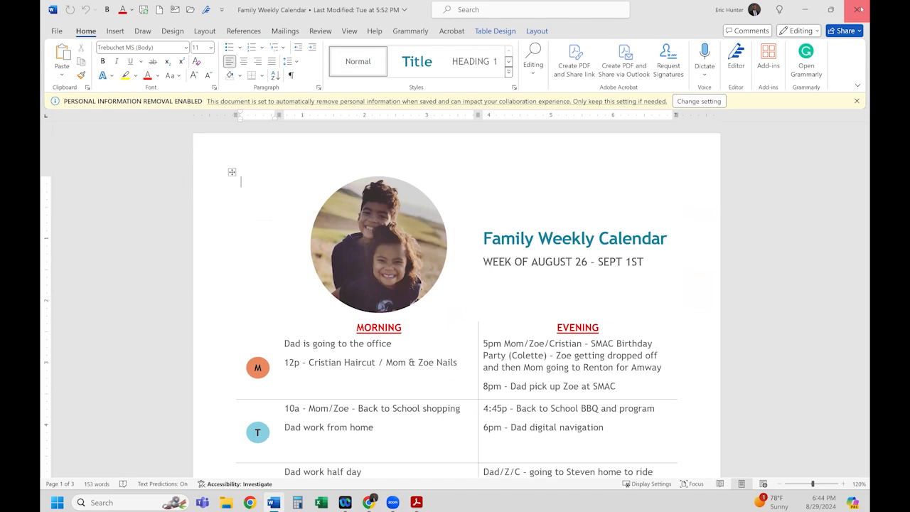
click(857, 10)
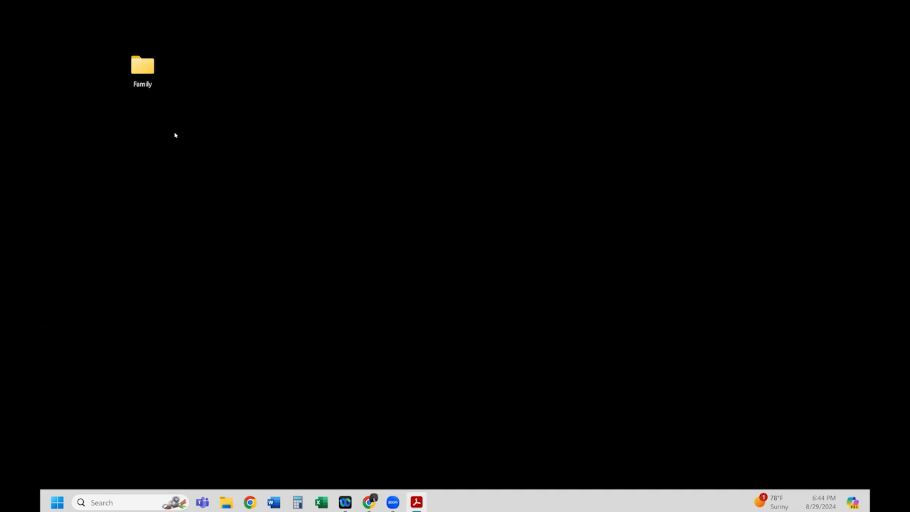
Move the Family folder on the desktop farther inward, down and to the right of its current spot
click(144, 71)
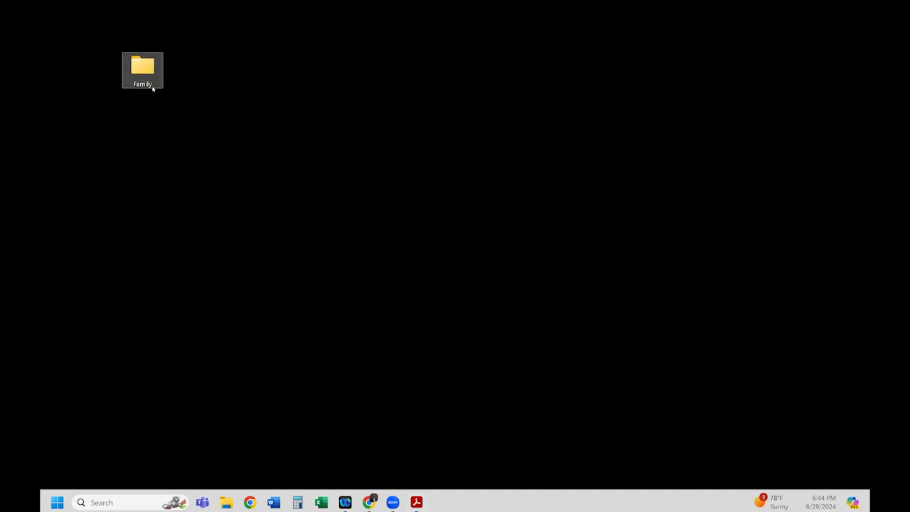
drag(162, 82, 285, 137)
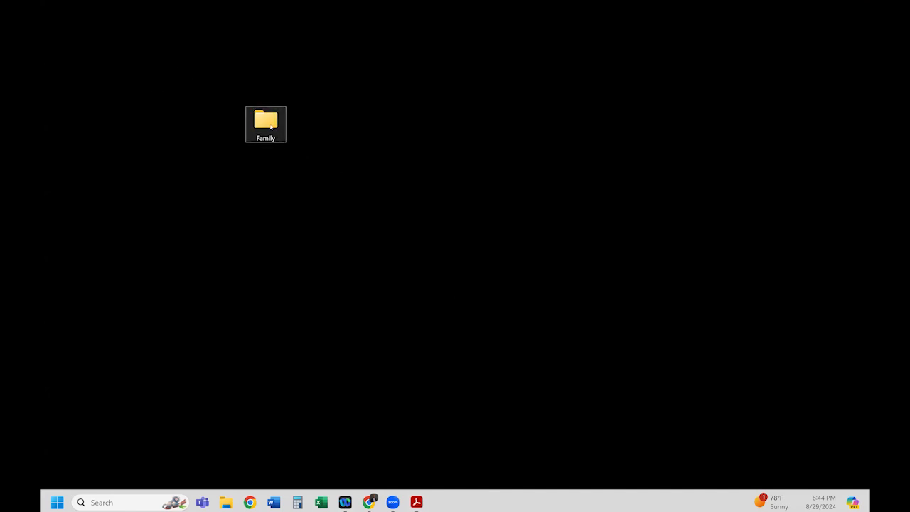
Create a Word document from the Modern chronological resume template and dismiss its personal information notice
click(274, 502)
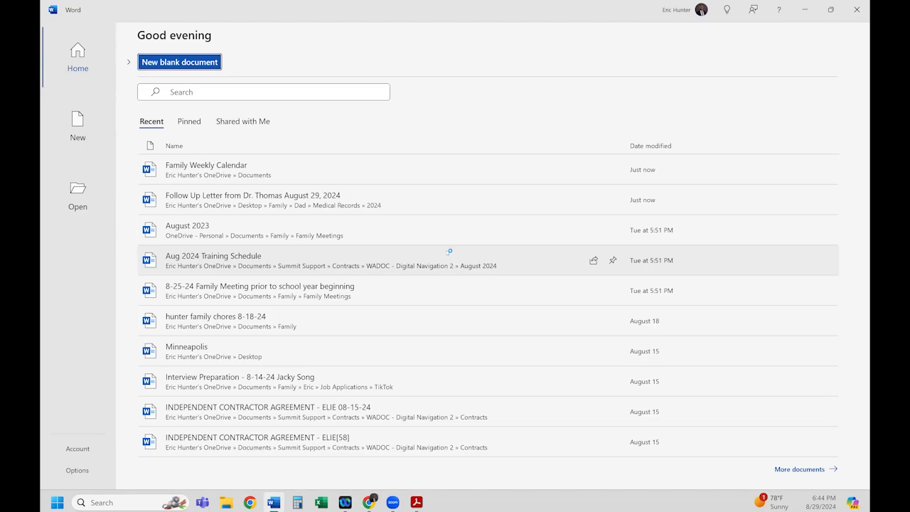
click(78, 126)
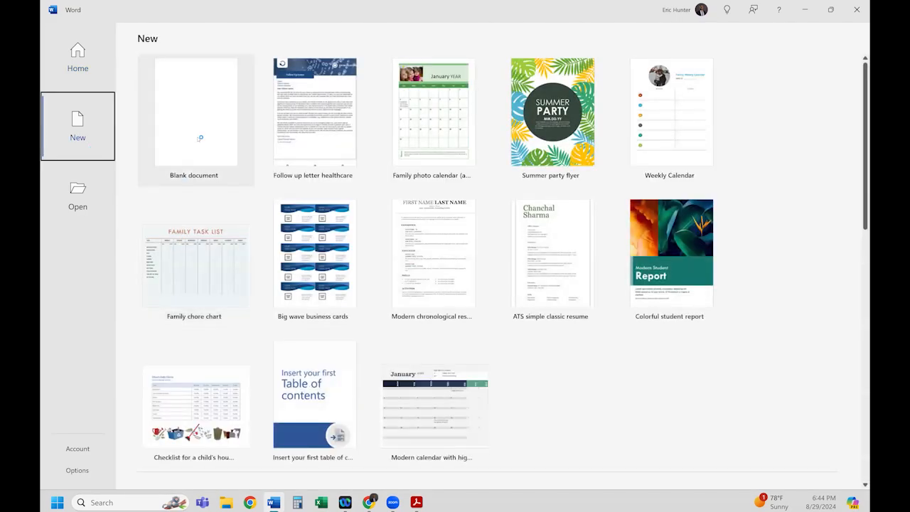
click(437, 253)
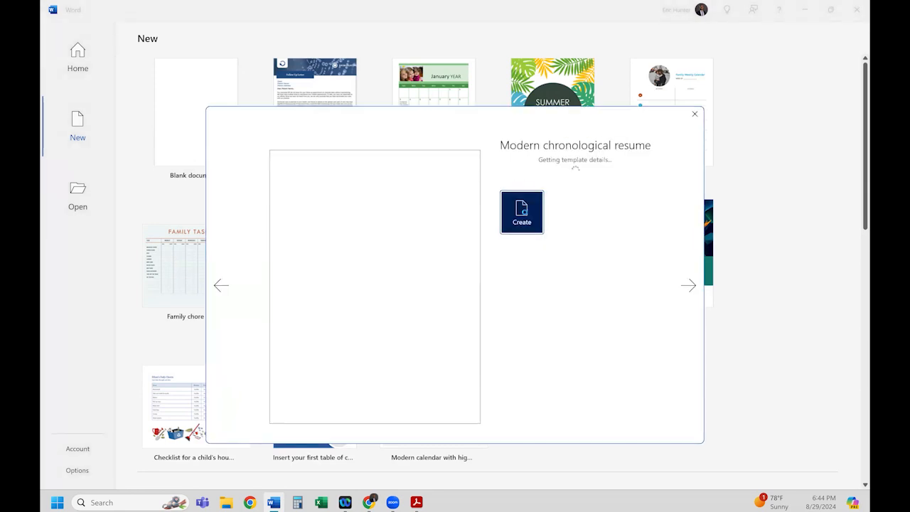
click(521, 212)
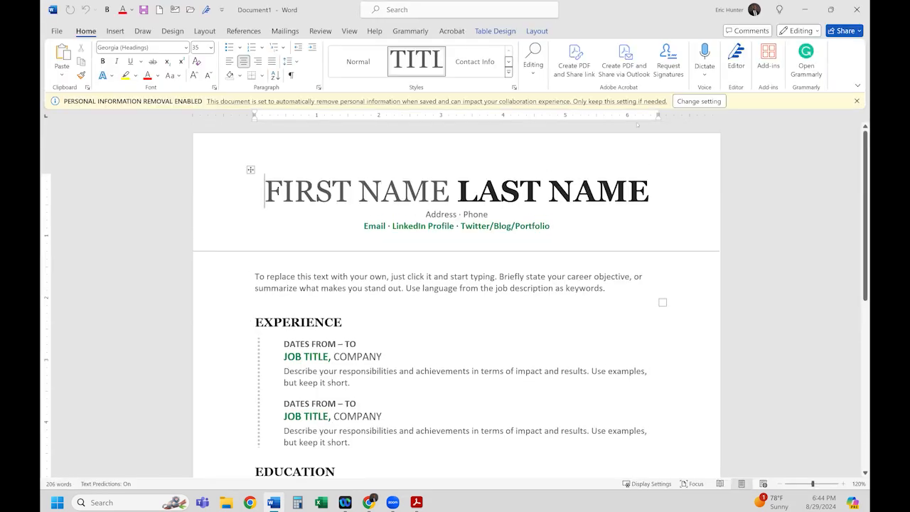
click(856, 101)
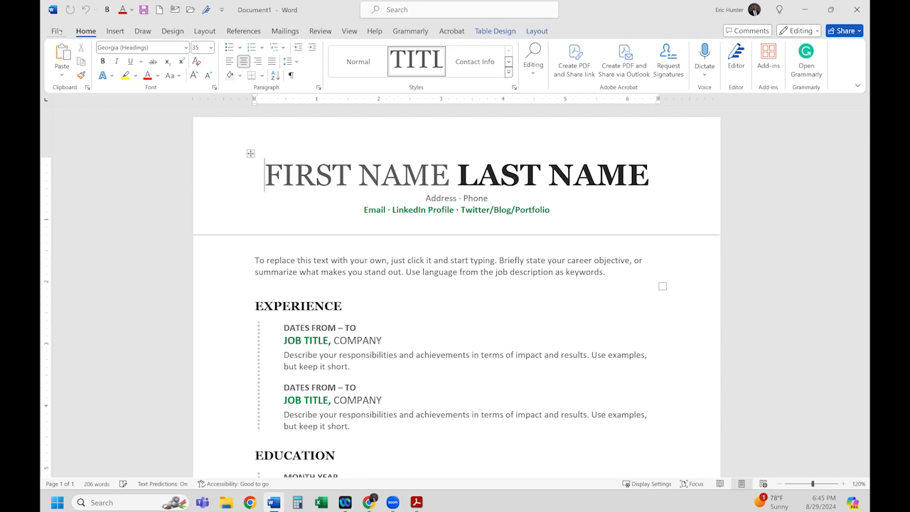
Save the resume to the Desktop as "First Name last name resume Aug 2024" and close Word
click(57, 31)
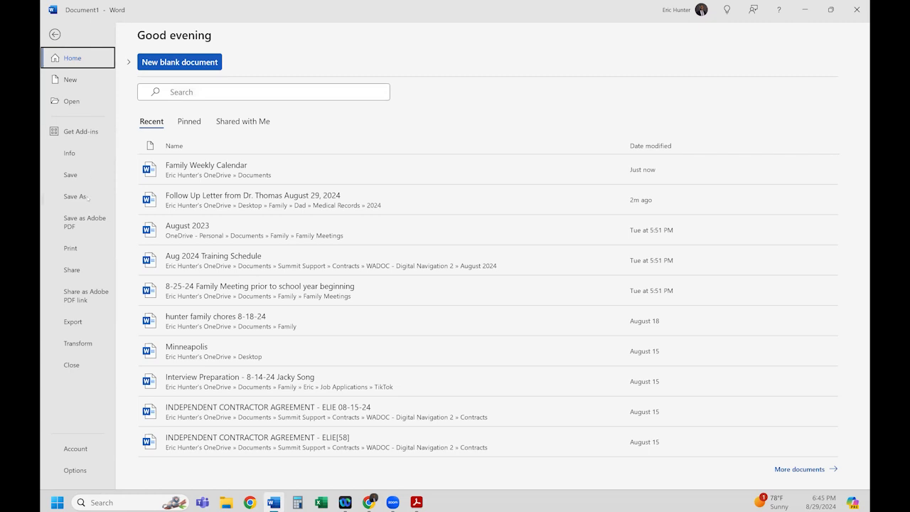
click(76, 196)
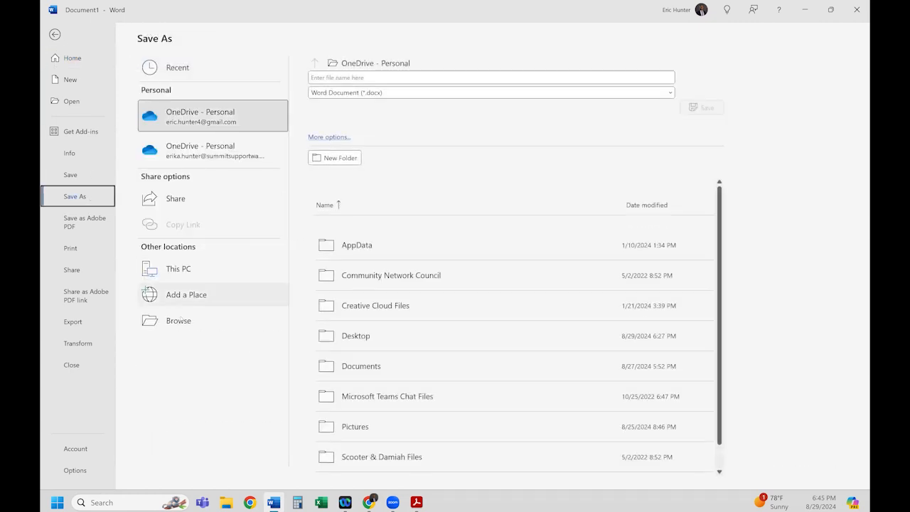
click(179, 321)
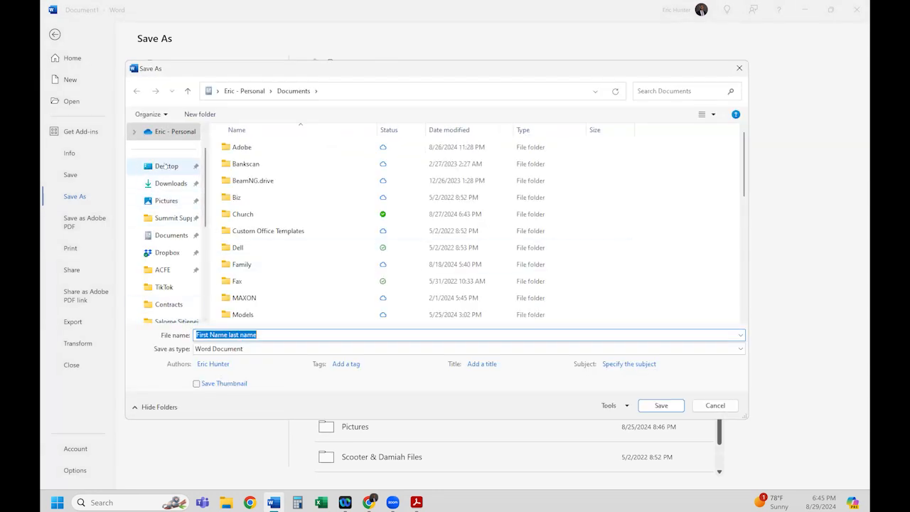
click(168, 171)
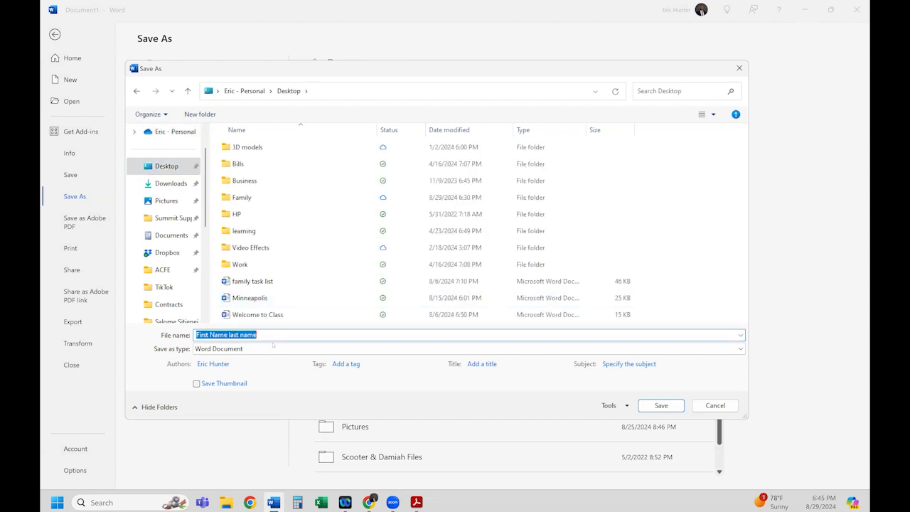
text(re)
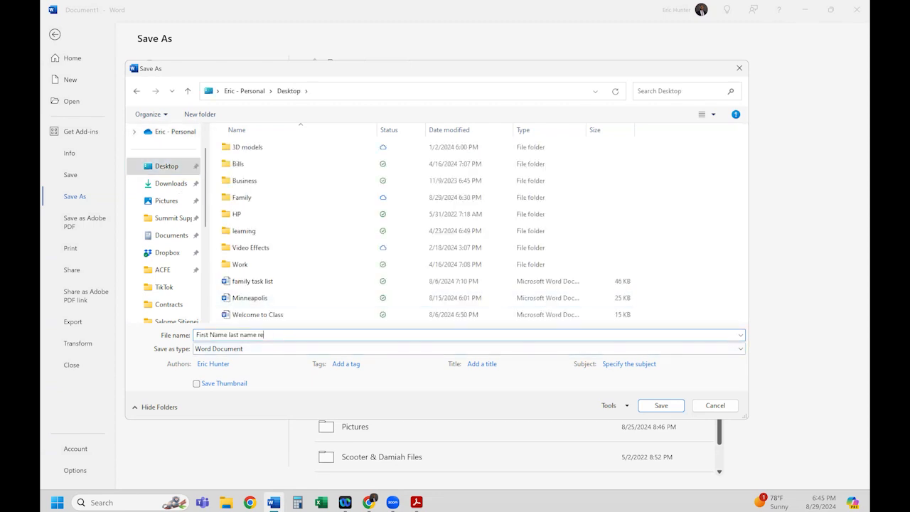
text(sume Aug 2024)
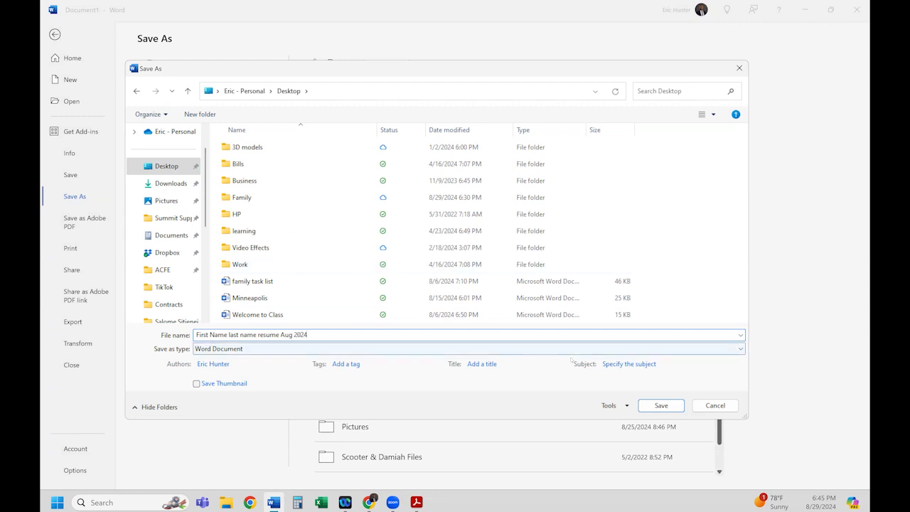
click(649, 406)
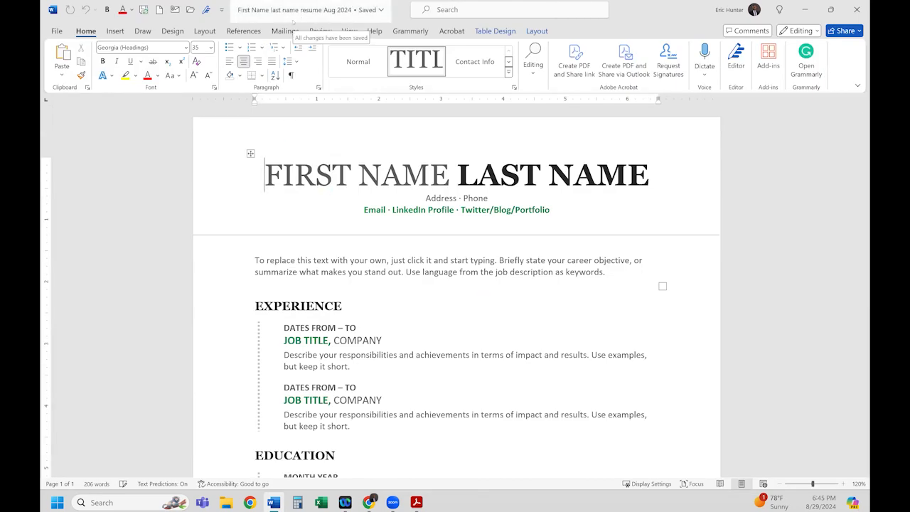
click(853, 14)
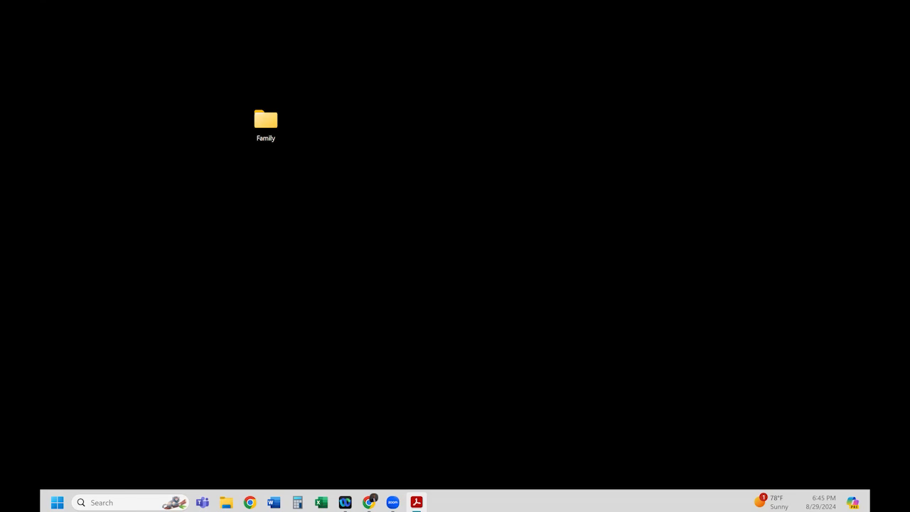
Place the saved resume file directly beside the Family folder on the desktop
drag(782, 203, 220, 128)
click(260, 207)
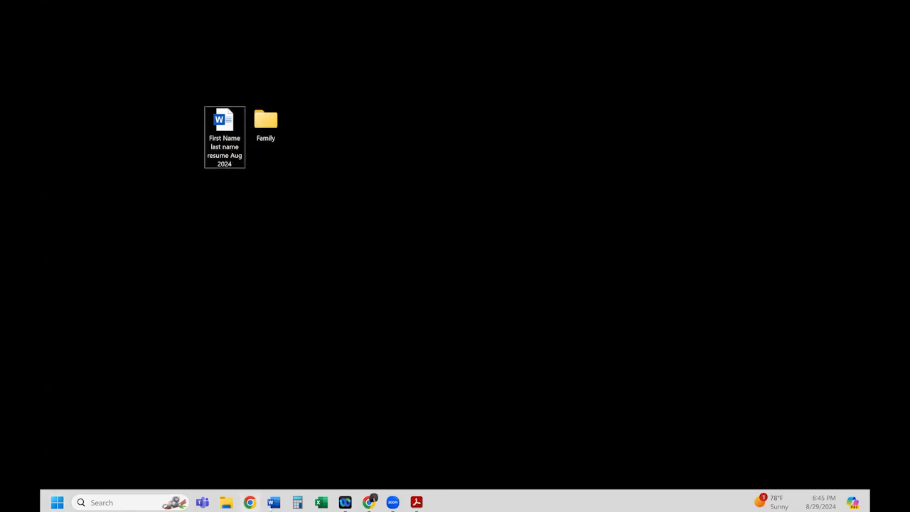
click(416, 503)
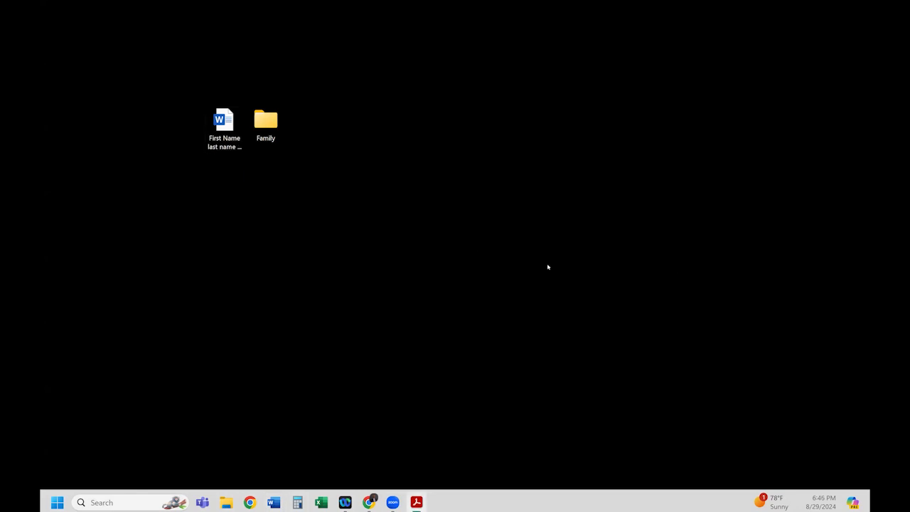
Examine the file type in the desktop resume file's properties, close them, and reopen the resume in Word
click(226, 142)
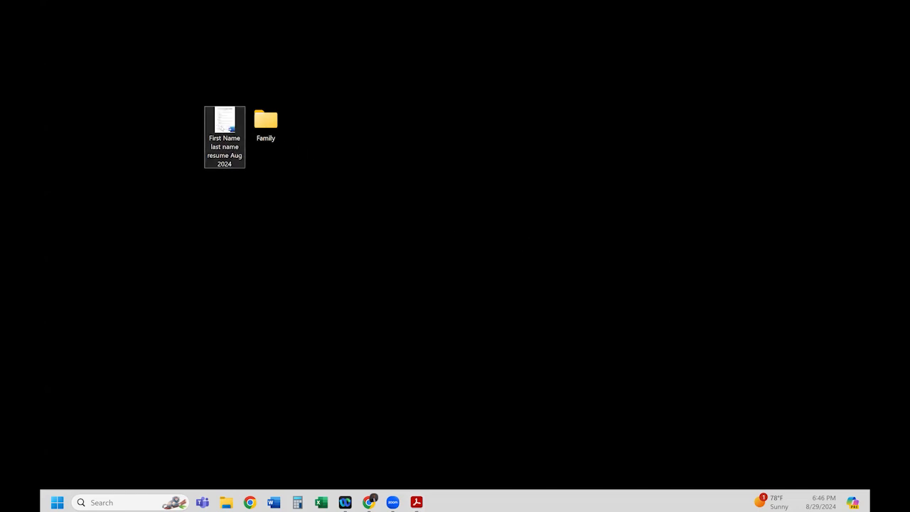
mouse_move(221, 129)
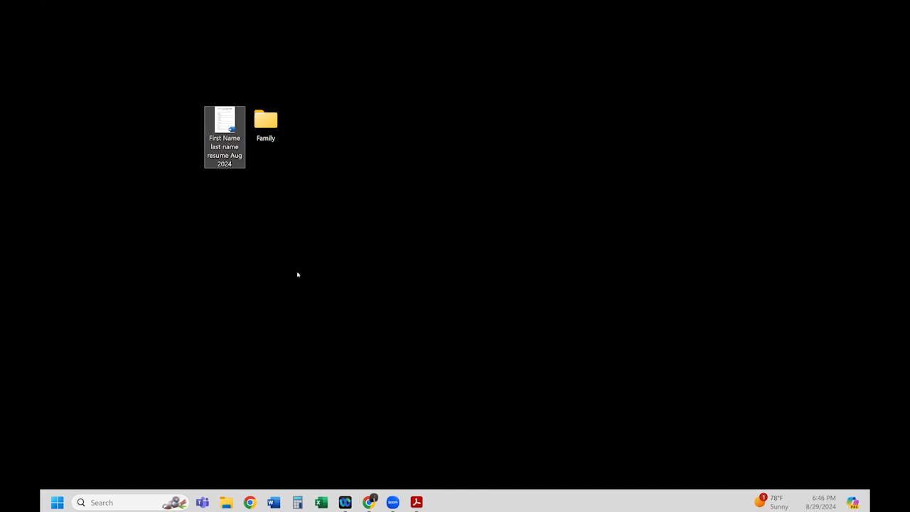
right_click(223, 133)
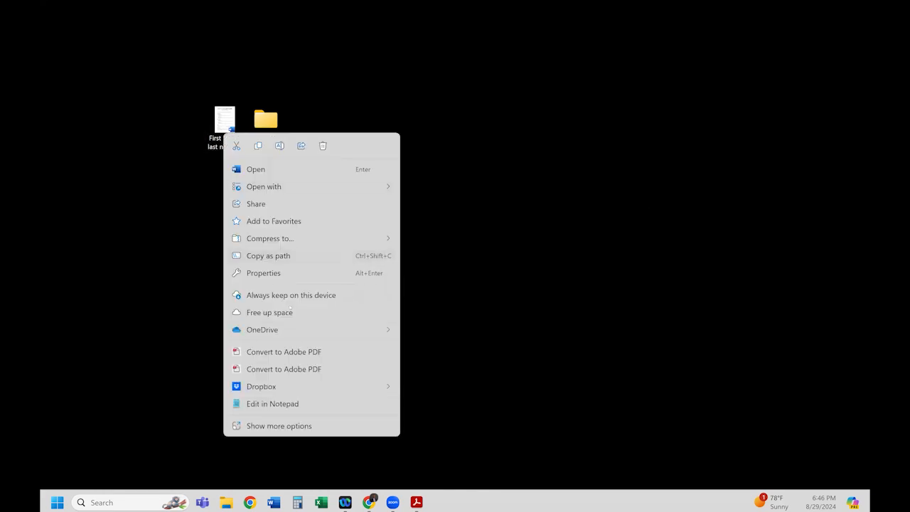
click(278, 274)
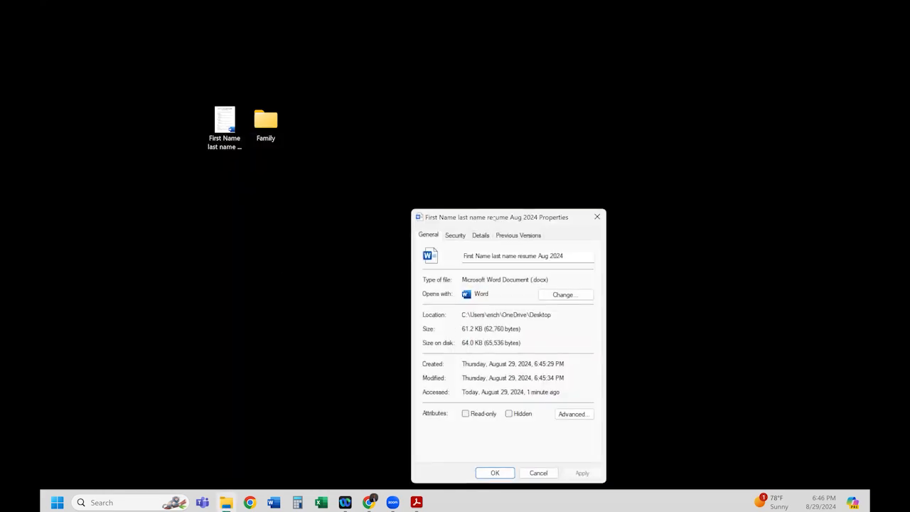
drag(481, 217, 396, 82)
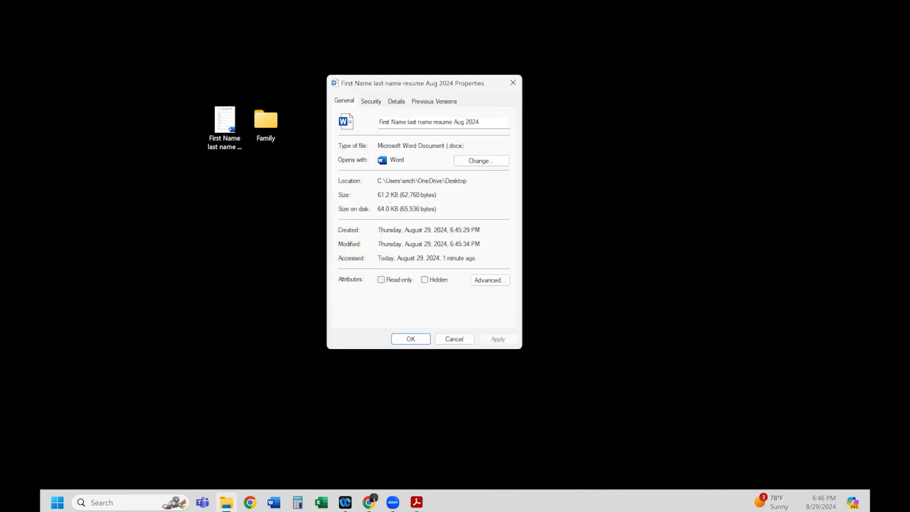
drag(463, 145, 446, 146)
click(512, 82)
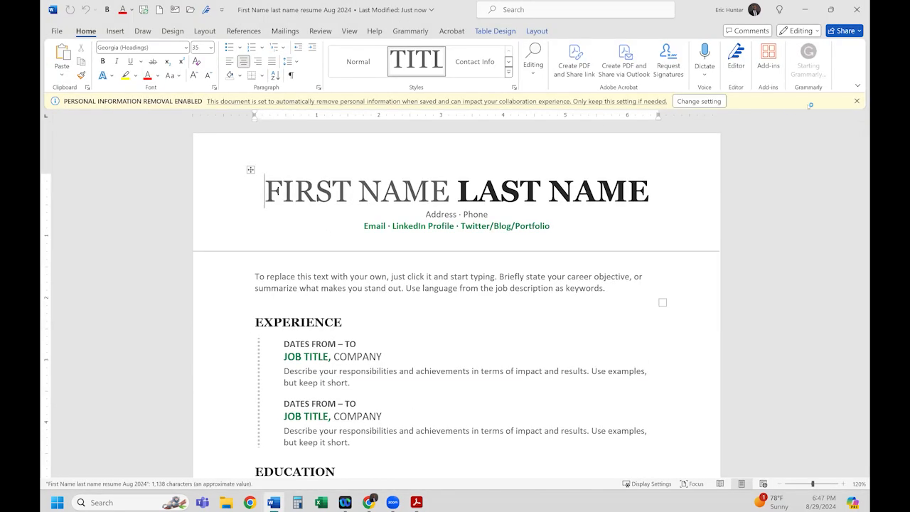
Start saving a copy of the resume, look through the available file types, and keep Word Document selected
click(856, 101)
click(57, 31)
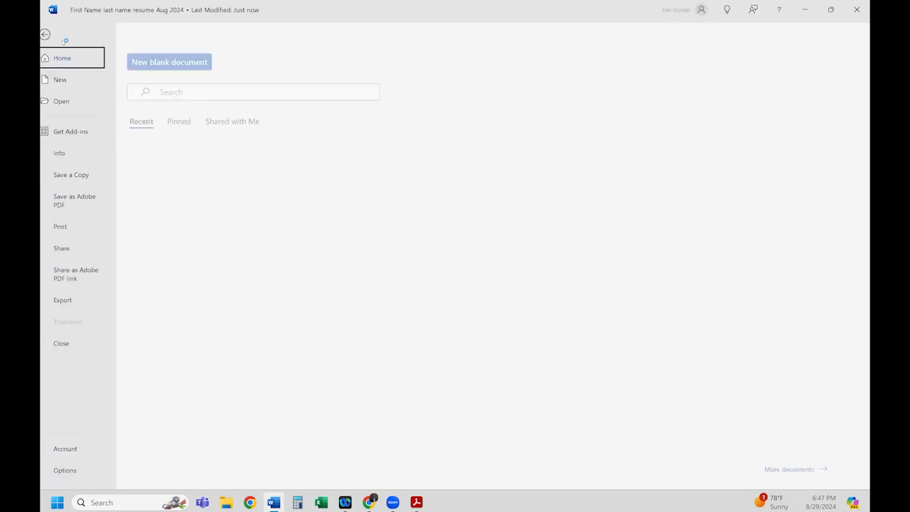
click(84, 177)
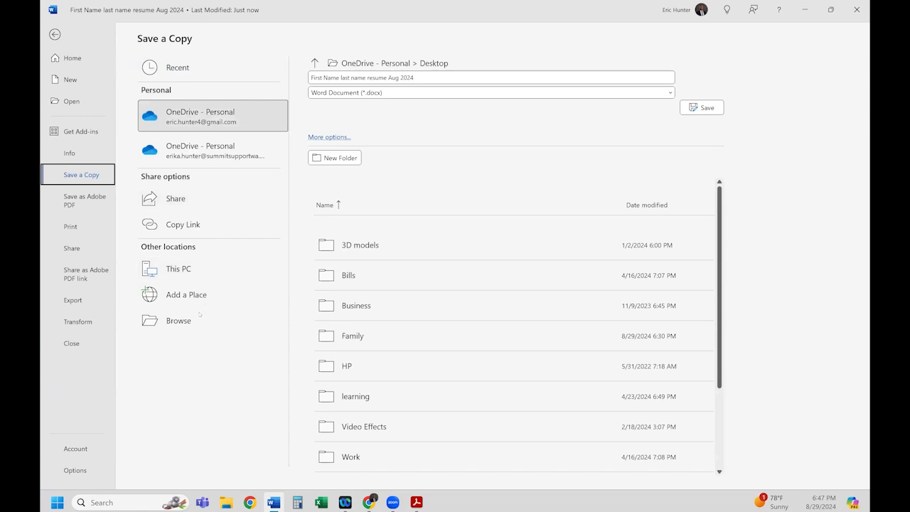
click(199, 320)
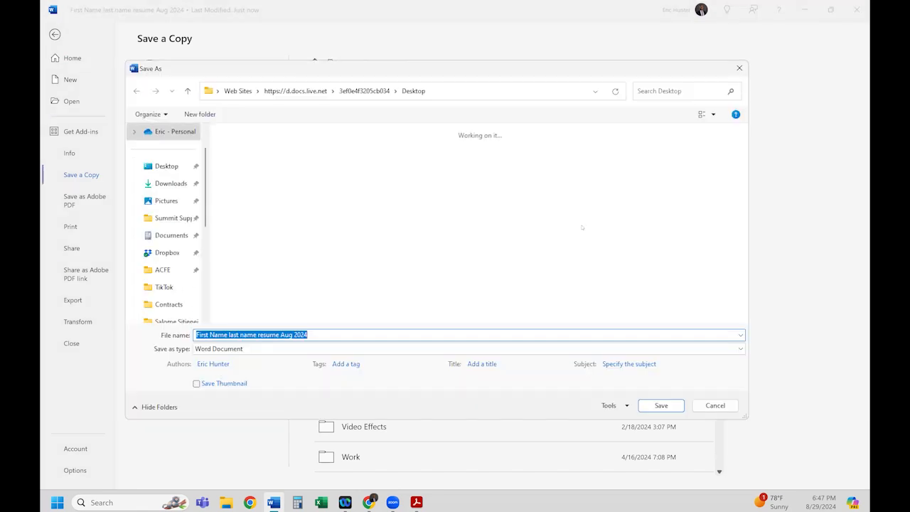
click(301, 351)
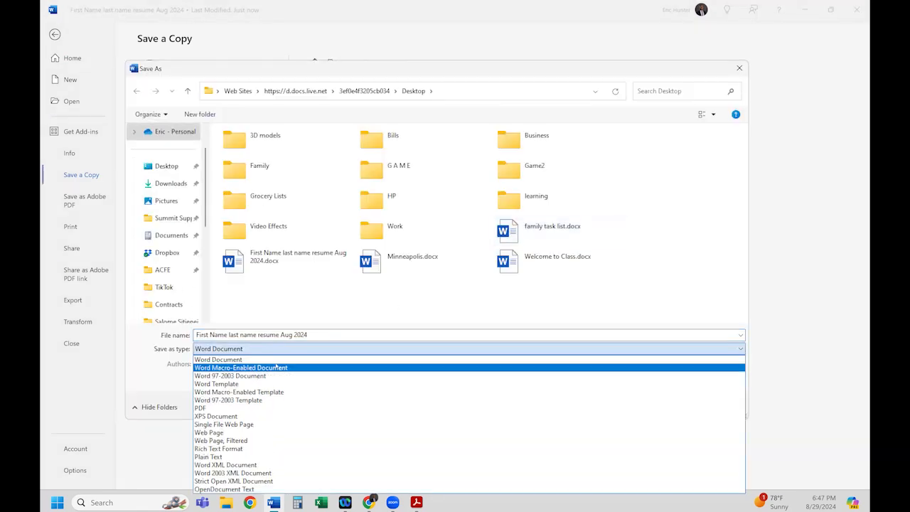
click(302, 359)
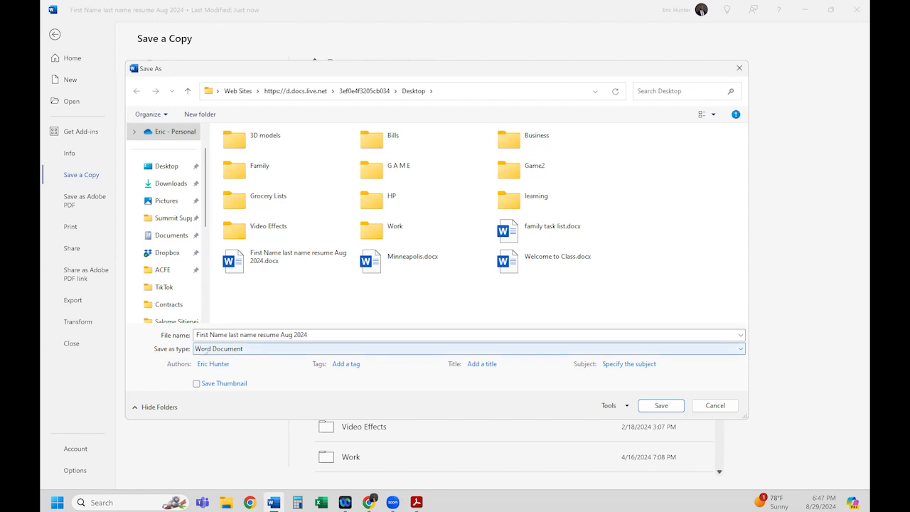
Look over the list of save file types once more, cancel saving the copy, and return to the resume
click(250, 349)
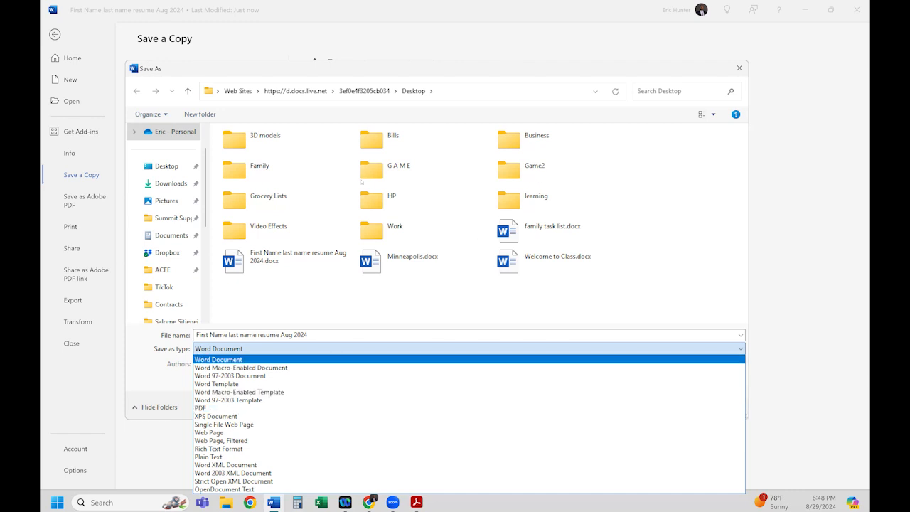
click(493, 68)
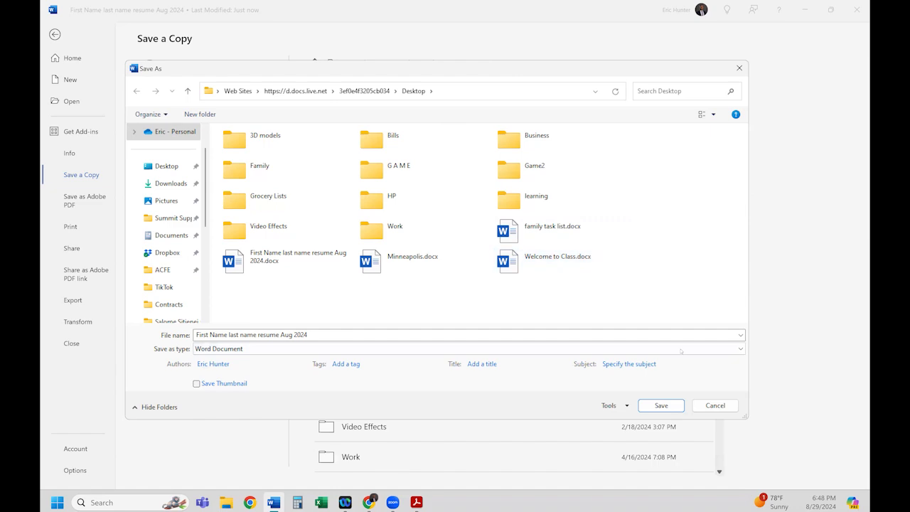
click(711, 403)
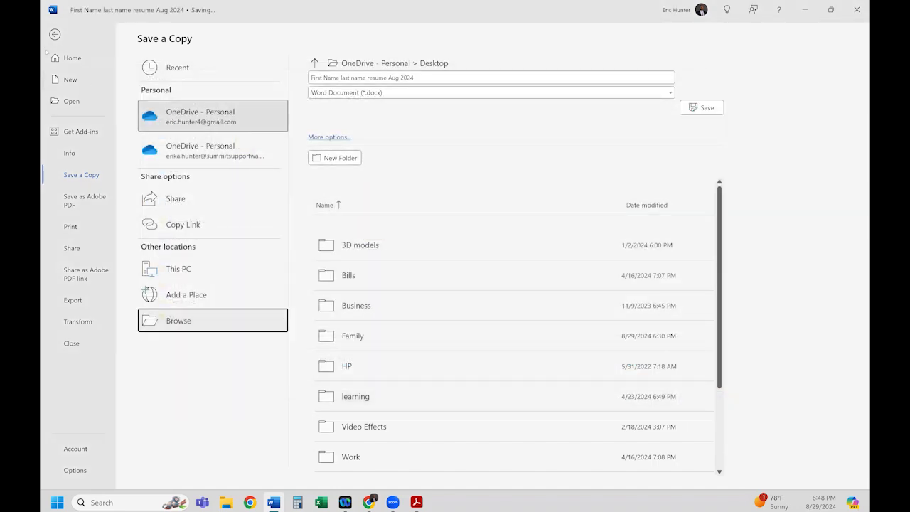
key(Escape)
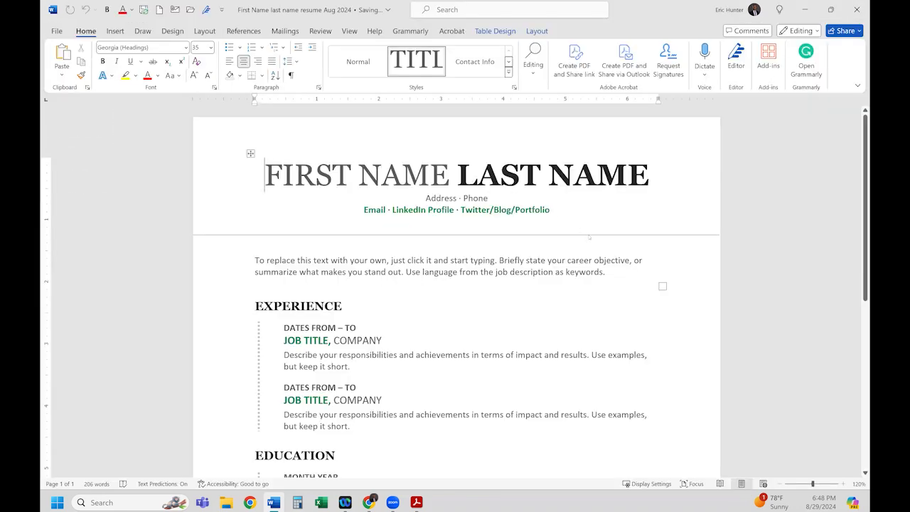
Restore the maximized resume window to a smaller size and move it down to uncover the desktop icons
mouse_move(824, 12)
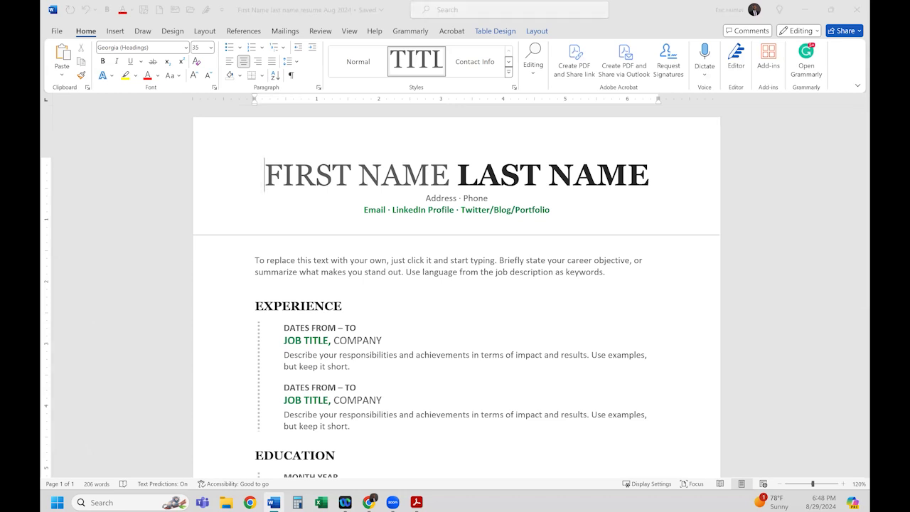
click(764, 220)
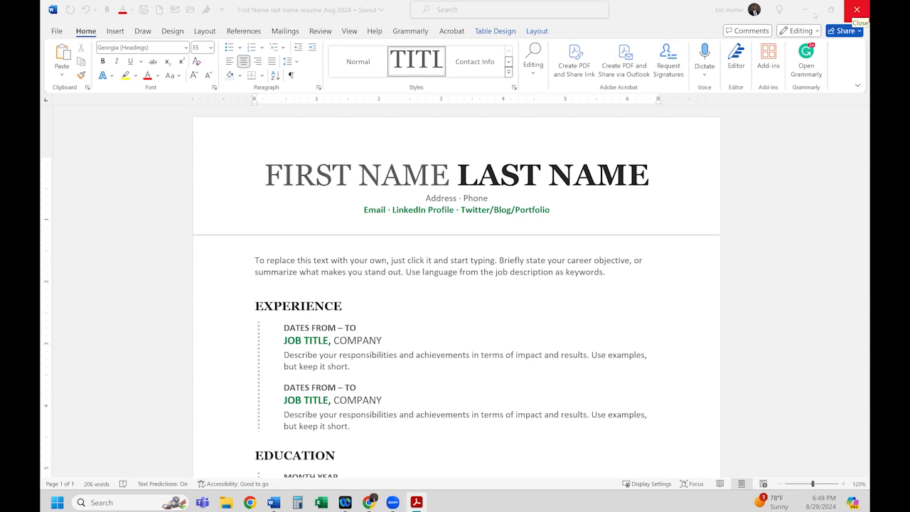
drag(640, 9, 641, 142)
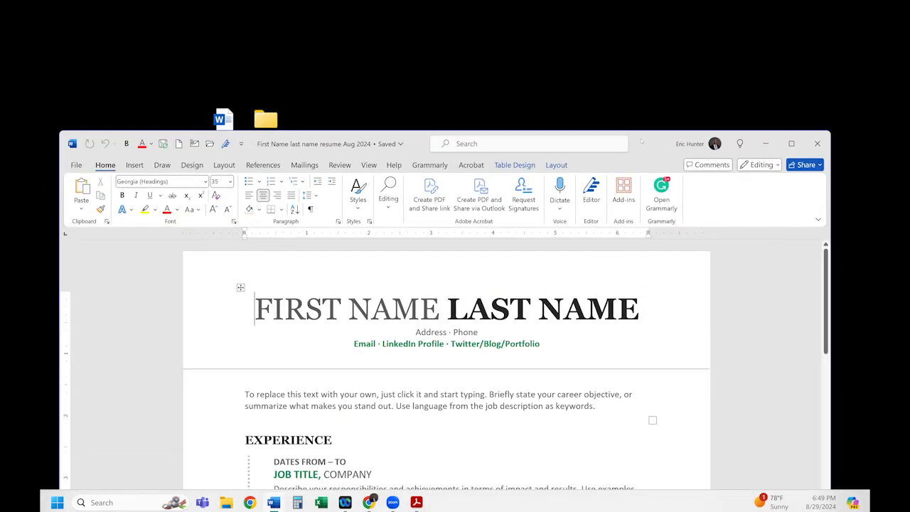
Move the resume window up and create a new document from the Summer party flyer template
drag(641, 141, 678, 72)
click(113, 95)
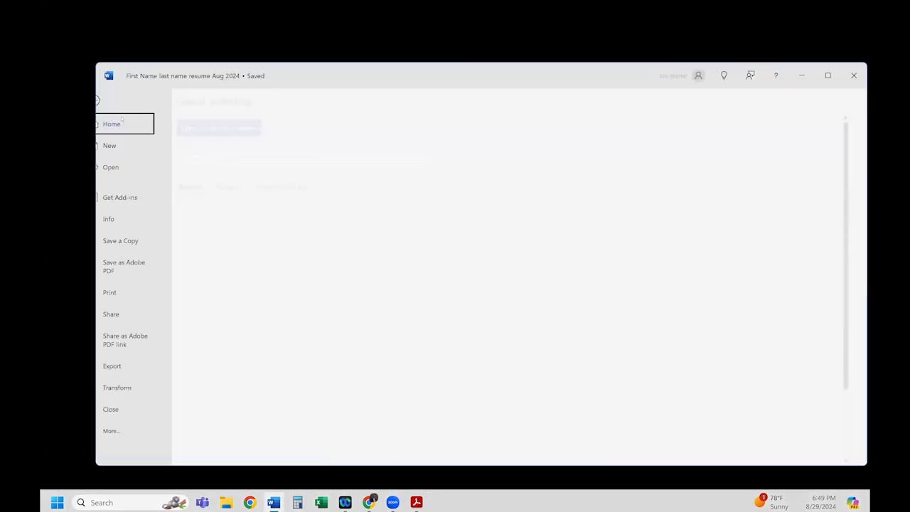
click(128, 146)
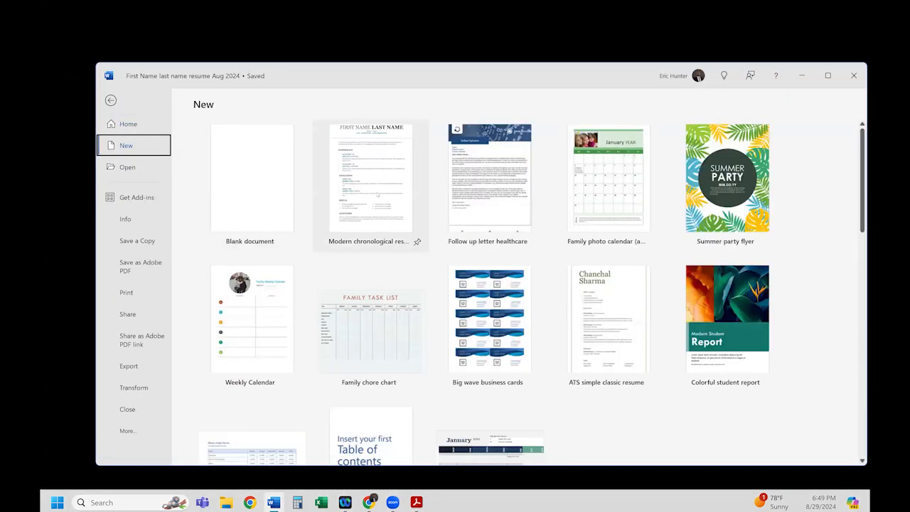
click(382, 199)
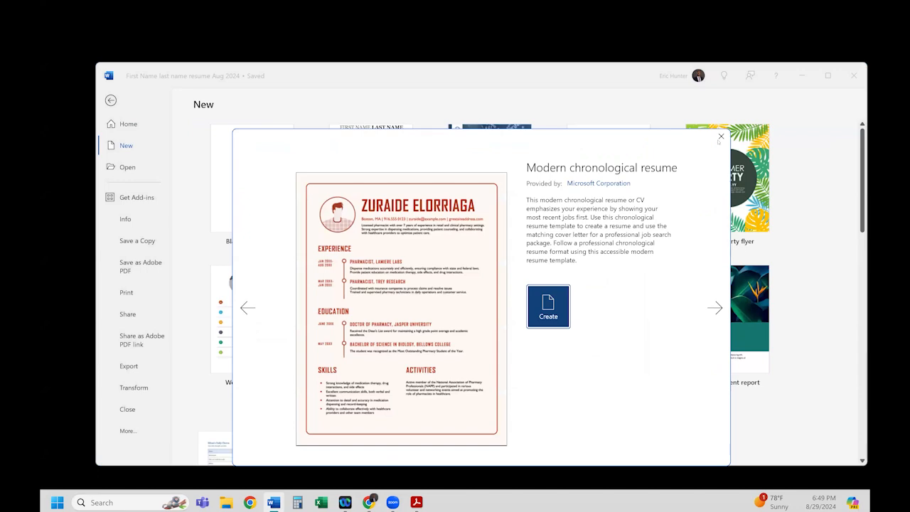
click(720, 136)
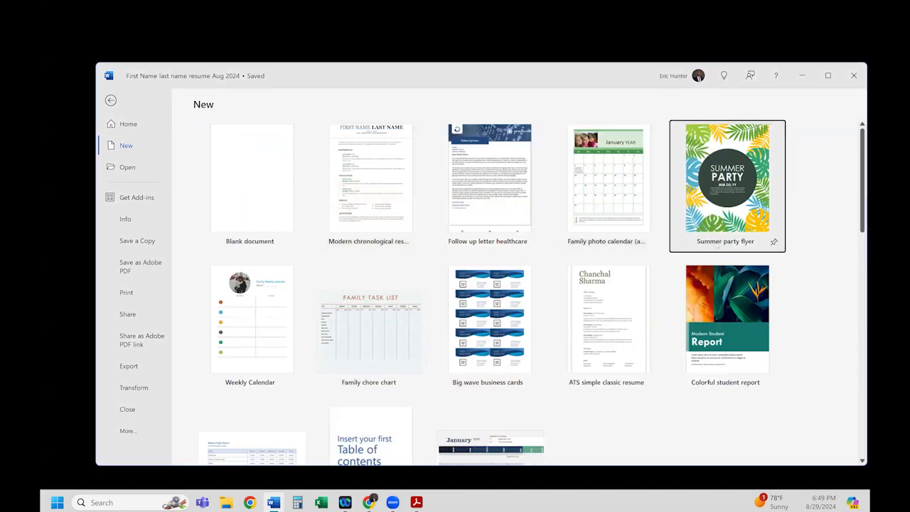
click(713, 245)
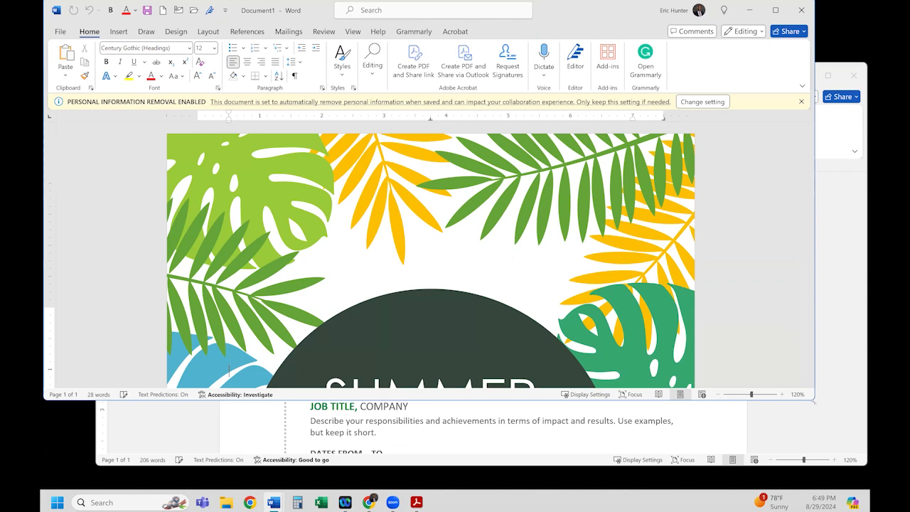
Narrow the flyer and resume windows so both show beside each other, and dismiss the flyer's personal information removal notice
drag(814, 399, 401, 445)
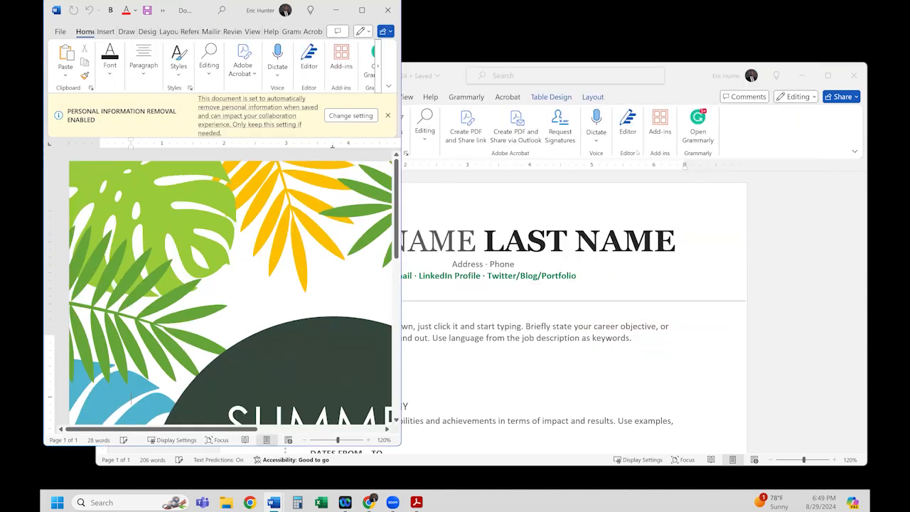
click(684, 88)
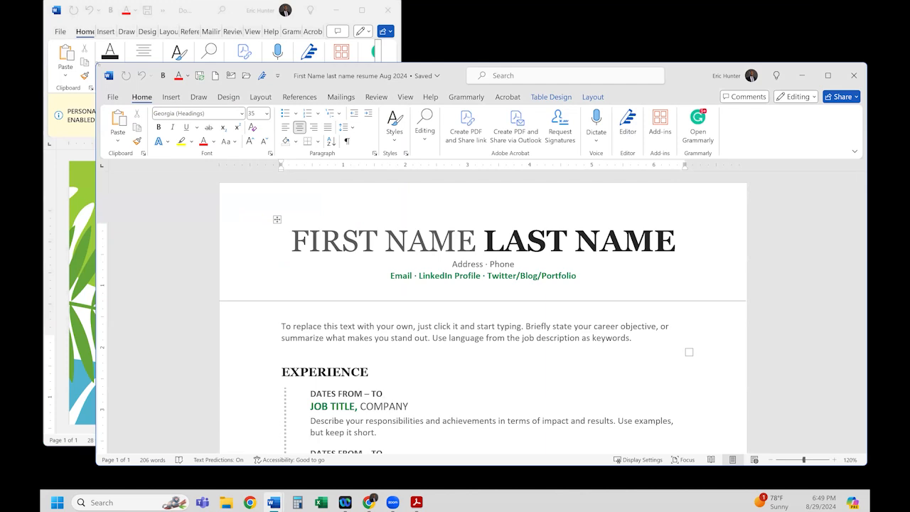
drag(96, 63, 313, 56)
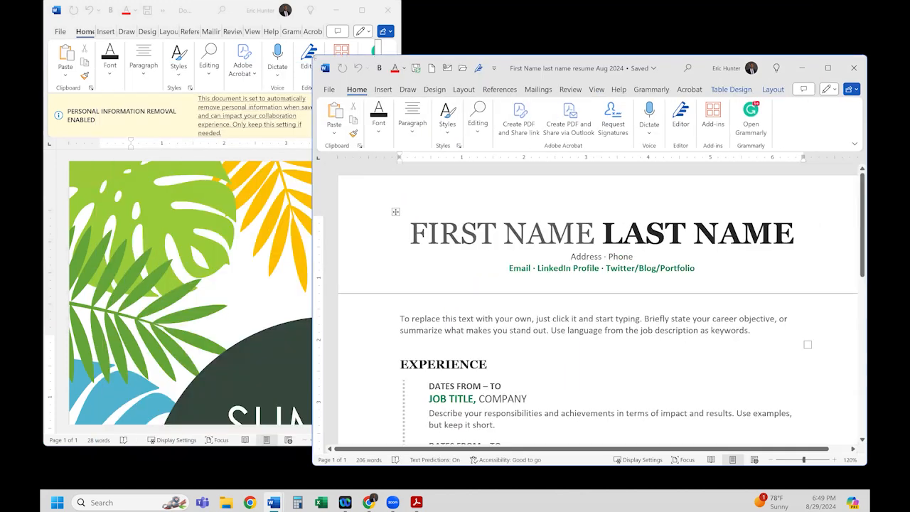
drag(313, 57, 229, 45)
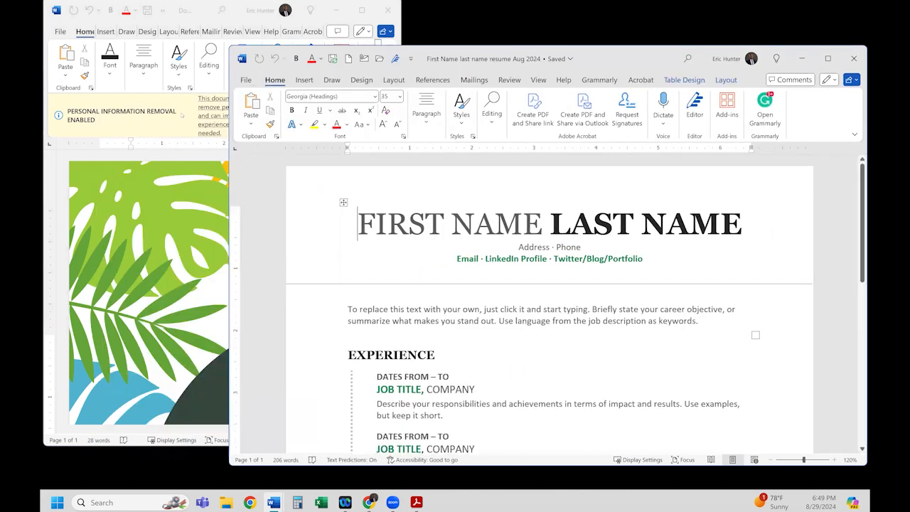
click(206, 114)
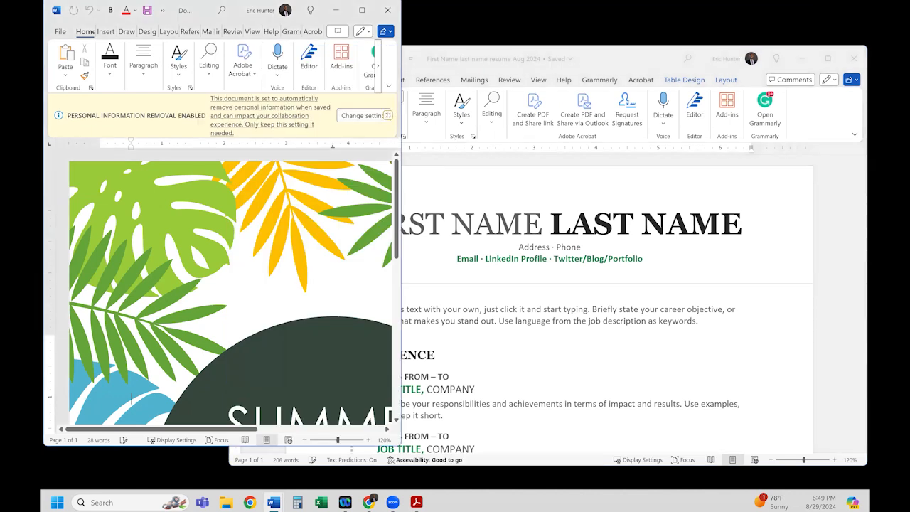
click(388, 114)
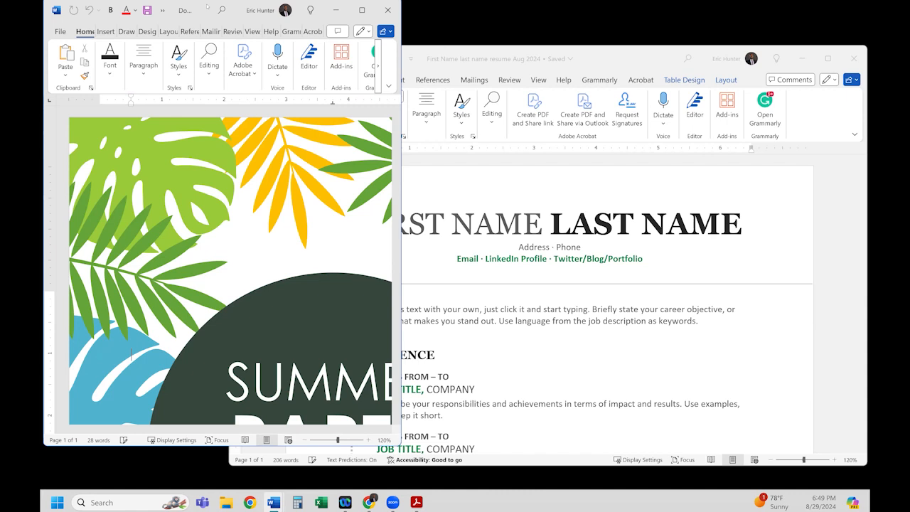
Snap the flyer window to the upper-left quarter of the desktop, and pull it back out as a floating window
drag(207, 6, 42, 3)
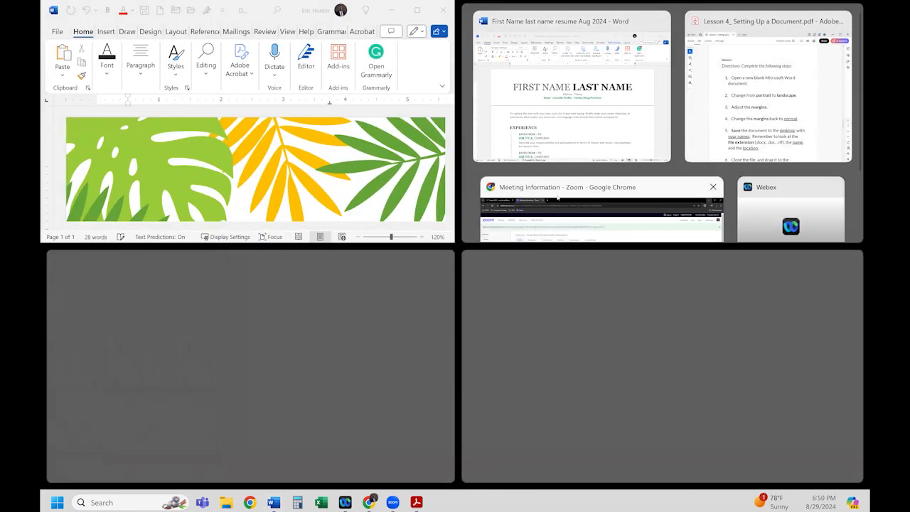
key(Escape)
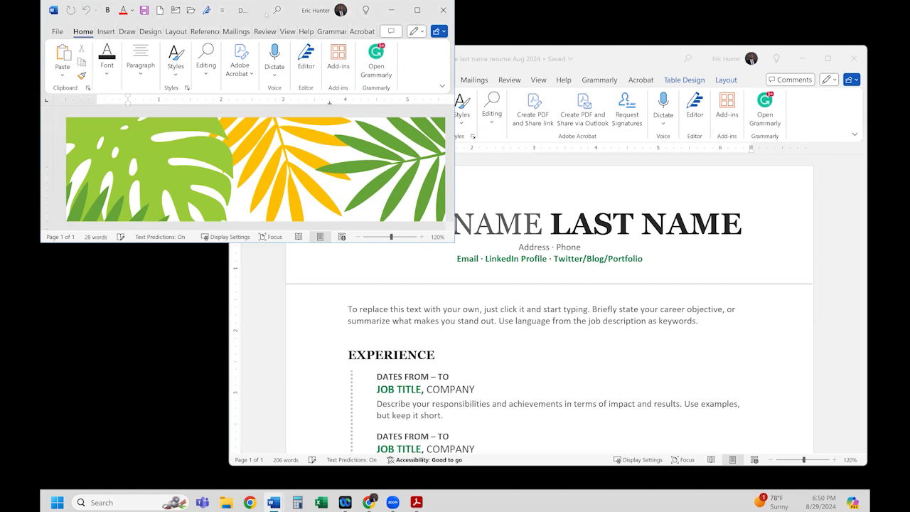
drag(265, 14, 453, 33)
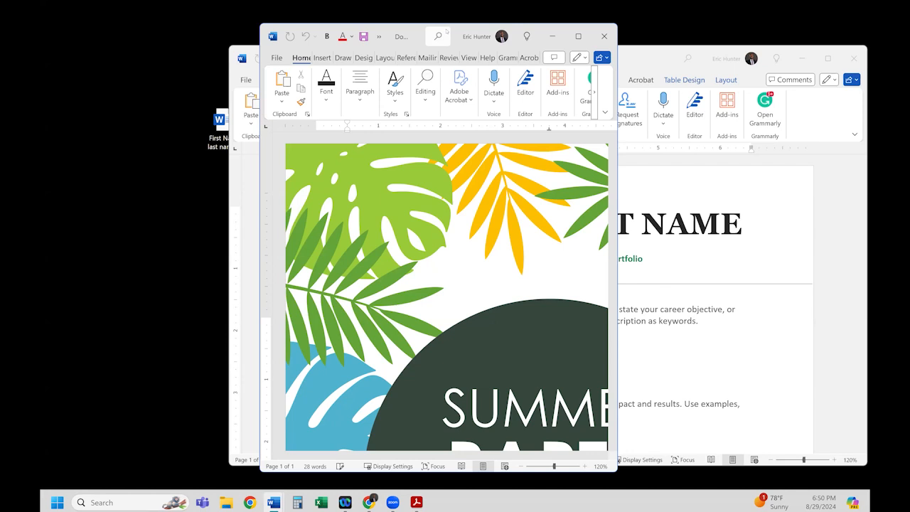
drag(431, 31, 324, 36)
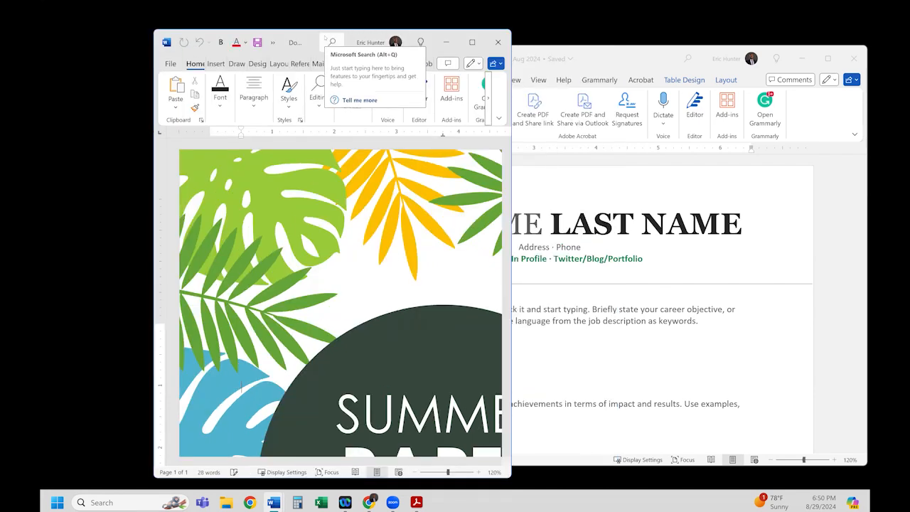
drag(314, 38, 220, 32)
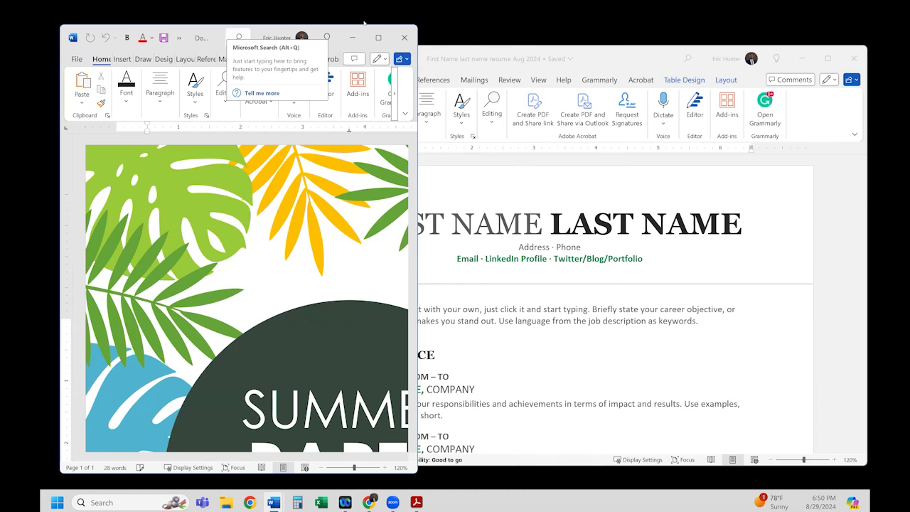
Snap the flyer window to the left half of the desktop and the resume window to the right half
drag(352, 25, 343, 23)
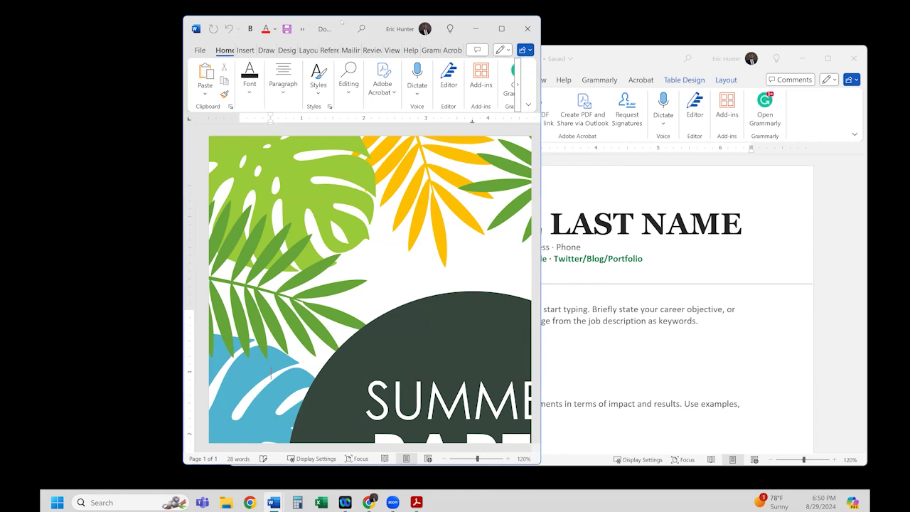
drag(342, 23, 40, 24)
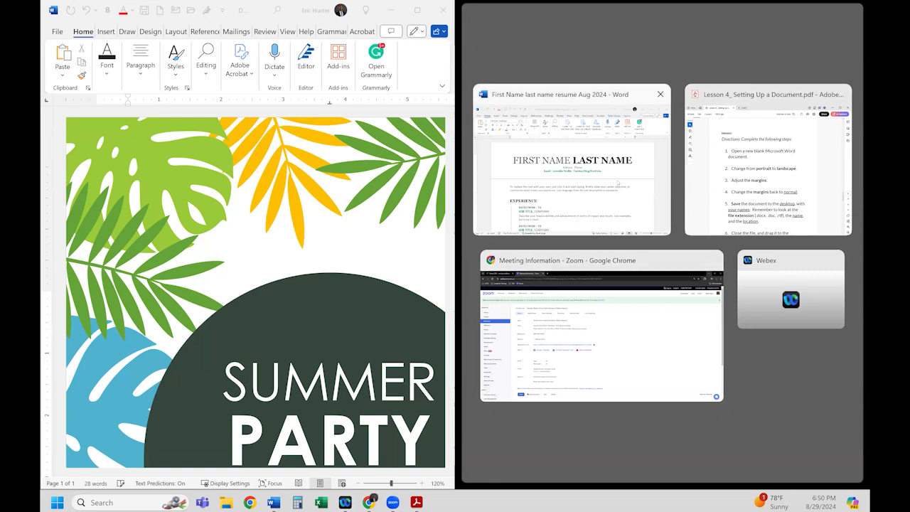
click(616, 183)
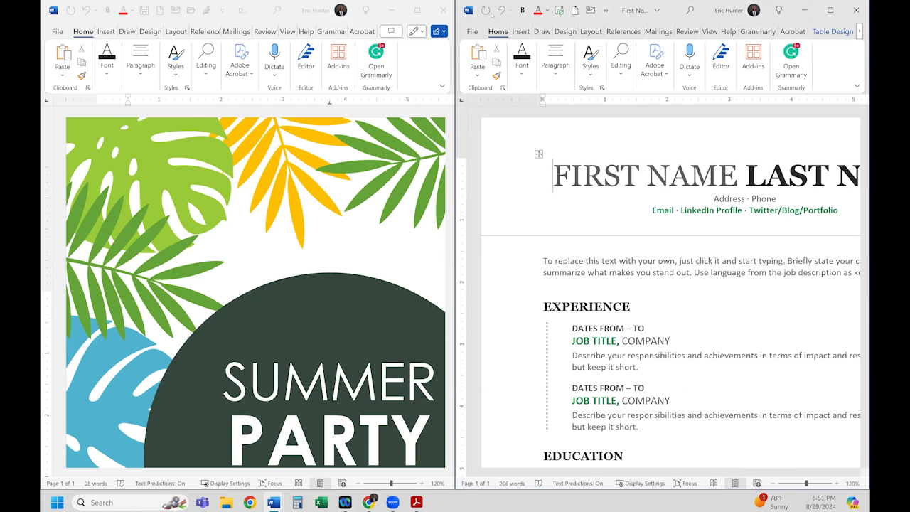
Snap the flyer to the upper-left quarter of the desktop and fill the quarter below it with the Zoom meeting page in Chrome
click(253, 7)
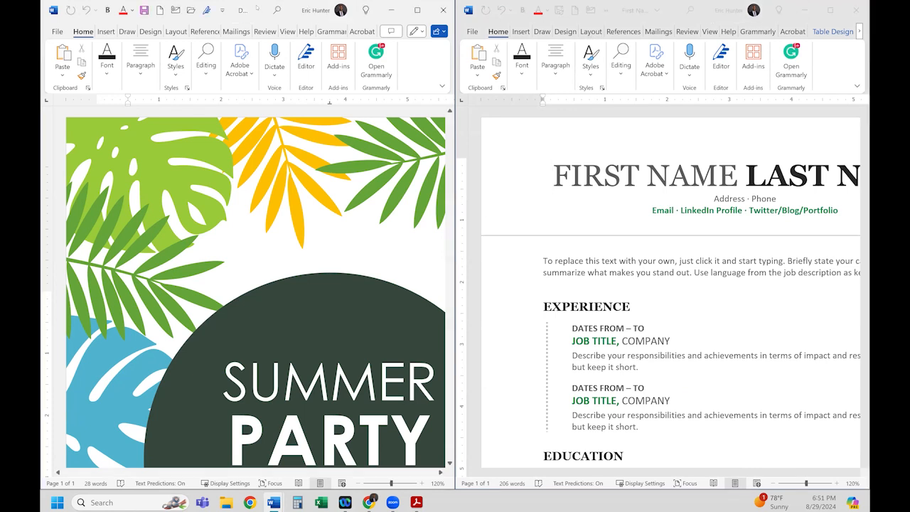
click(412, 40)
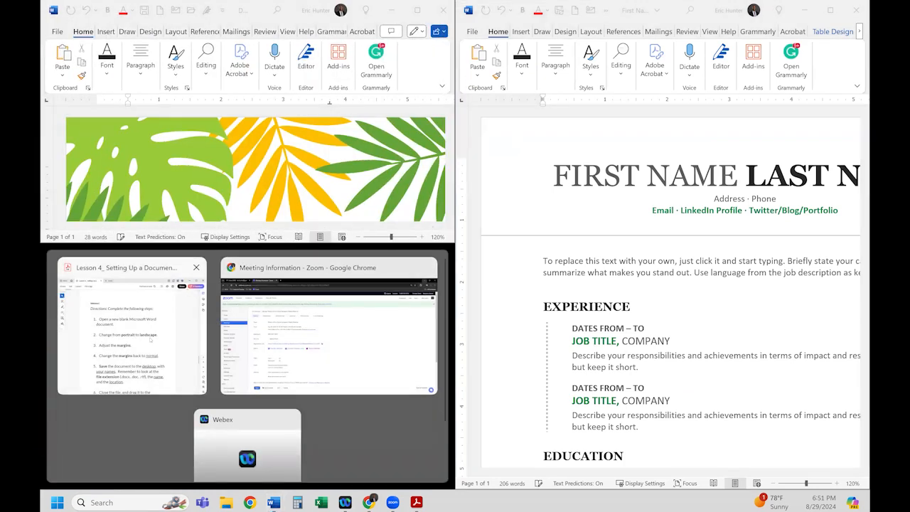
click(381, 353)
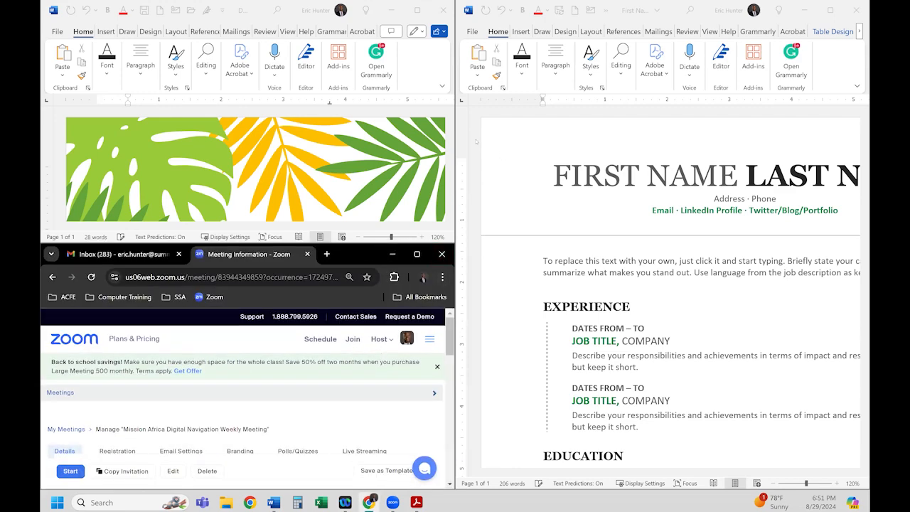
Snap the resume to the upper-right quarter of the desktop and fill the quarter below it with the Lesson 4 PDF
click(675, 3)
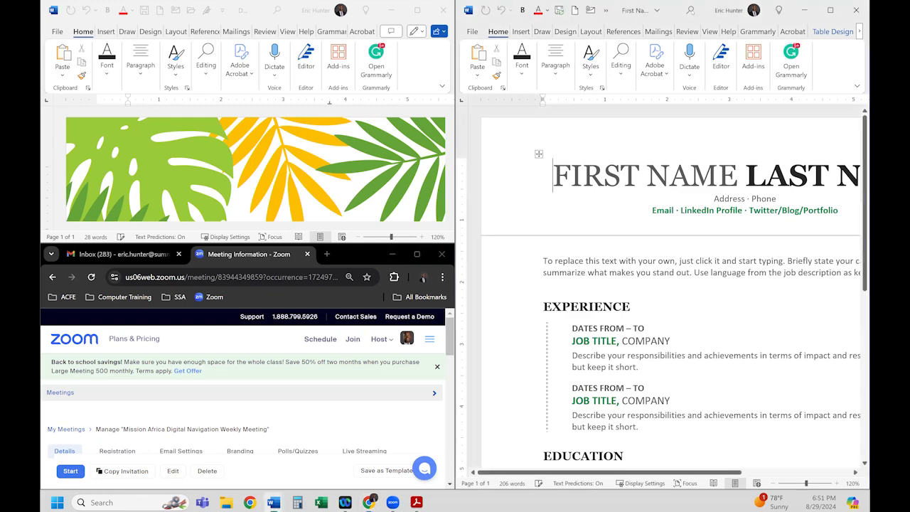
key(super+Up)
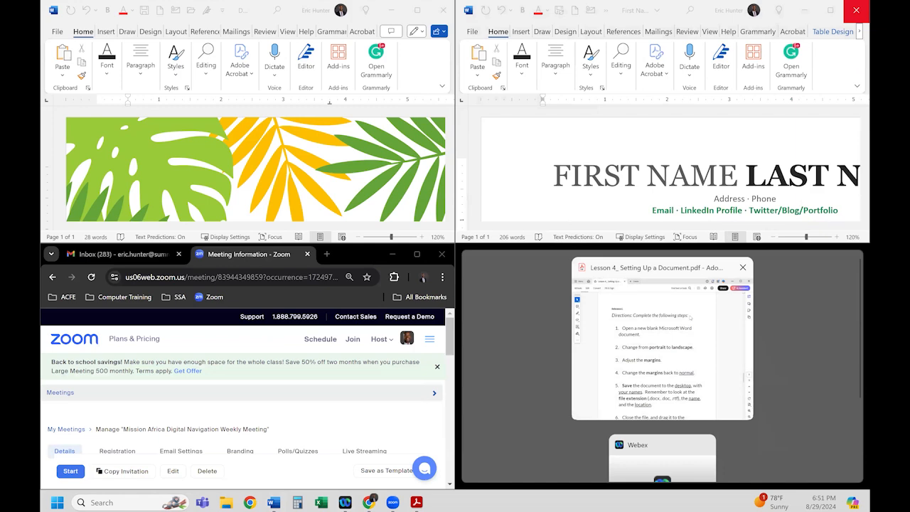
click(657, 387)
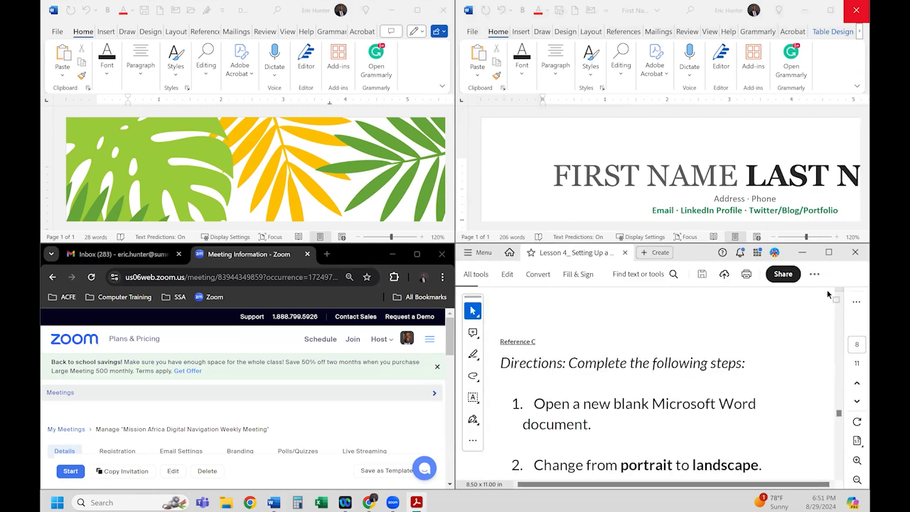
Close the Lesson 4 PDF window and minimize the Chrome window with the Zoom meeting page
click(854, 253)
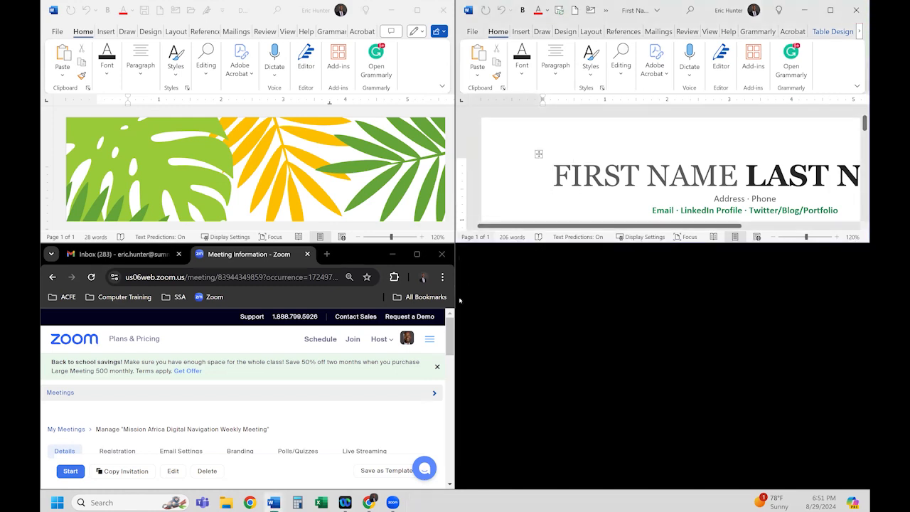
click(390, 255)
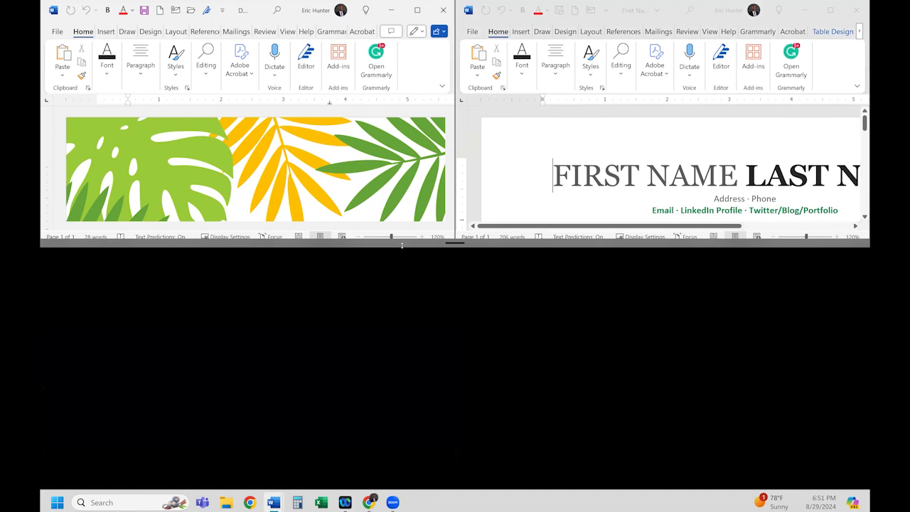
Stretch the side-by-side flyer and resume windows down to just above the taskbar
drag(400, 452, 400, 452)
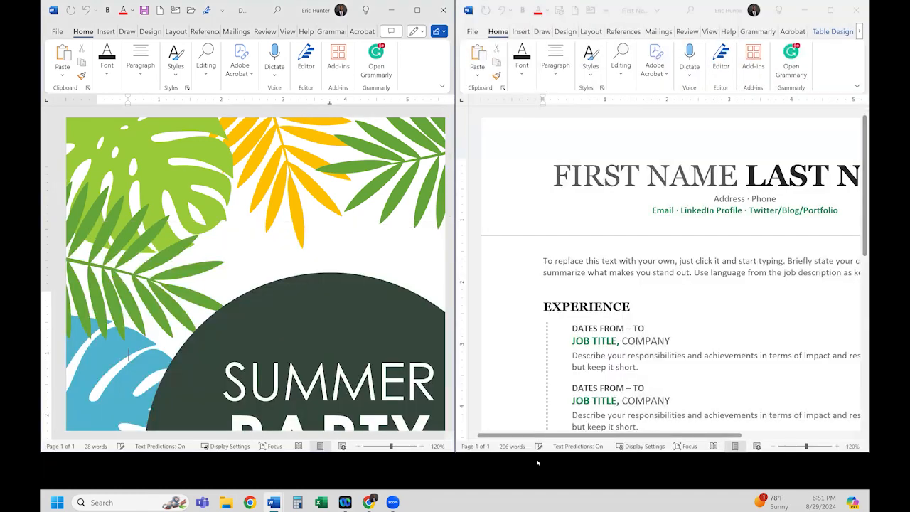
click(553, 176)
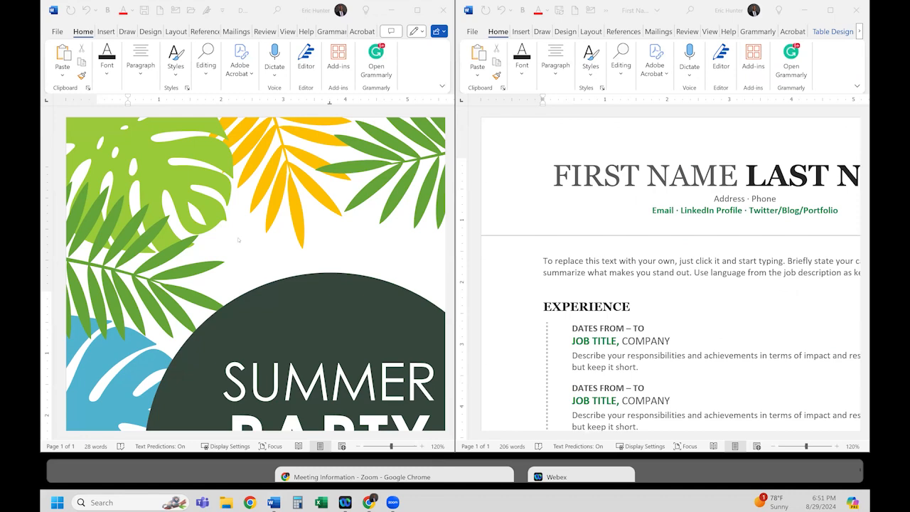
click(162, 469)
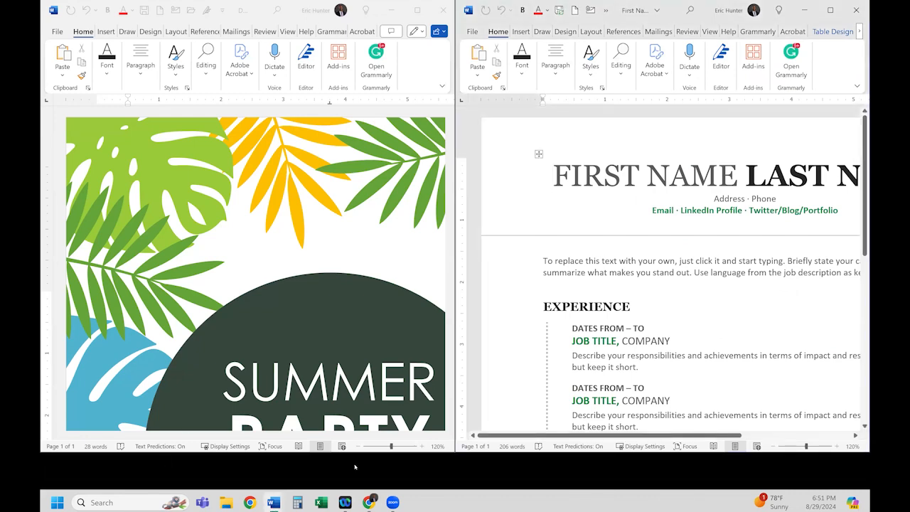
drag(391, 456, 502, 474)
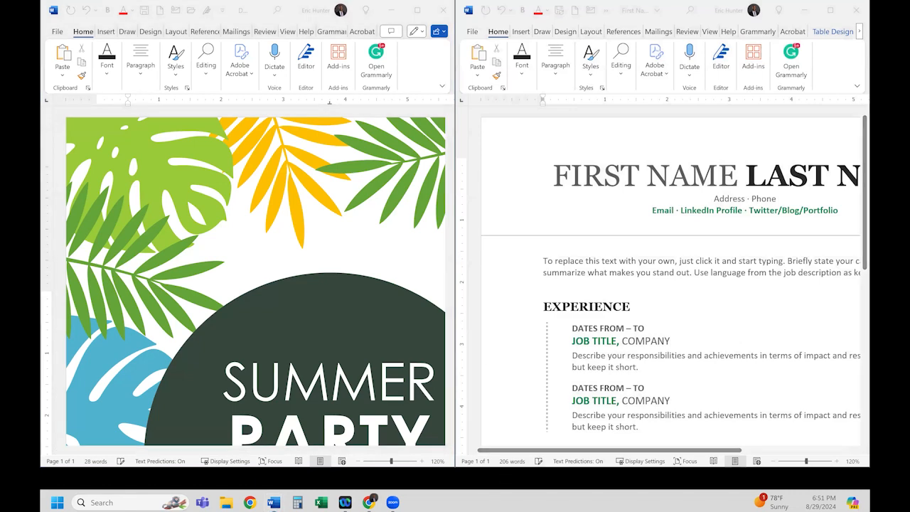